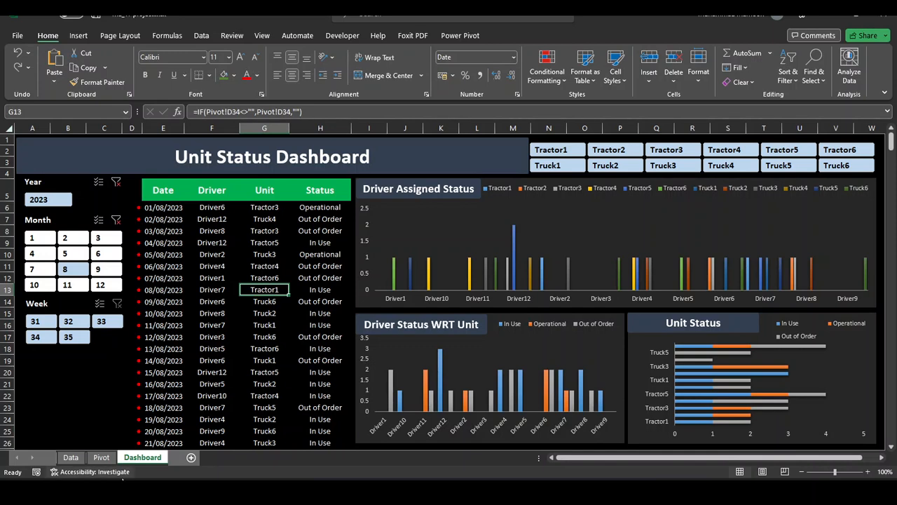
# Step: Open the Data sheet and look through its records down to the last row and back to the start
pyautogui.click(70, 457)
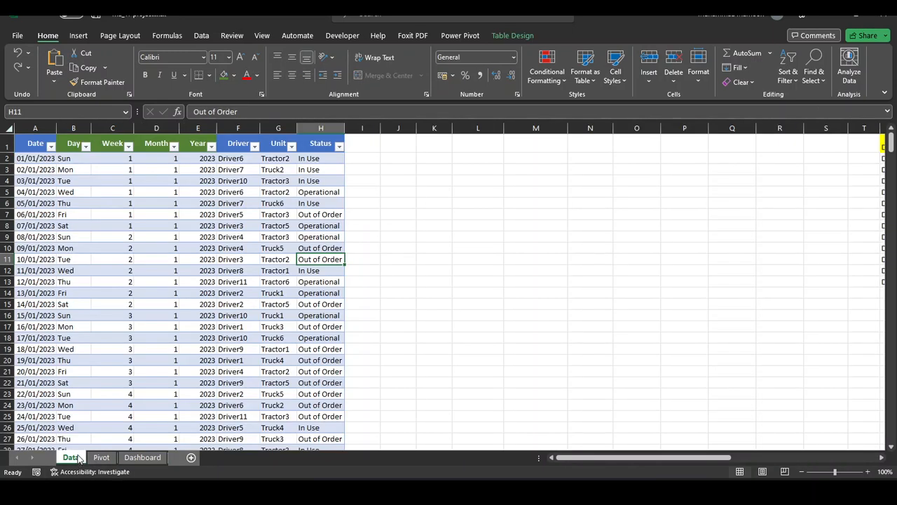
pyautogui.click(367, 275)
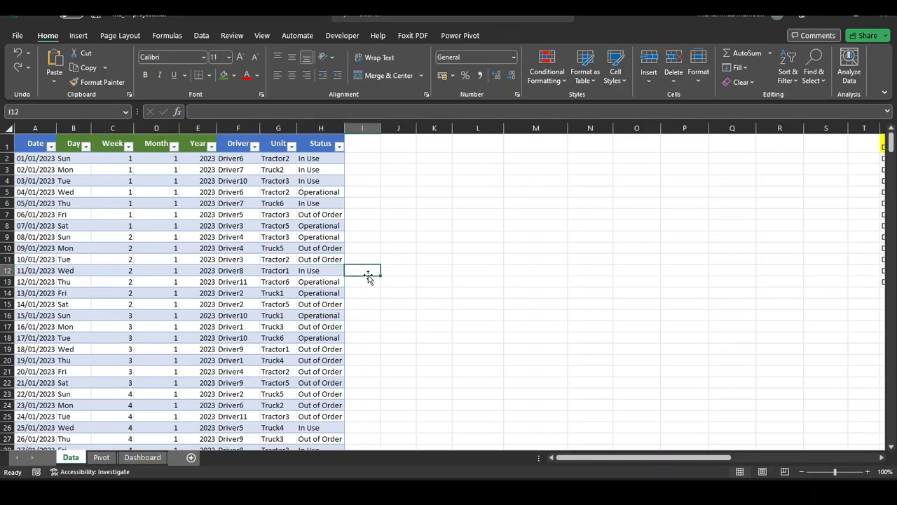
pyautogui.click(207, 235)
pyautogui.scroll(-20, 210, 228)
pyautogui.scroll(-20, 227, 217)
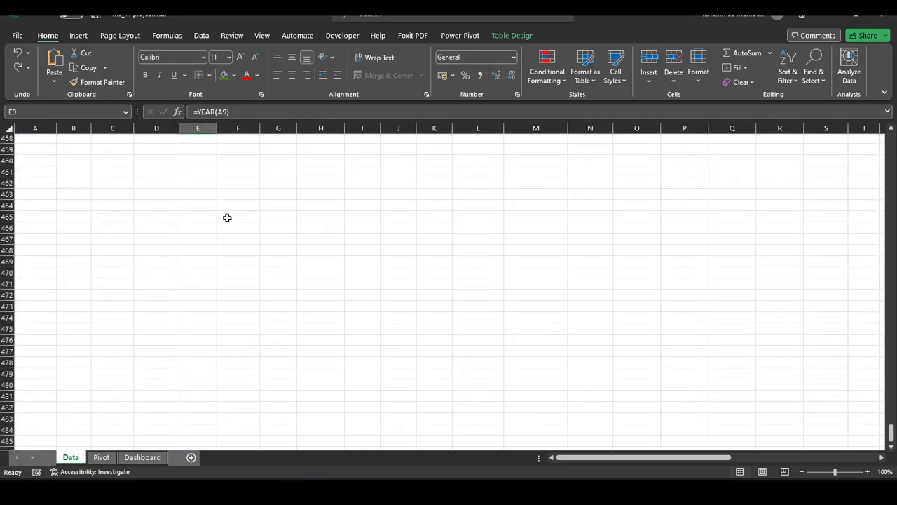
pyautogui.scroll(15, 226, 217)
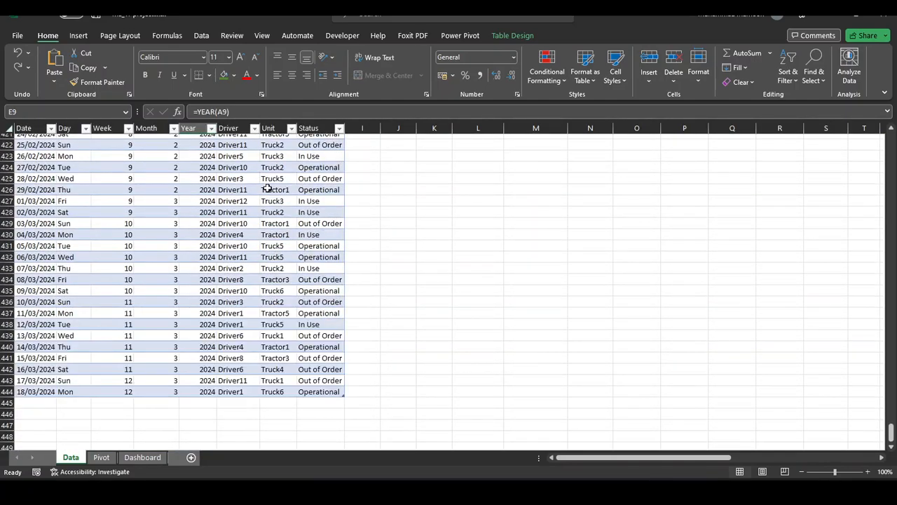
pyautogui.scroll(20, 267, 189)
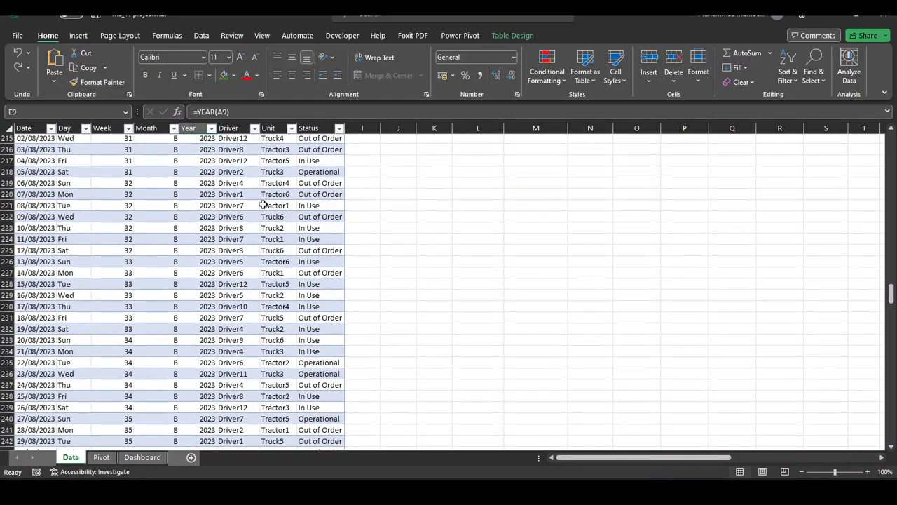
pyautogui.scroll(18, 270, 197)
pyautogui.scroll(20, 278, 190)
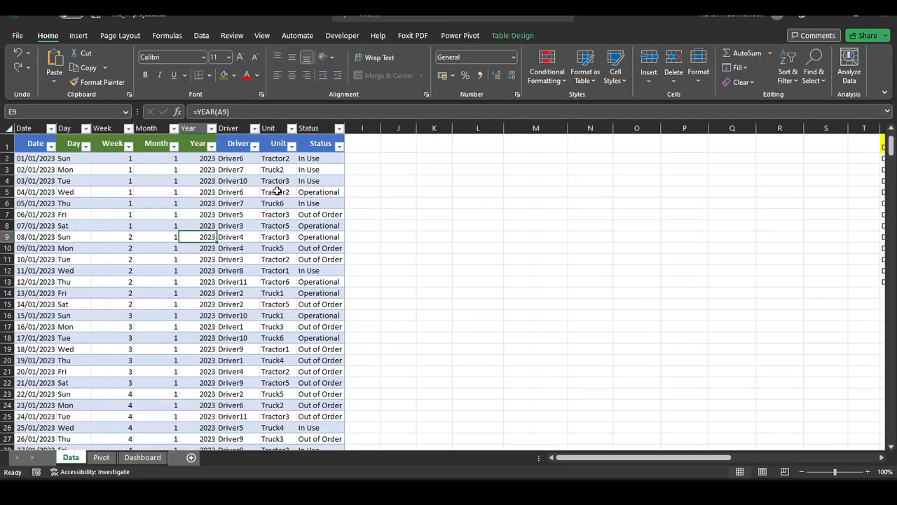
# Step: Examine the Day, Week, Month and Year columns of the data table, including the formulas in the Month and Week cells
pyautogui.click(69, 141)
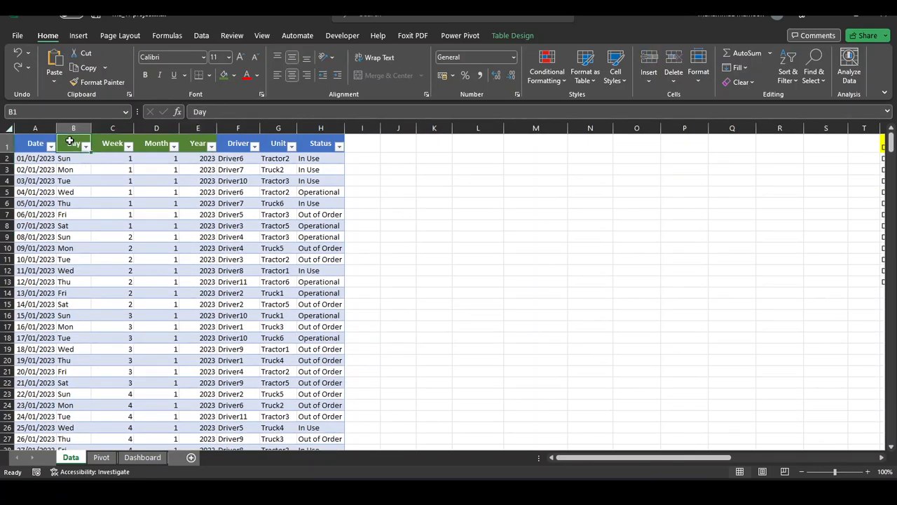
pyautogui.click(103, 142)
pyautogui.click(151, 142)
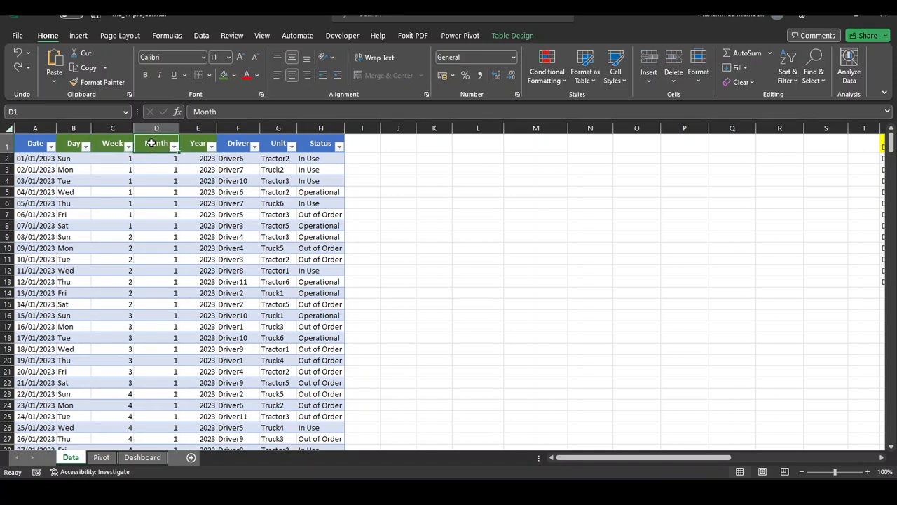
pyautogui.click(194, 141)
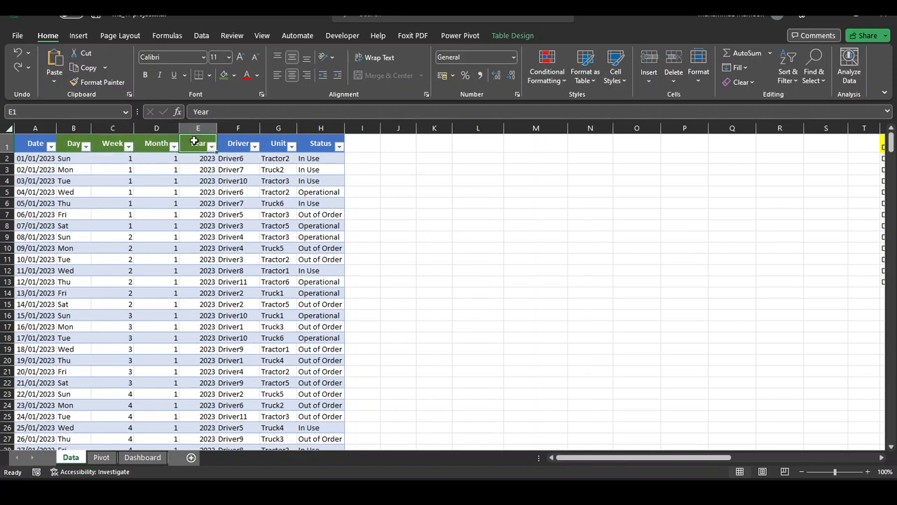
pyautogui.click(160, 214)
pyautogui.click(119, 218)
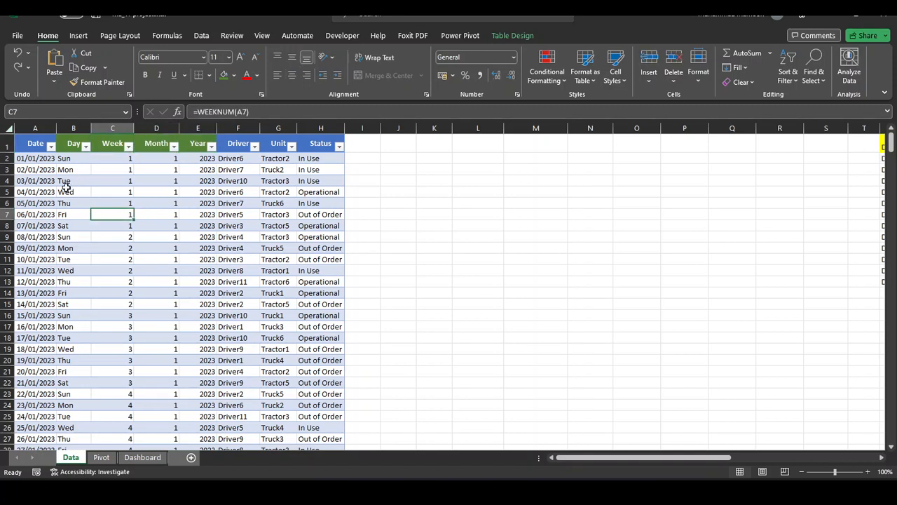
# Step: Review the date, driver, unit and status of the 03/01/2023 record
pyautogui.click(32, 181)
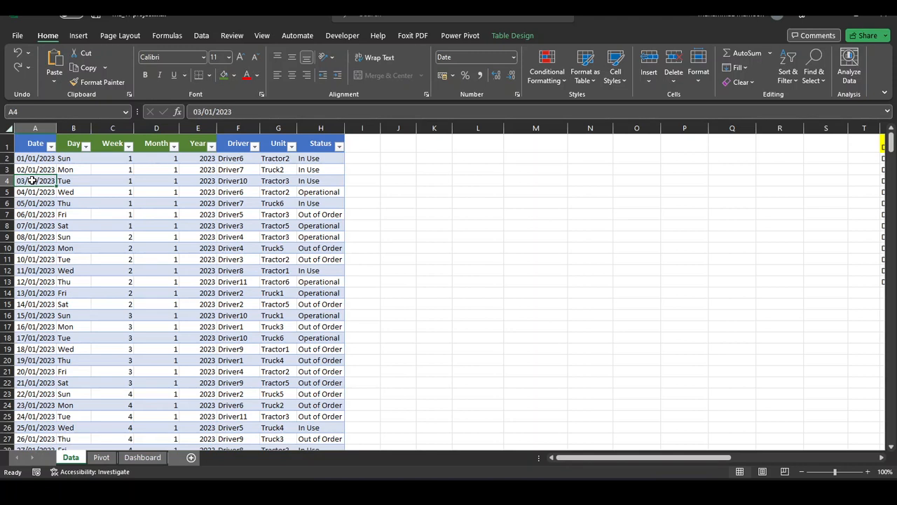
pyautogui.click(229, 182)
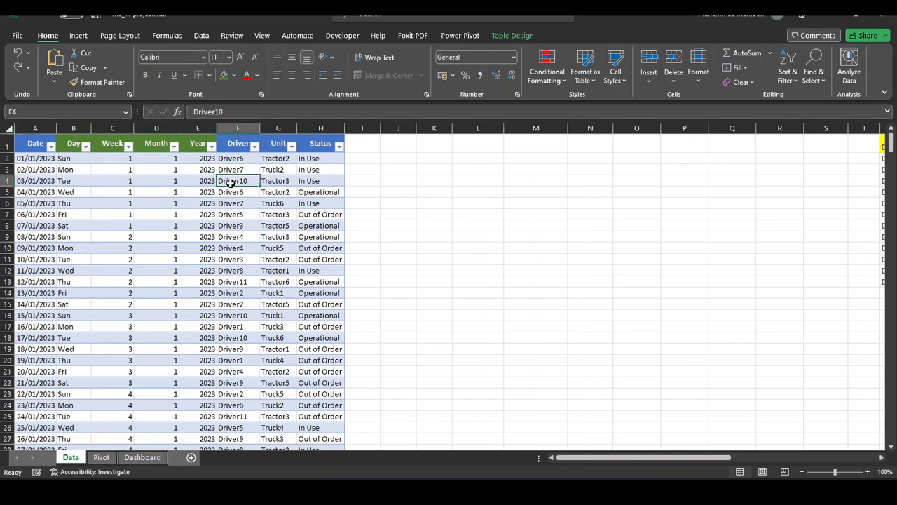
pyautogui.click(272, 181)
pyautogui.click(310, 180)
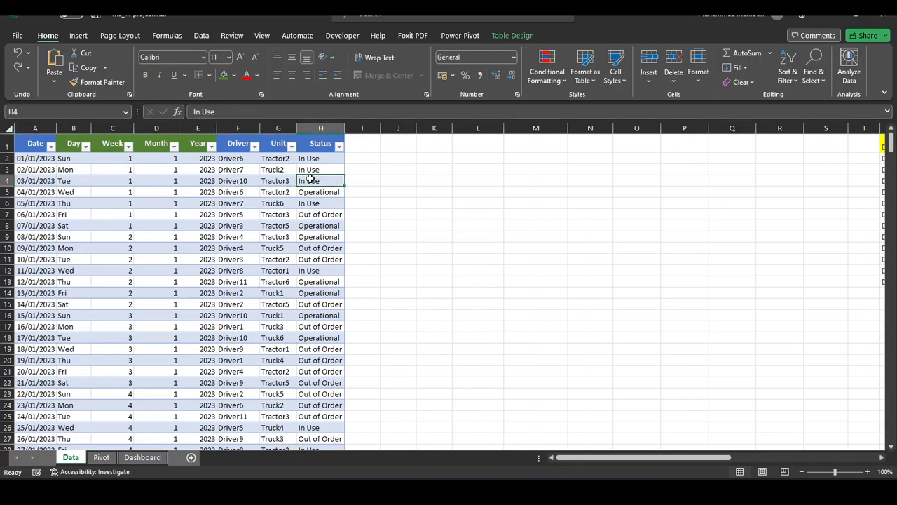
pyautogui.click(278, 181)
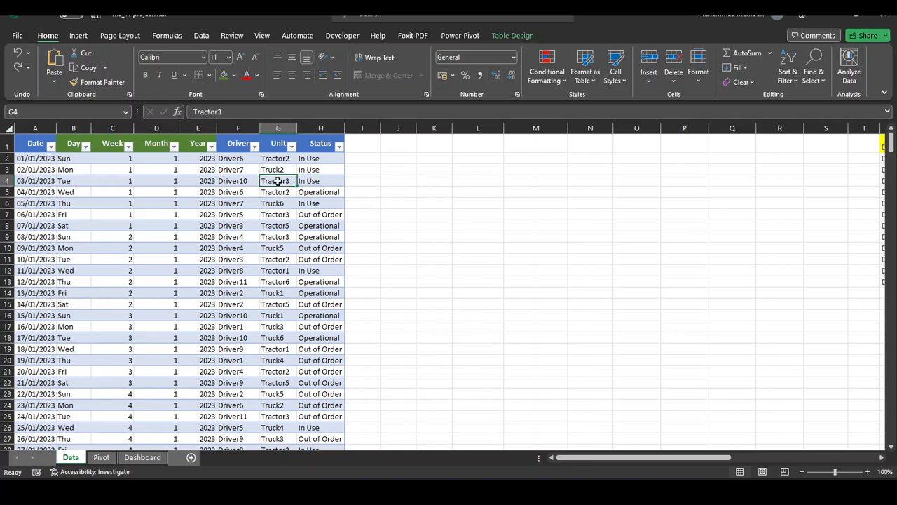
# Step: Examine the entries in the Driver column of the data table
pyautogui.click(227, 190)
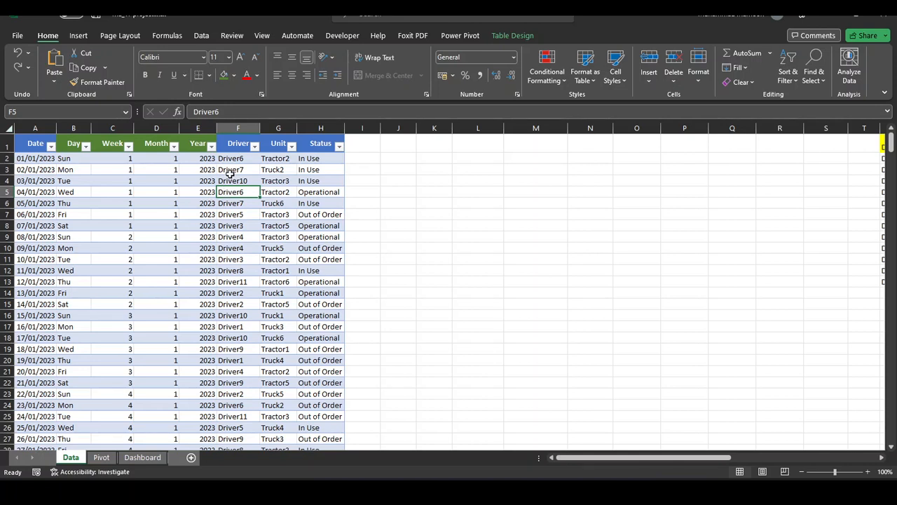
pyautogui.click(231, 170)
pyautogui.click(233, 190)
pyautogui.click(237, 222)
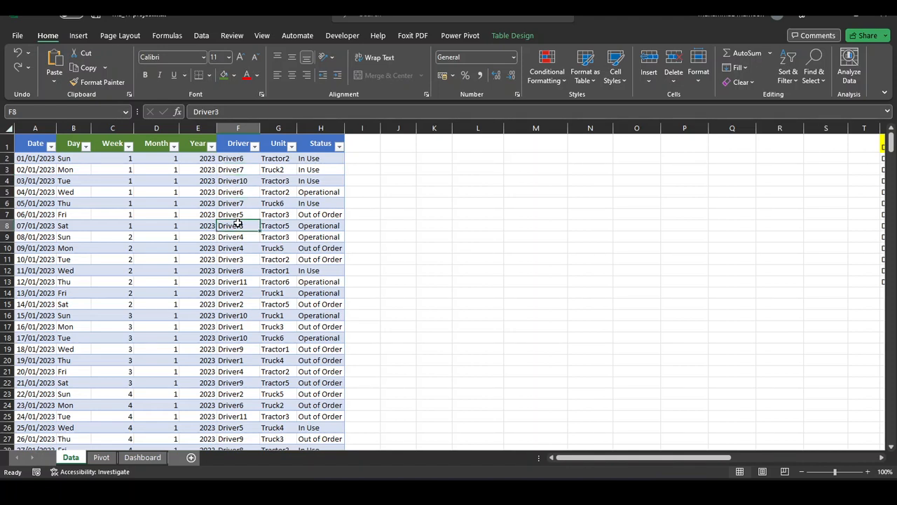
pyautogui.click(236, 203)
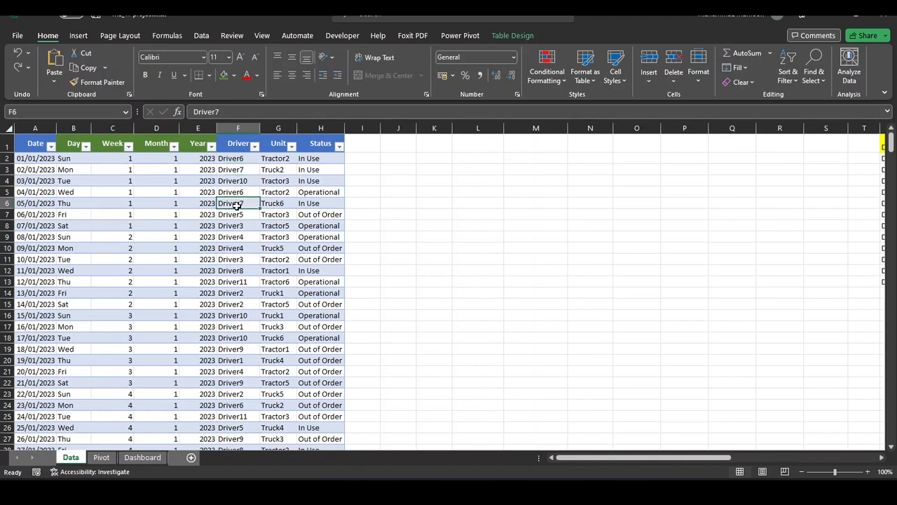
pyautogui.click(242, 241)
pyautogui.click(236, 202)
pyautogui.click(239, 226)
pyautogui.click(244, 335)
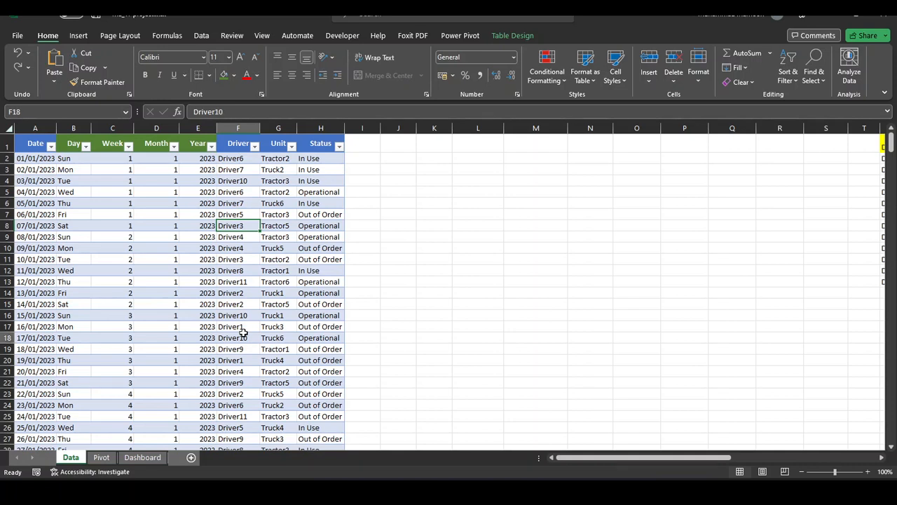
pyautogui.click(229, 211)
pyautogui.click(236, 268)
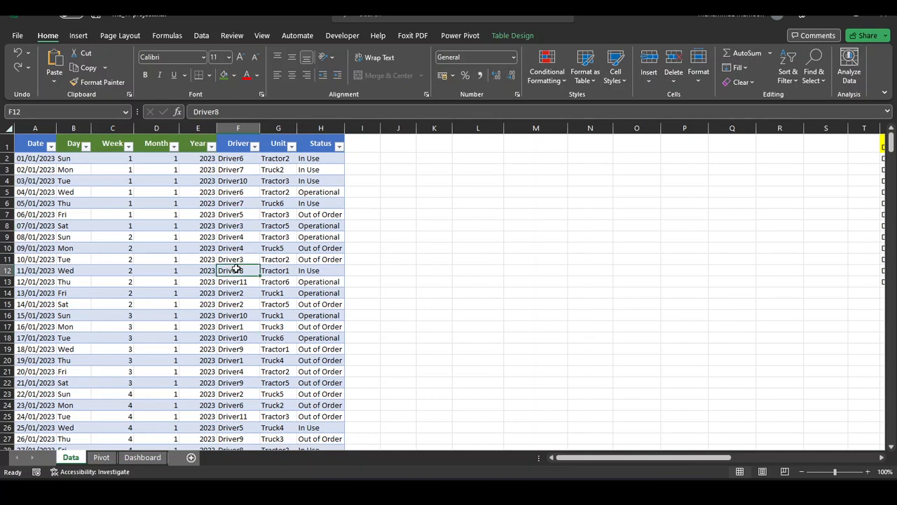
pyautogui.click(236, 236)
pyautogui.click(236, 191)
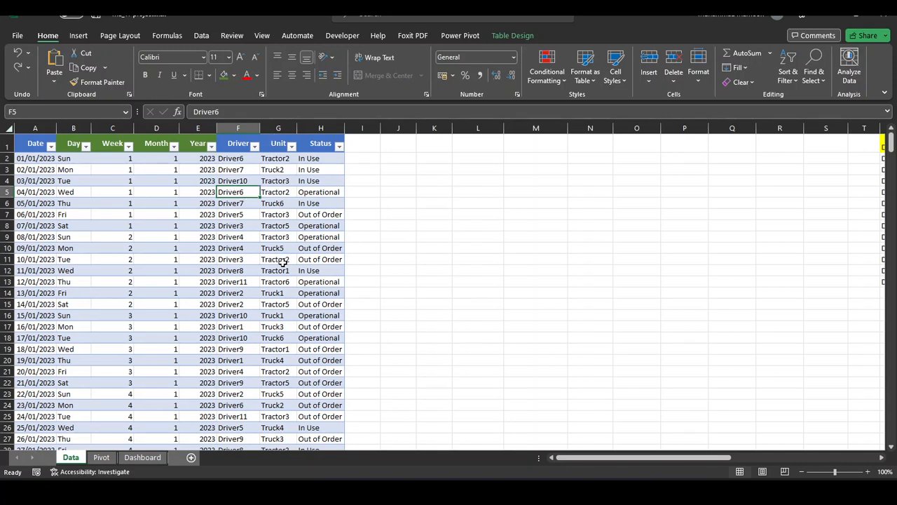
# Step: Examine the tractor and truck entries in the Unit column of the data table
pyautogui.click(277, 223)
pyautogui.click(279, 181)
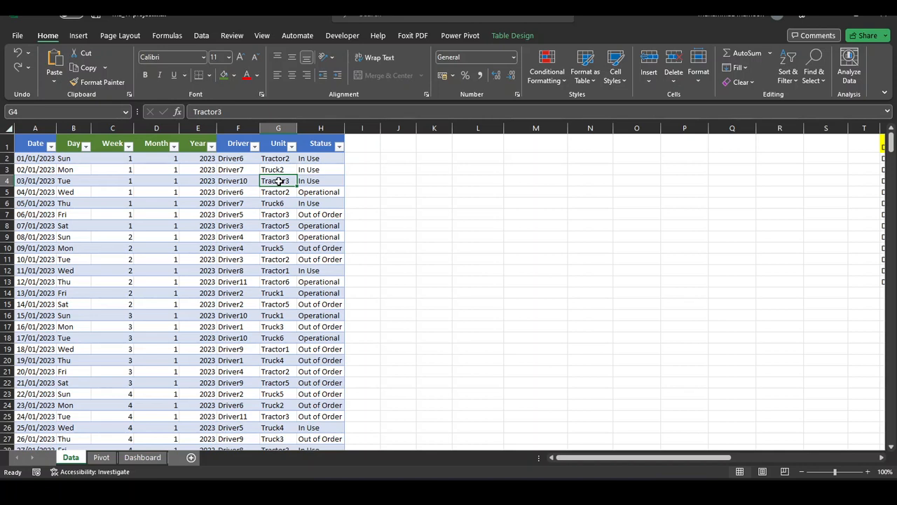
pyautogui.click(279, 215)
pyautogui.click(274, 173)
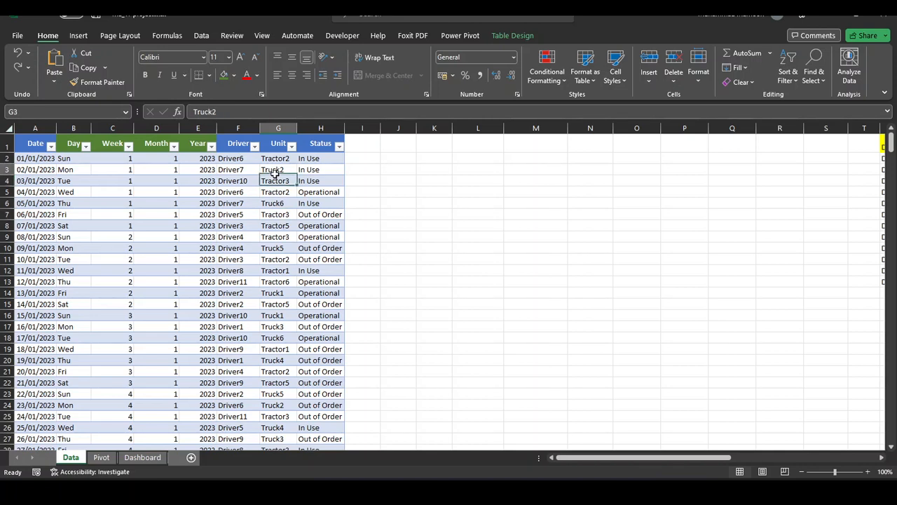
pyautogui.click(281, 251)
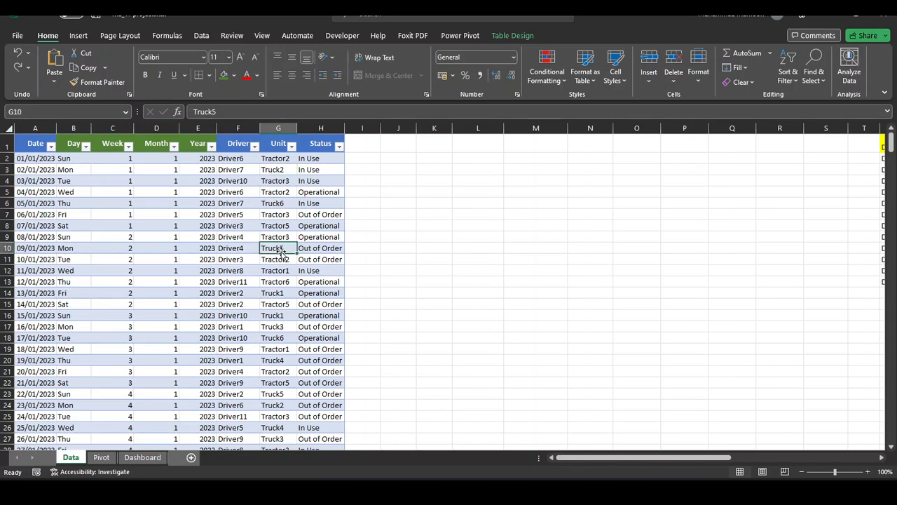
pyautogui.click(284, 215)
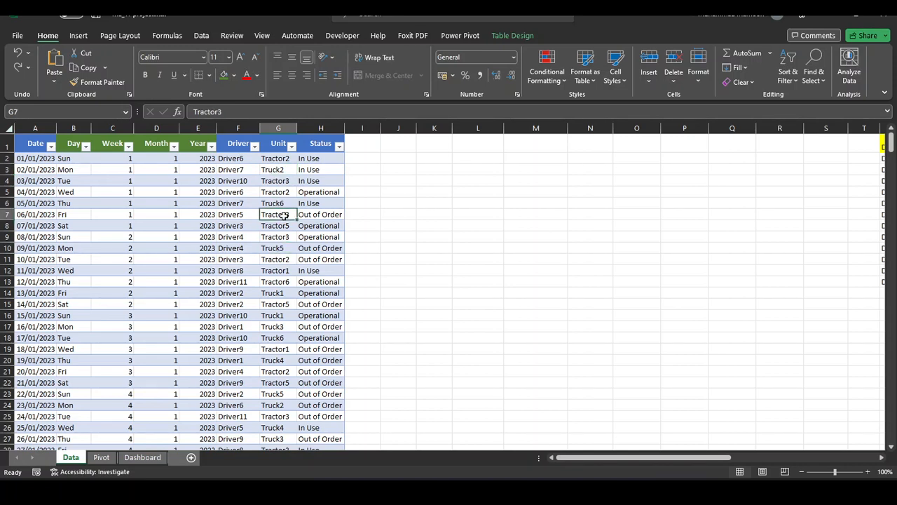
pyautogui.click(286, 261)
pyautogui.click(280, 215)
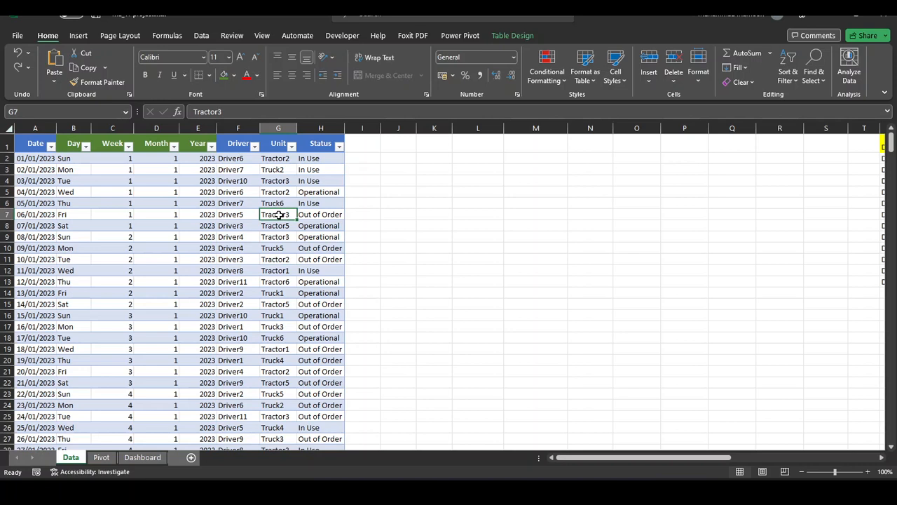
pyautogui.click(283, 270)
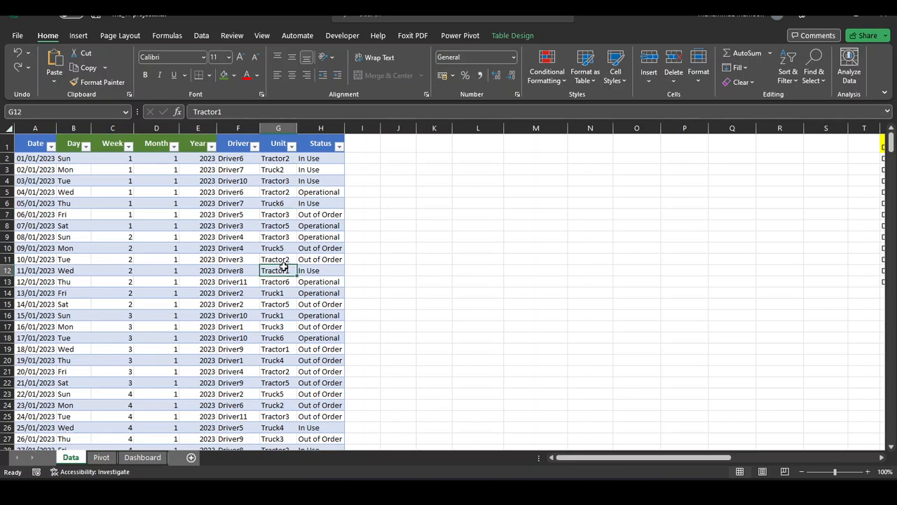
pyautogui.click(274, 238)
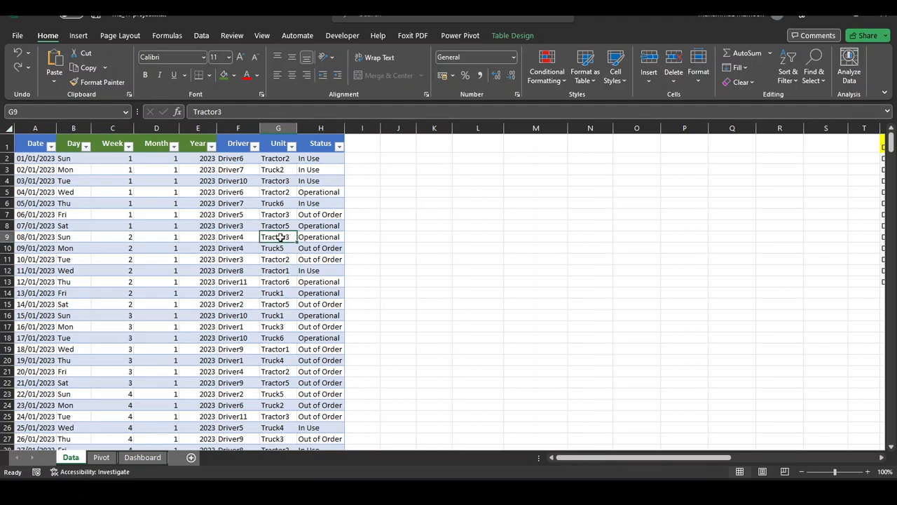
# Step: Inspect the In Use, Operational and Out of Order entries in the Status column
pyautogui.click(328, 160)
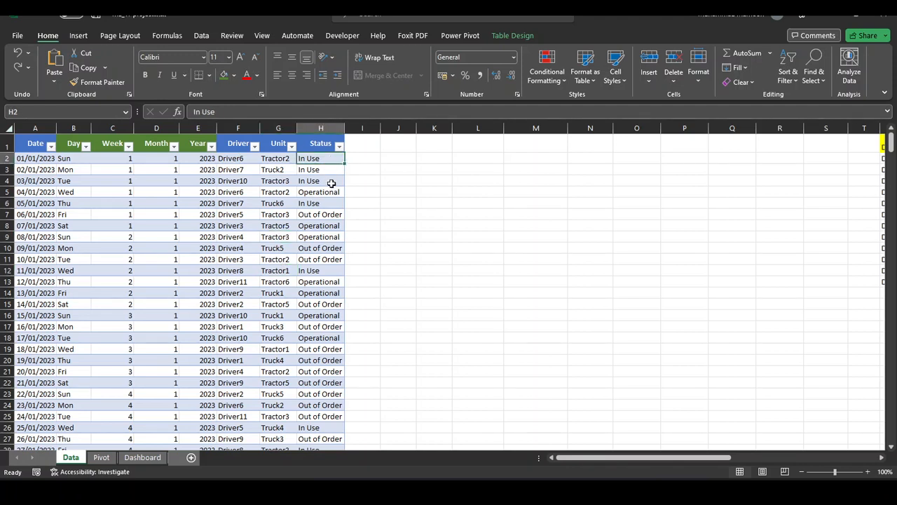
pyautogui.click(327, 191)
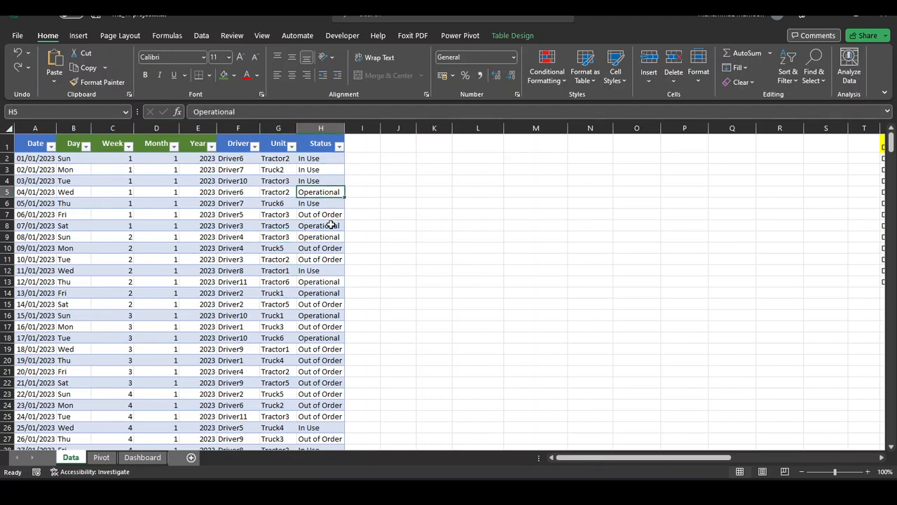
pyautogui.click(328, 216)
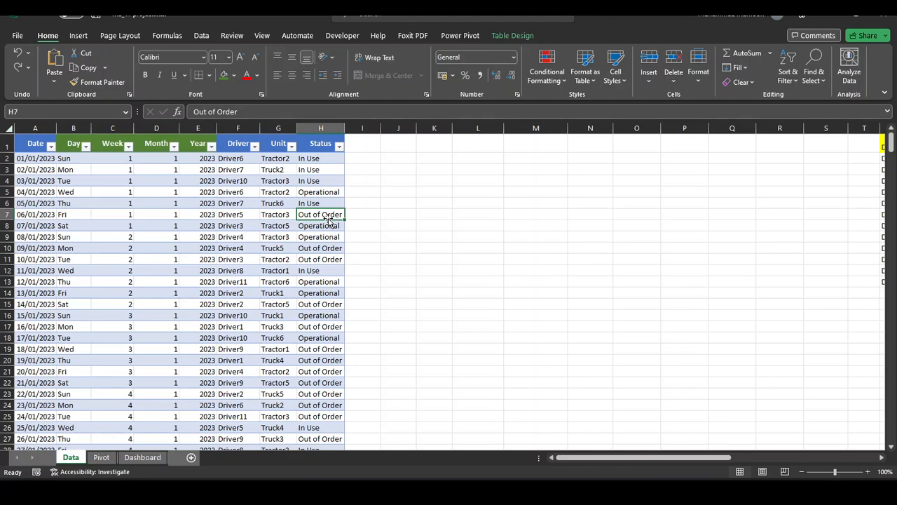
# Step: Return to the Dashboard sheet and filter it to year 2023, month 1 and week 1
pyautogui.click(110, 457)
pyautogui.click(133, 457)
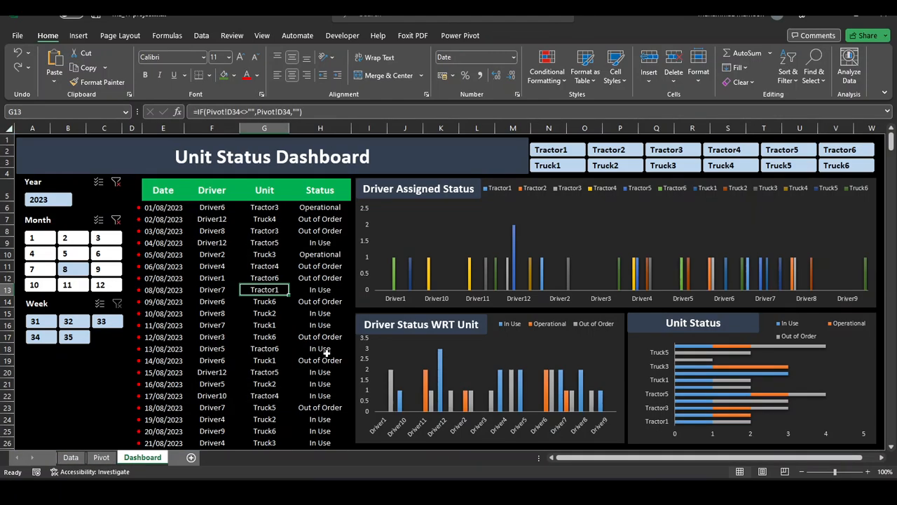
pyautogui.click(276, 277)
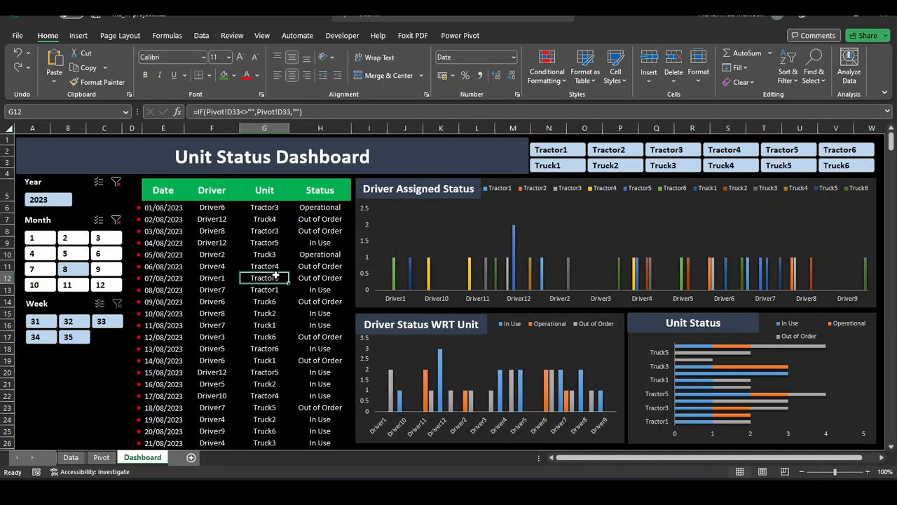
pyautogui.click(33, 239)
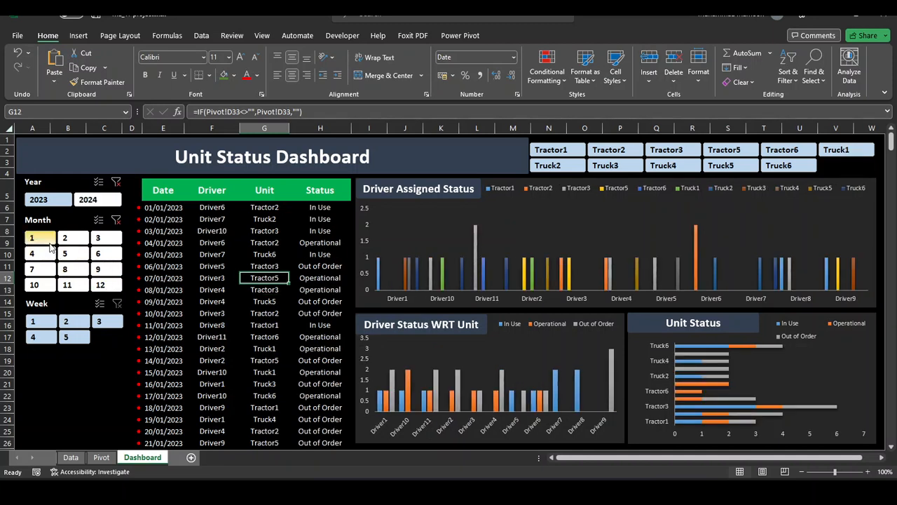
pyautogui.click(49, 202)
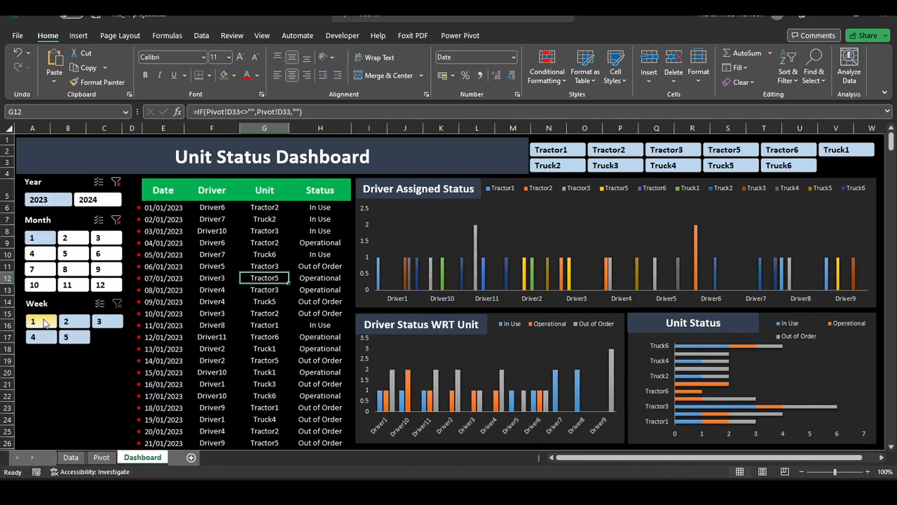
pyautogui.click(43, 321)
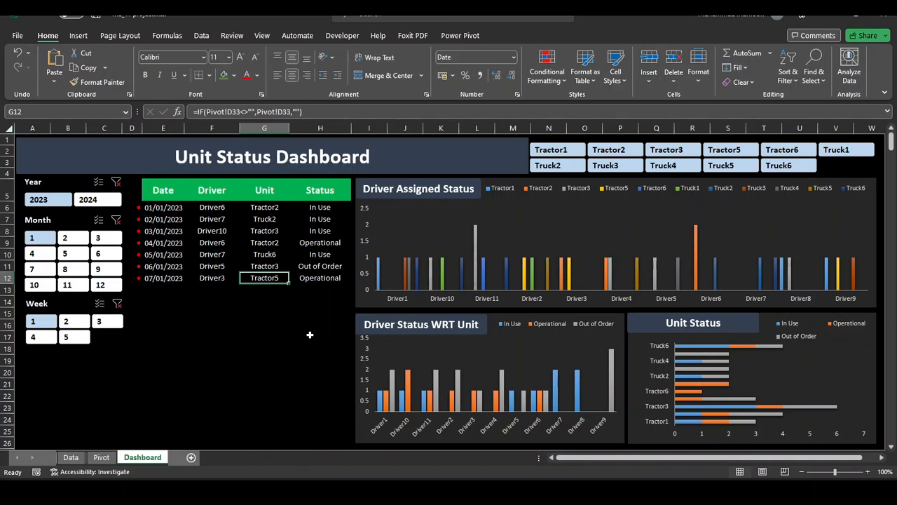
# Step: Extend the week filter to weeks 1, 2 and 3 and review the records listed in the dashboard table
pyautogui.click(309, 335)
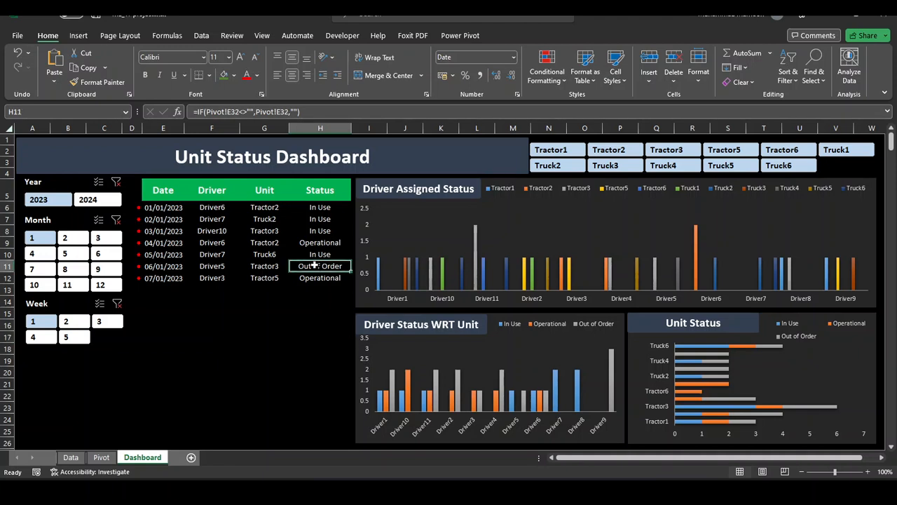
pyautogui.click(229, 313)
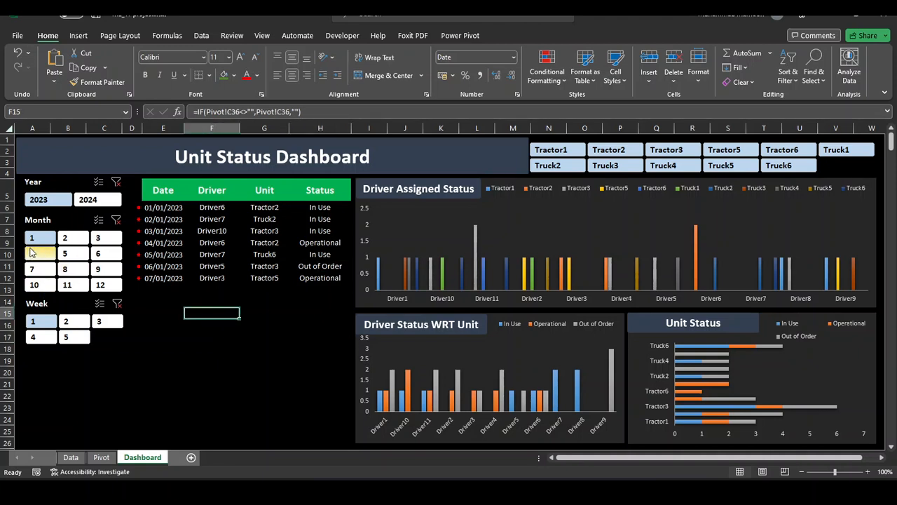
pyautogui.click(99, 327)
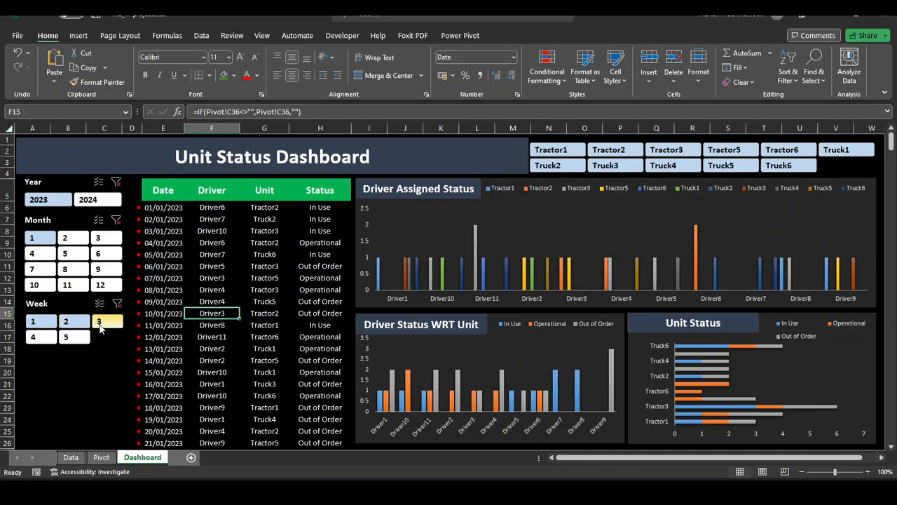
pyautogui.scroll(-3, 220, 357)
pyautogui.scroll(3, 221, 357)
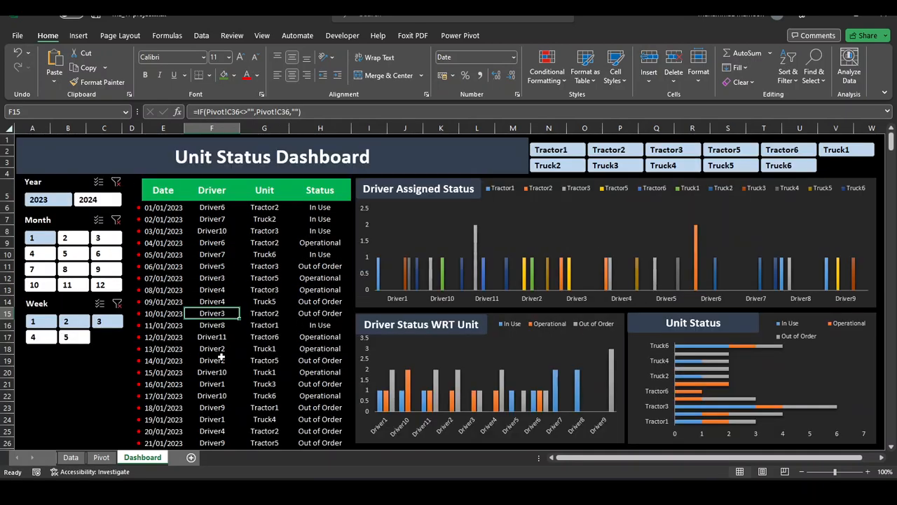
pyautogui.scroll(-2, 221, 357)
pyautogui.scroll(2, 221, 357)
# Step: Clear the week filter and review all records for month 1 of 2023 in the dashboard table
pyautogui.click(117, 306)
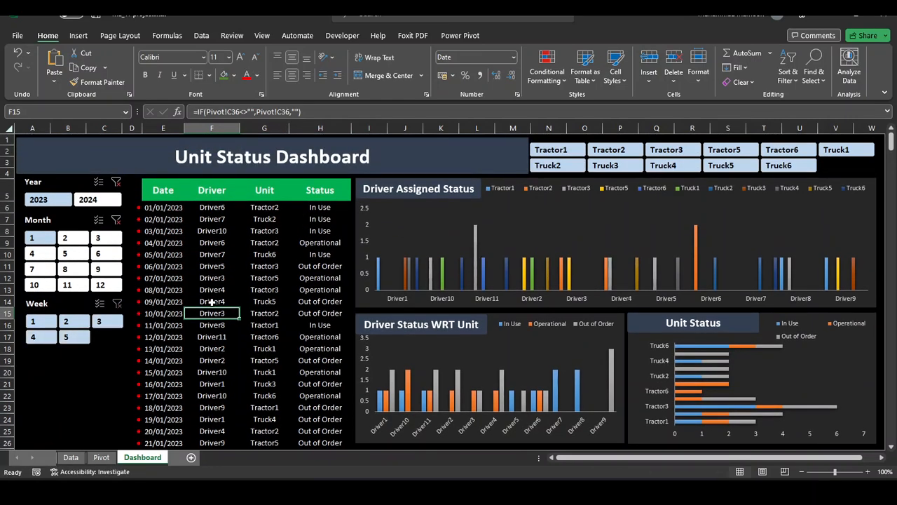
pyautogui.scroll(-5, 212, 301)
pyautogui.scroll(-1, 212, 302)
pyautogui.scroll(6, 210, 304)
pyautogui.scroll(-6, 213, 313)
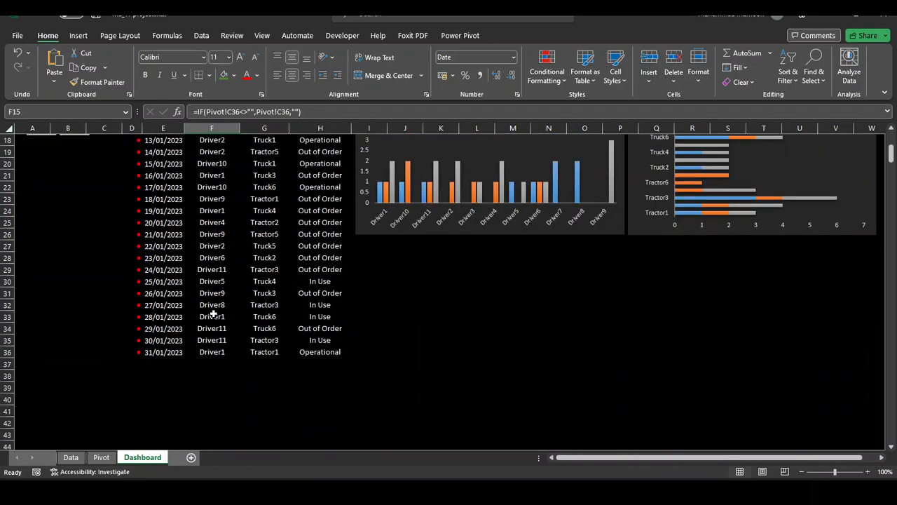
pyautogui.scroll(6, 213, 313)
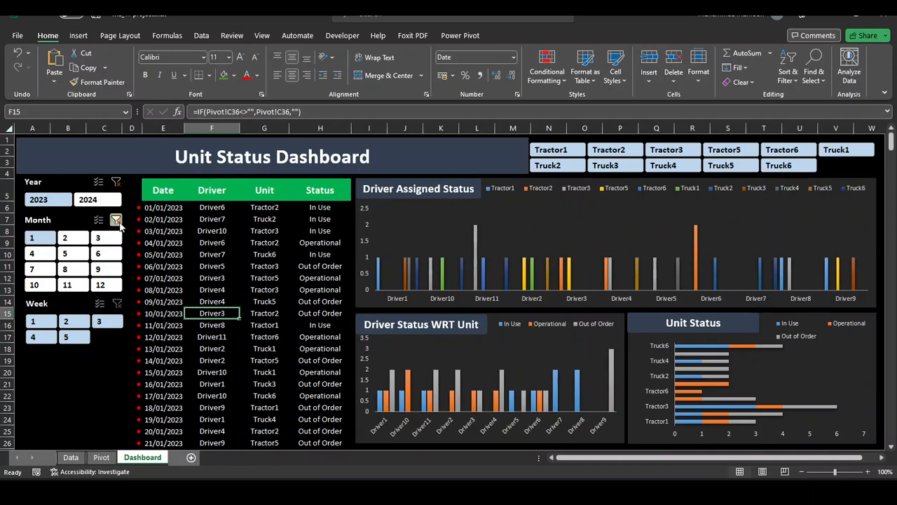
# Step: Clear the month filter and browse the 2023 records in the dashboard table
pyautogui.click(116, 221)
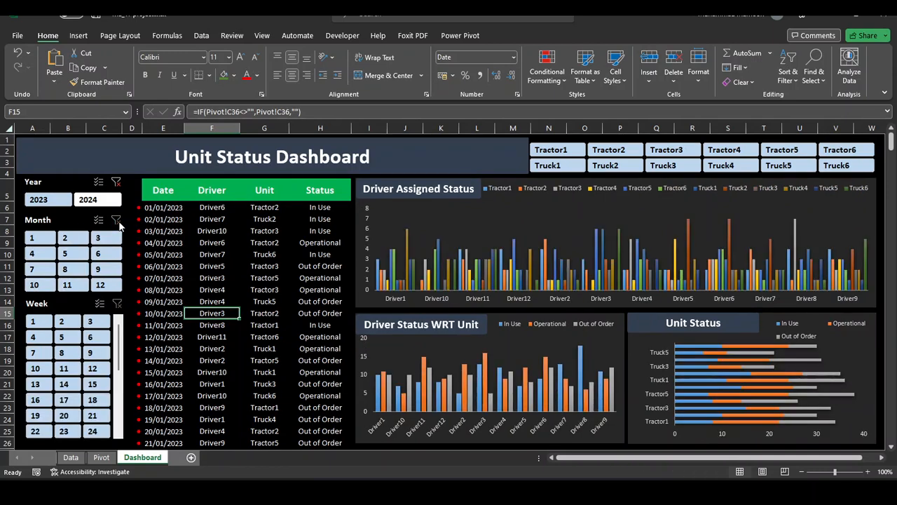
pyautogui.scroll(-20, 146, 314)
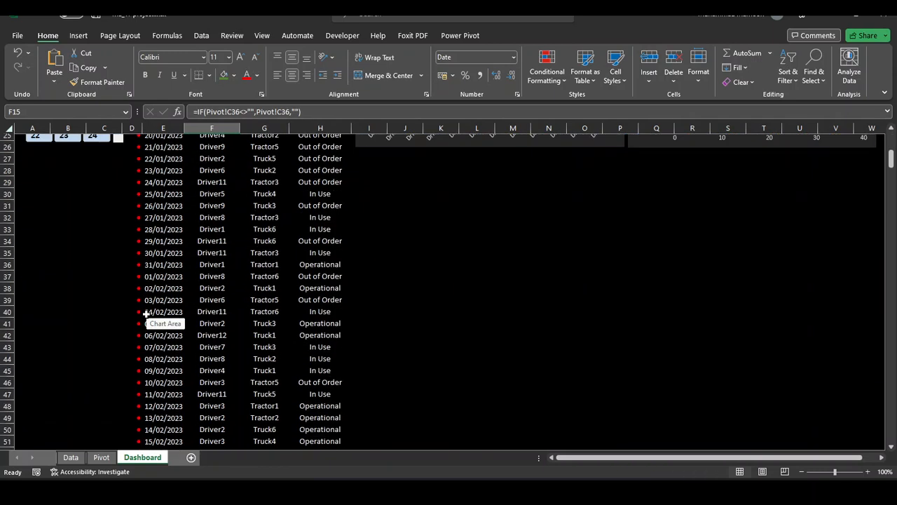
pyautogui.scroll(20, 145, 314)
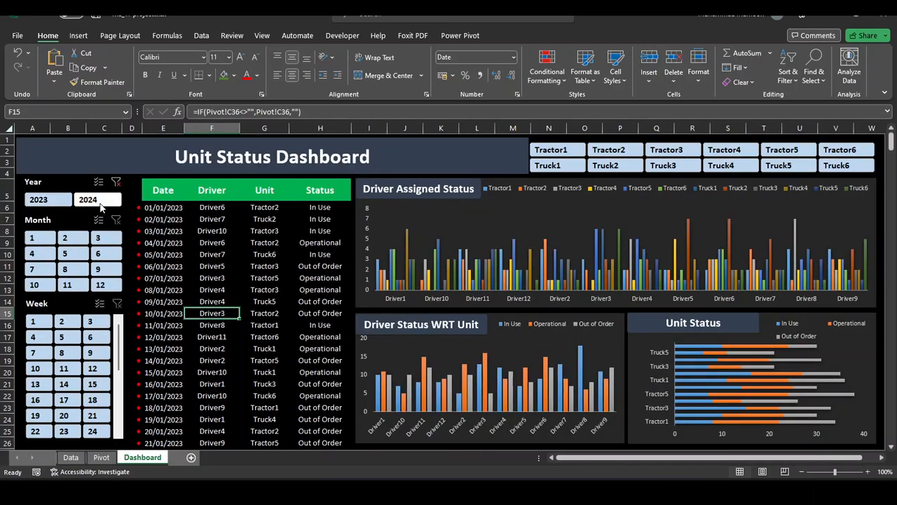
# Step: Switch the year filter between 2024 and 2023 to compare both years, and finish on 2024
pyautogui.click(88, 200)
pyautogui.click(55, 201)
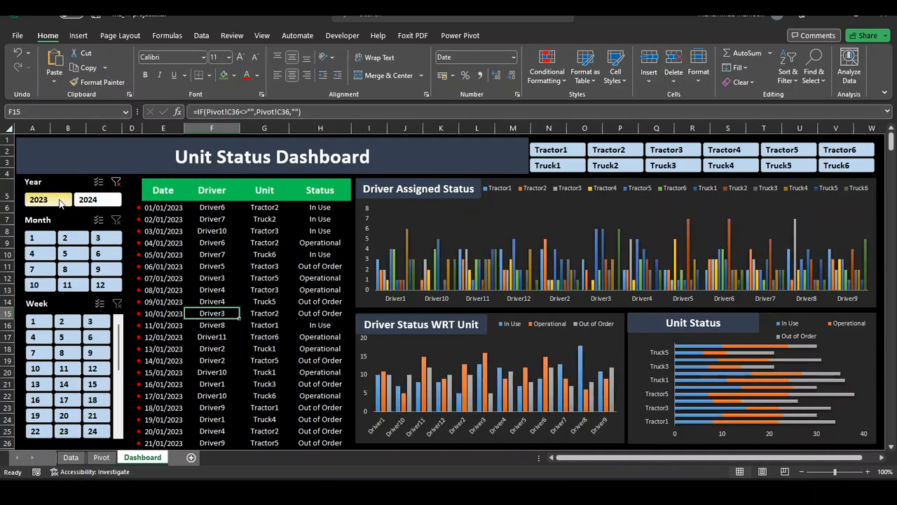
pyautogui.click(80, 202)
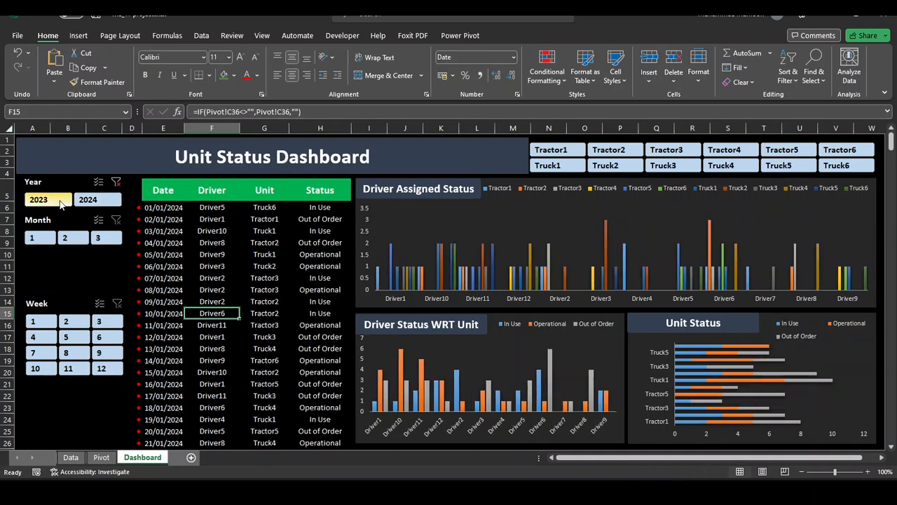
pyautogui.click(61, 204)
pyautogui.click(107, 203)
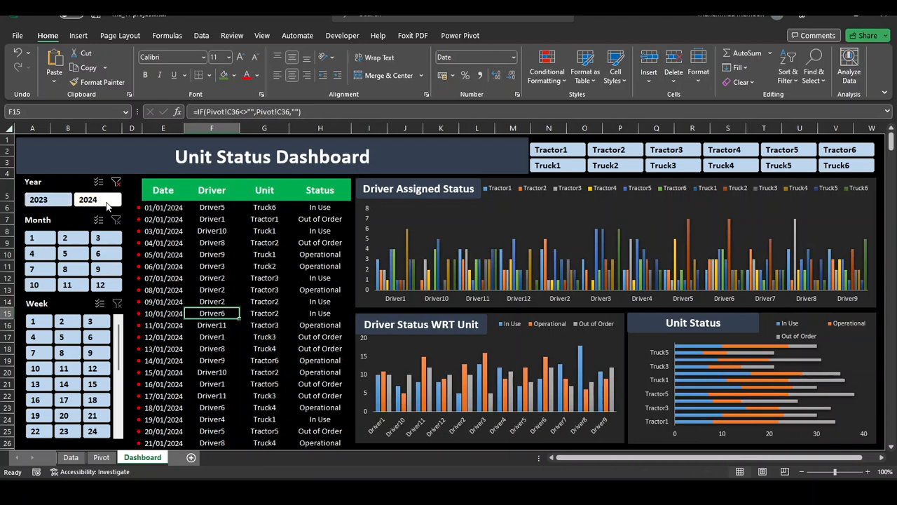
# Step: Filter the dashboard by the units Truck1, Truck2, Truck3 and Truck4 in turn
pyautogui.click(576, 167)
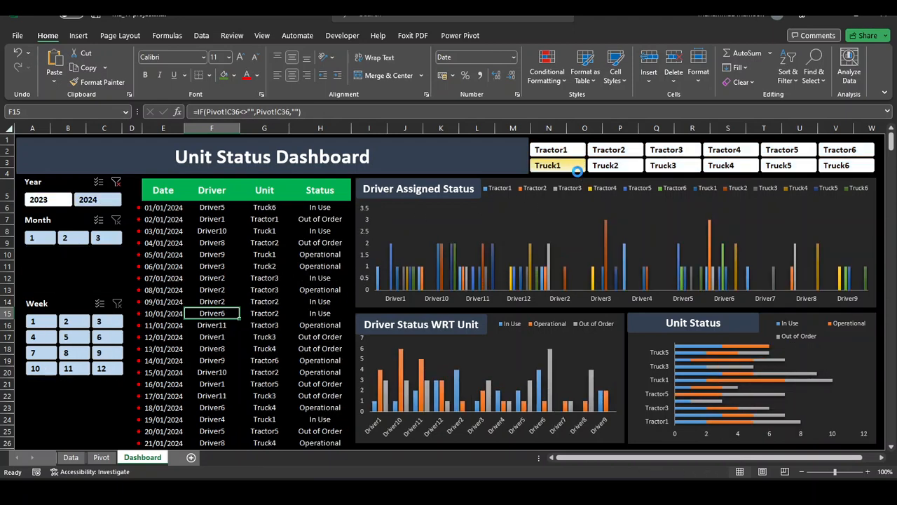
pyautogui.click(615, 167)
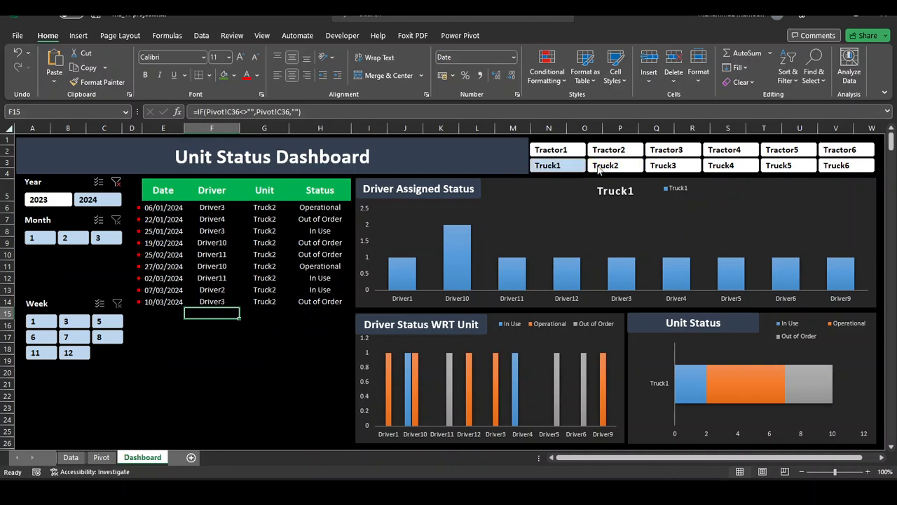
pyautogui.click(662, 167)
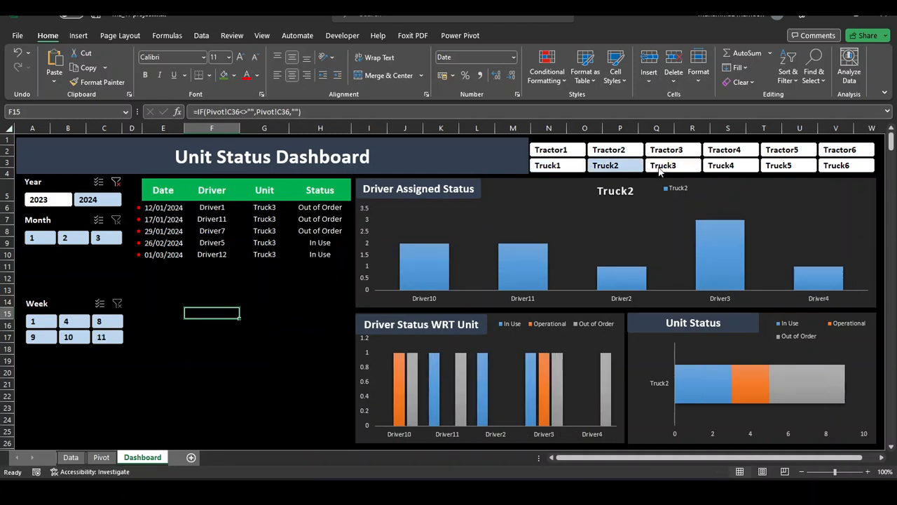
pyautogui.click(722, 168)
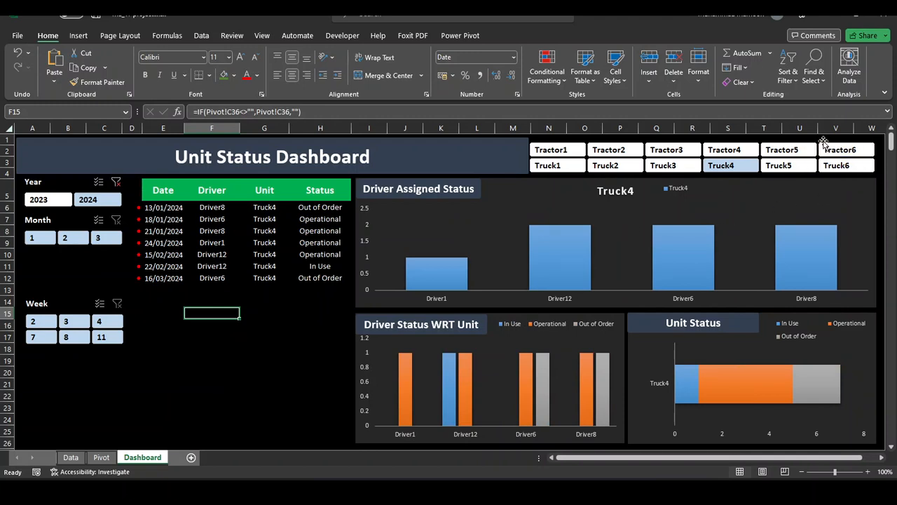
# Step: Clear the filter from the Unit slicer to include all tractors and trucks again
pyautogui.click(824, 143)
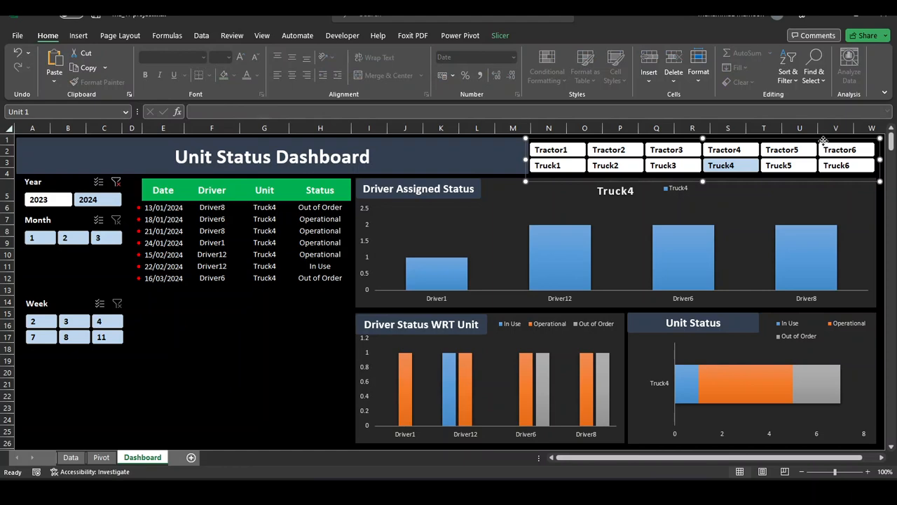
pyautogui.rightClick(824, 143)
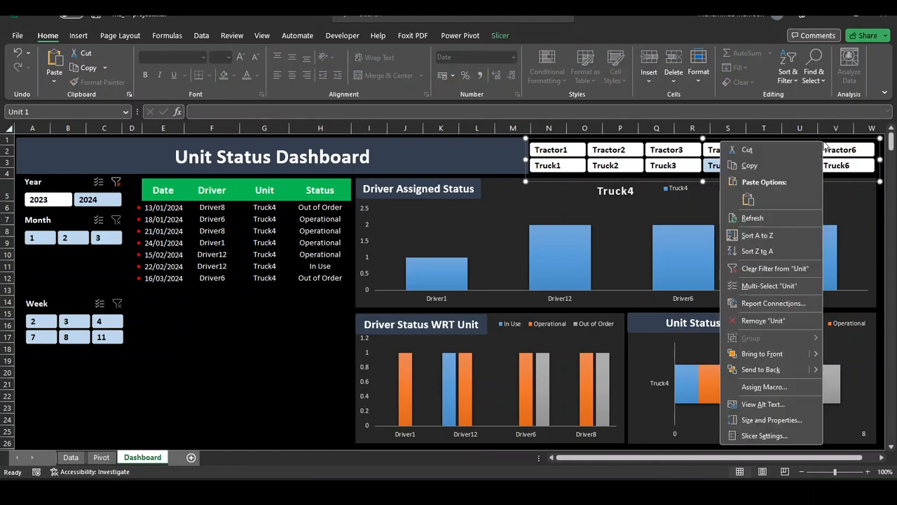
pyautogui.click(779, 267)
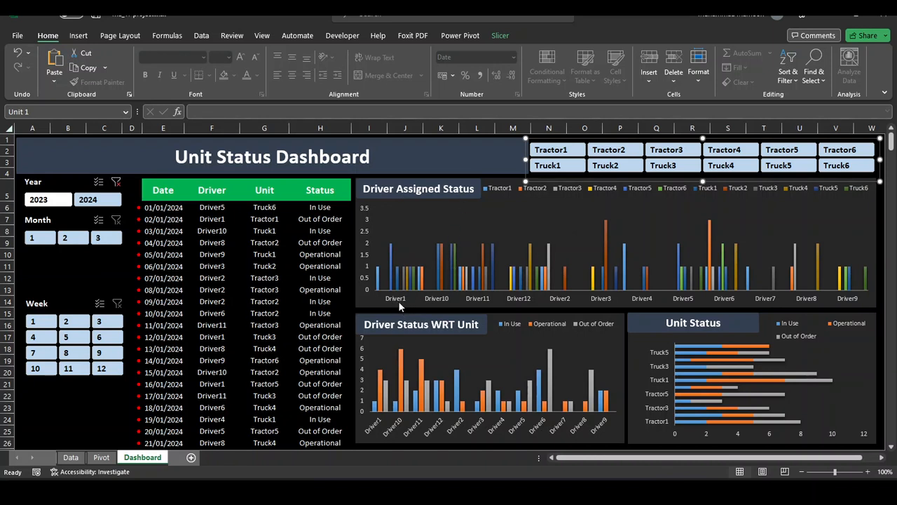
# Step: Filter the dashboard to month 1 of 2023 and inspect Driver1's bars in the Driver Assigned Status chart
pyautogui.moveTo(378, 283)
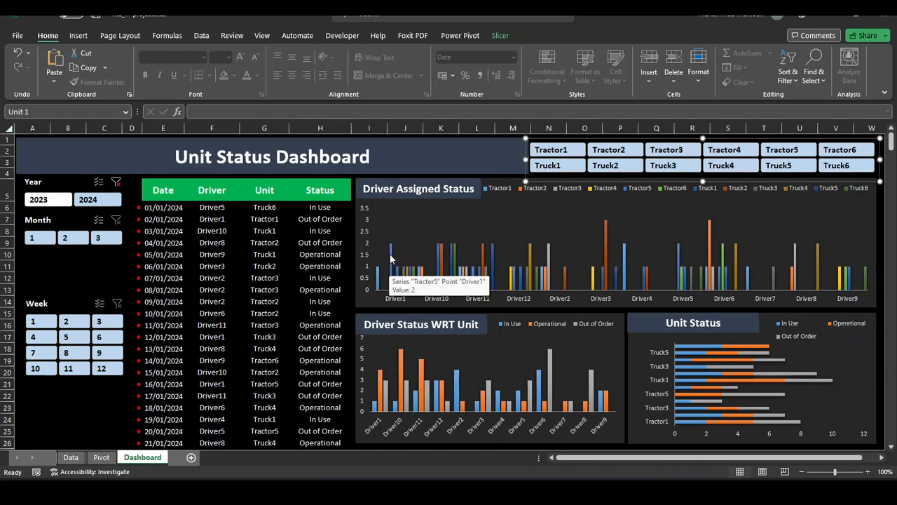
pyautogui.click(41, 239)
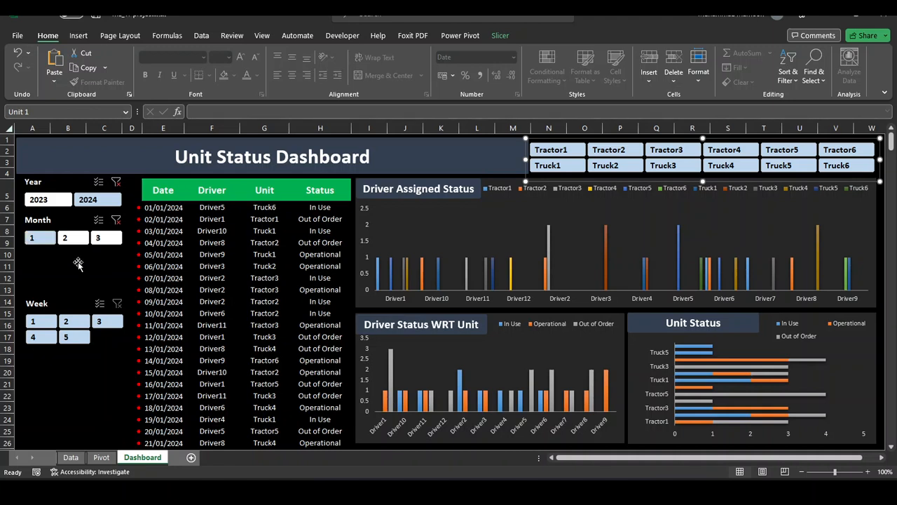
pyautogui.click(42, 200)
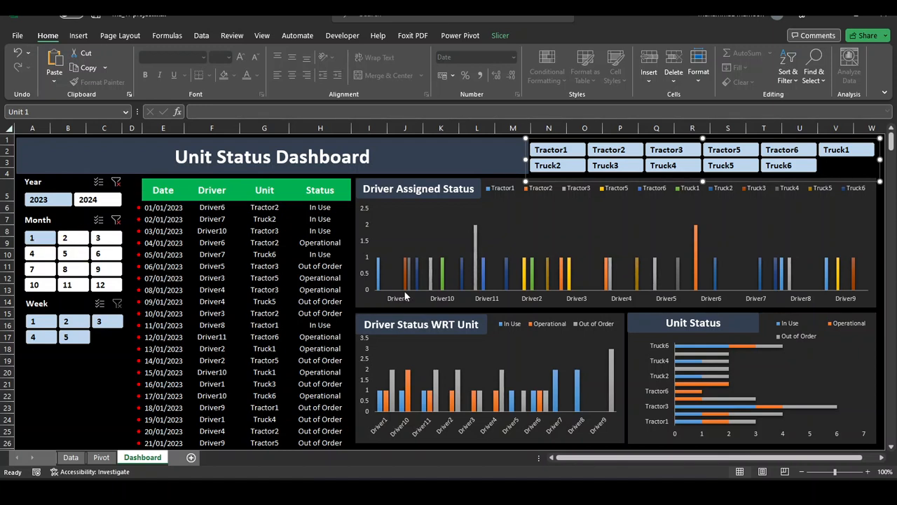
pyautogui.moveTo(407, 281)
pyautogui.moveTo(379, 283)
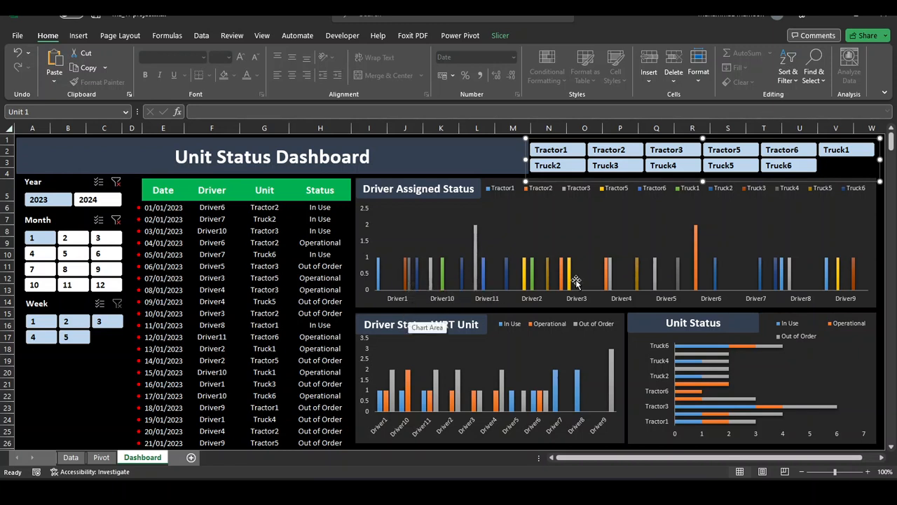
# Step: Inspect Driver1's bars in the Driver Status WRT Unit chart and Tractor1's status segments in the Unit Status chart
pyautogui.click(347, 409)
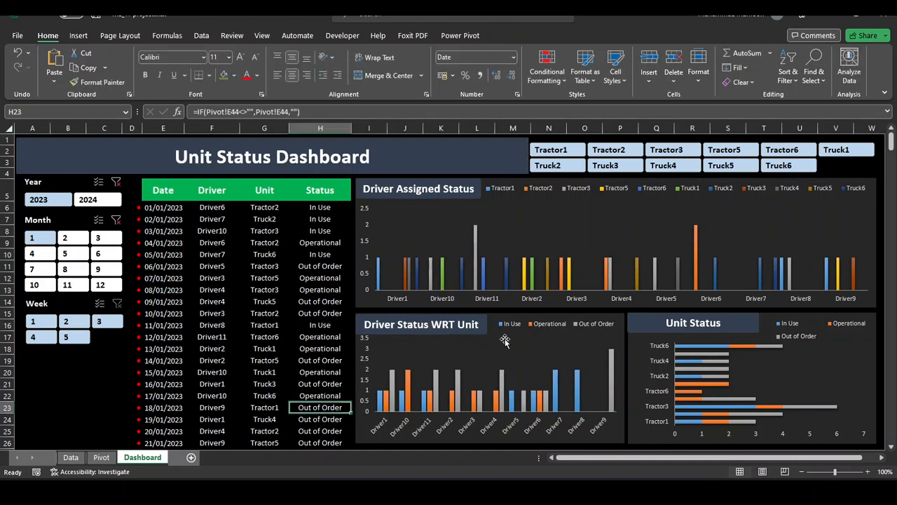
pyautogui.moveTo(380, 406)
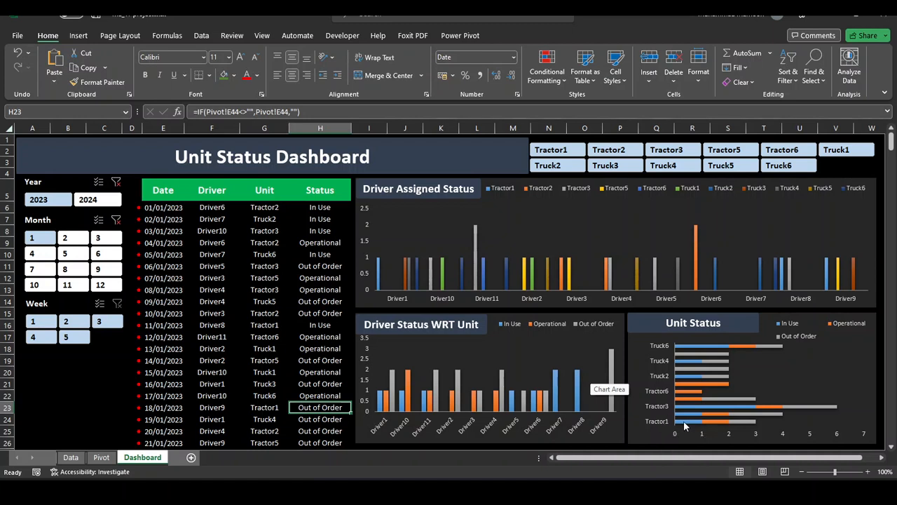
pyautogui.moveTo(685, 425)
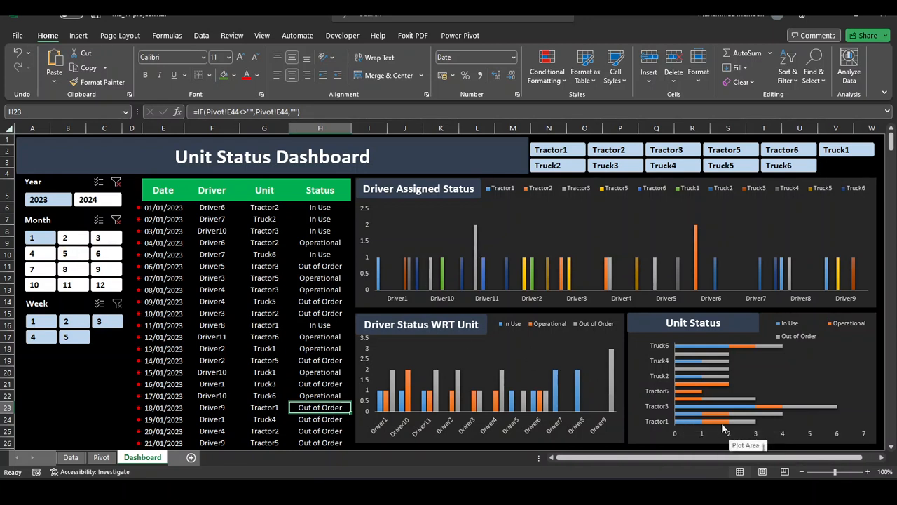
pyautogui.moveTo(738, 426)
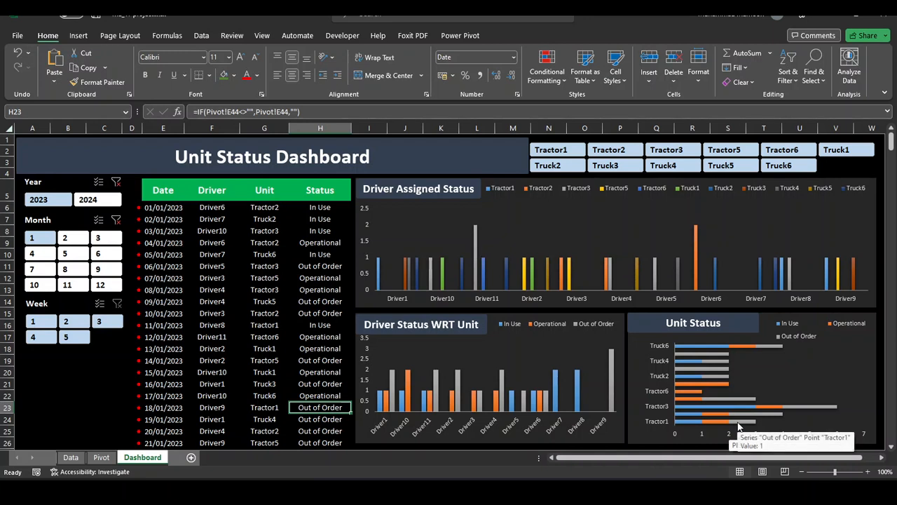
# Step: Filter the dashboard to month 2 and month 3 of 2023 in turn, and clear the year and month filters
pyautogui.click(69, 241)
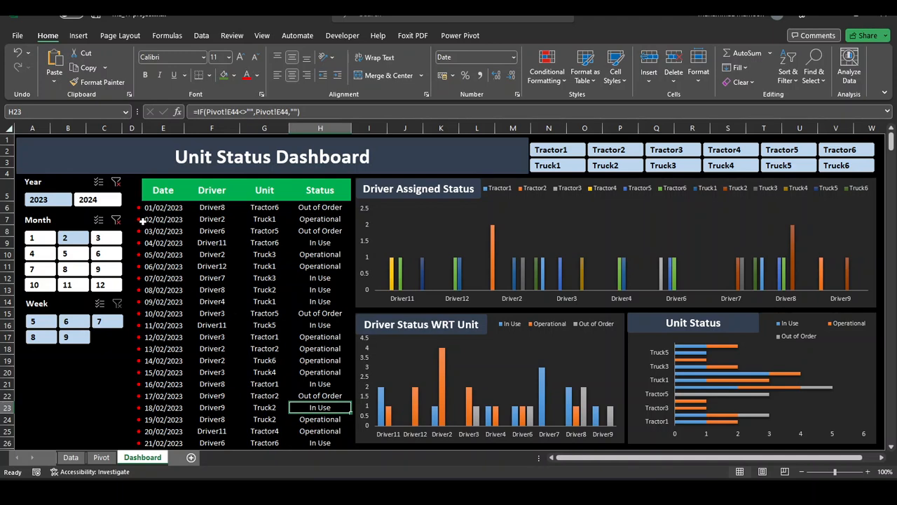
pyautogui.click(109, 240)
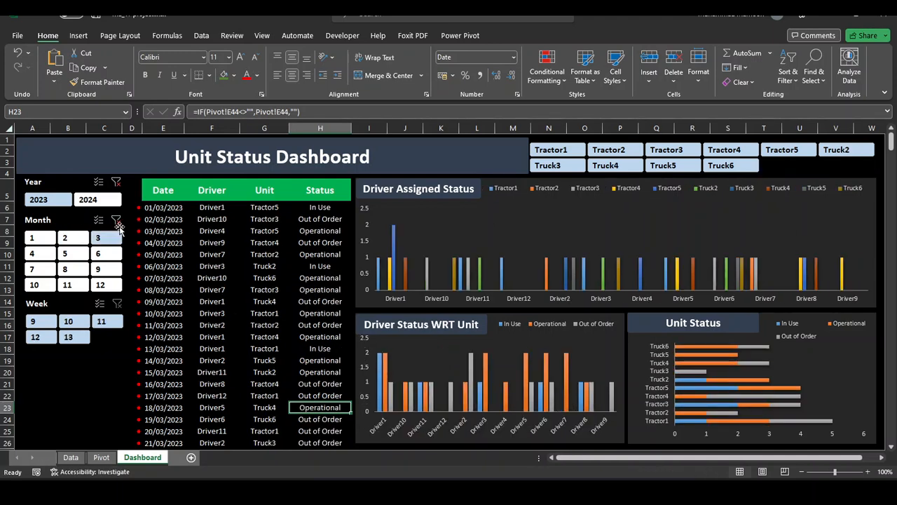
pyautogui.click(116, 182)
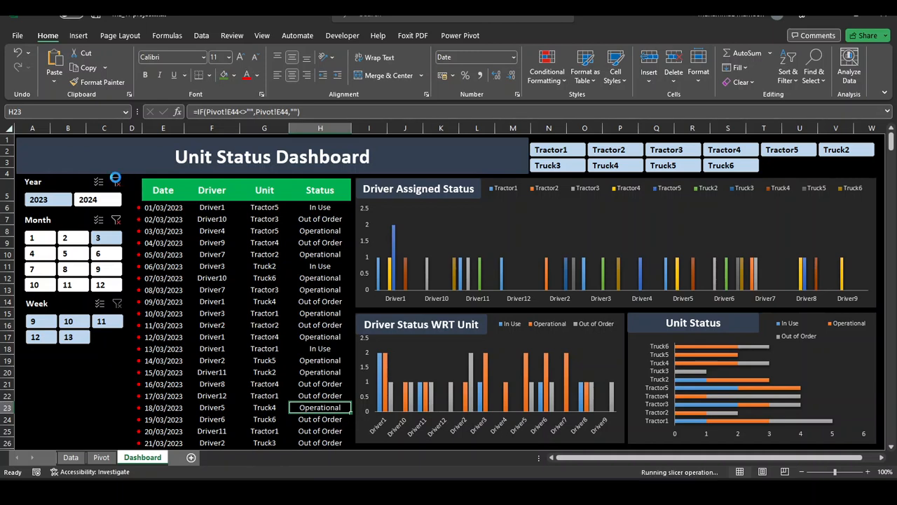
pyautogui.click(117, 220)
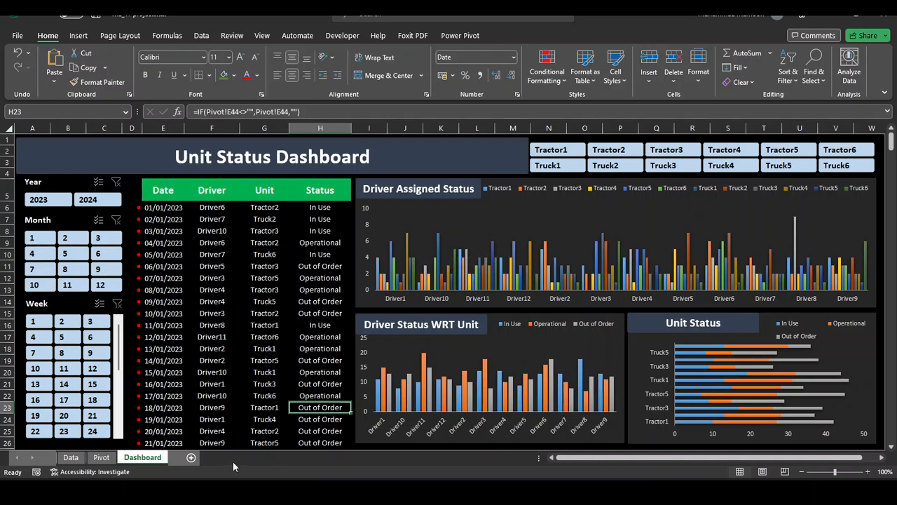
# Step: Select all records of the table on the Data sheet and copy them
pyautogui.click(72, 457)
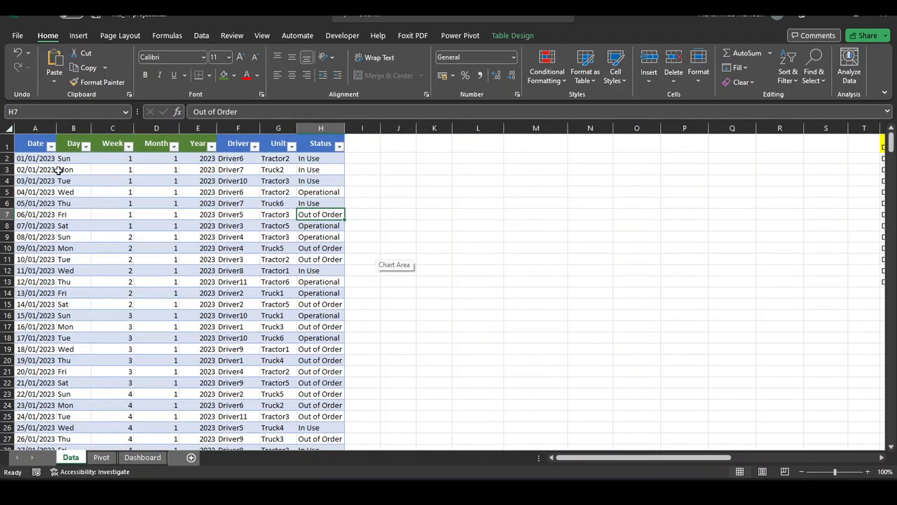
pyautogui.moveTo(32, 160); pyautogui.dragTo(318, 429)
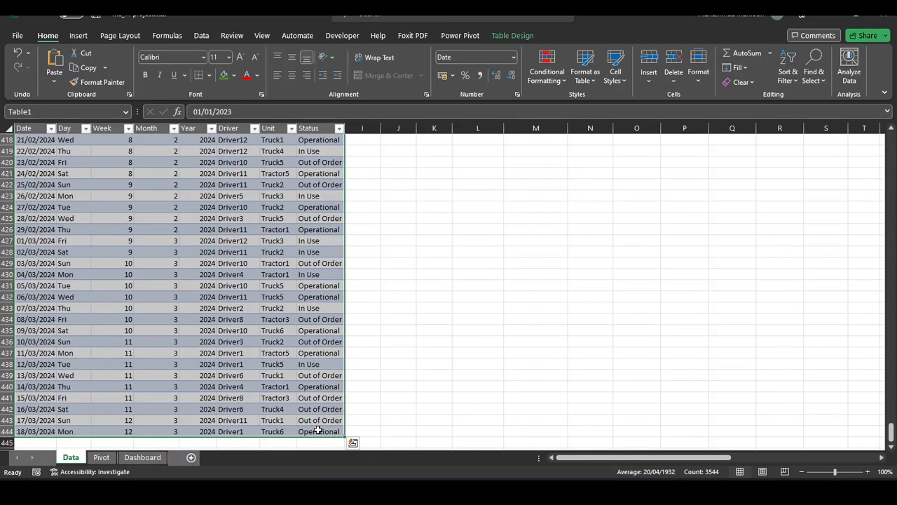
pyautogui.hotkey('ctrl', 'c')
pyautogui.scroll(20, 409, 320)
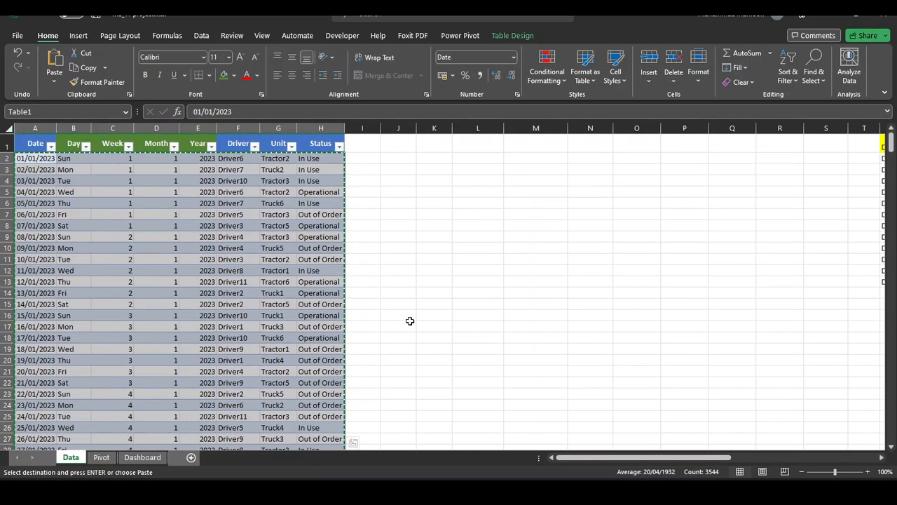
# Step: Paste the copied records beside the table starting at cell L2 on the Data sheet, and end copy mode
pyautogui.click(479, 159)
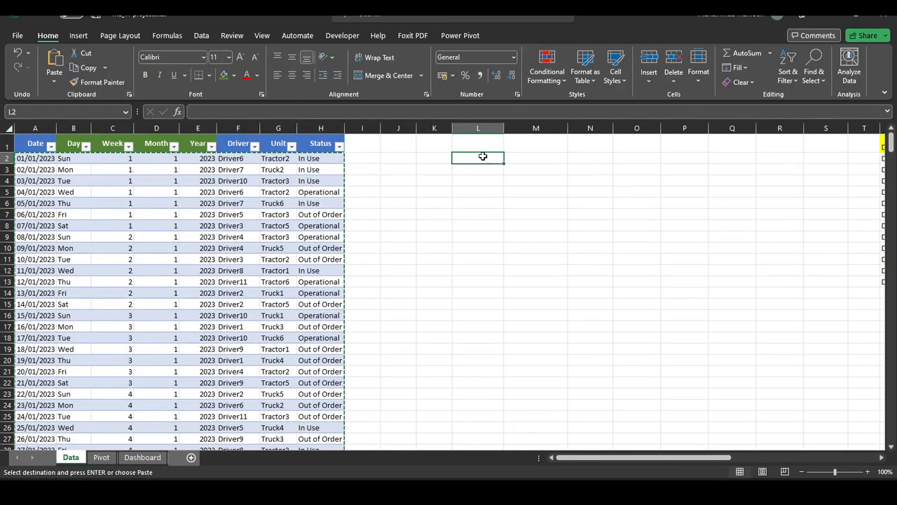
pyautogui.hotkey('ctrl', 'v')
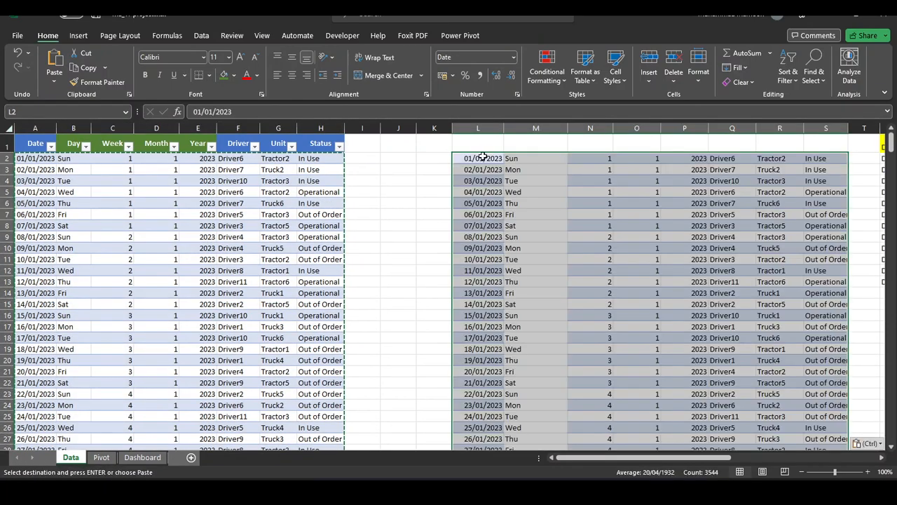
pyautogui.click(413, 280)
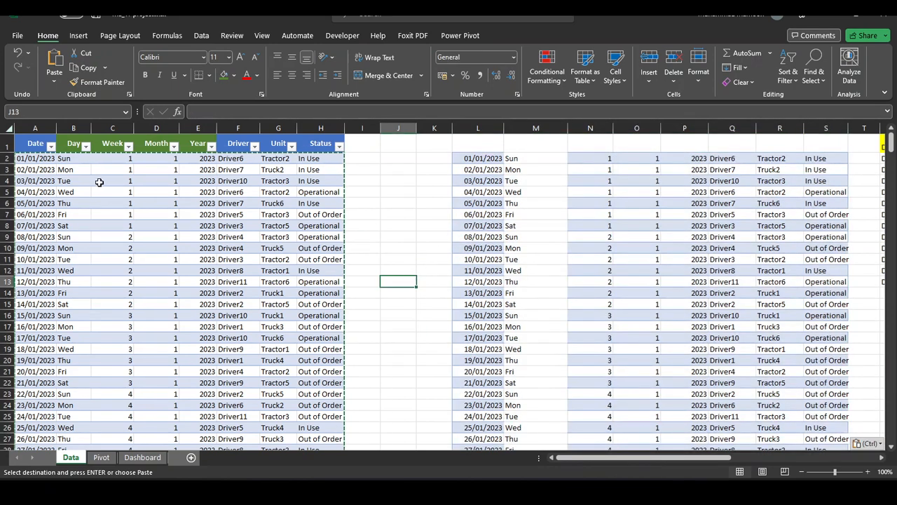
pyautogui.press('Escape')
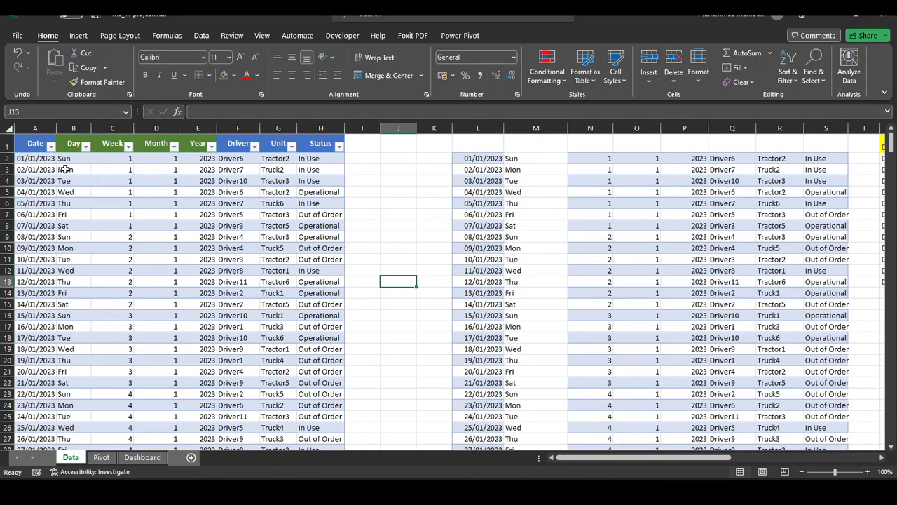
# Step: Clear all records from the original table in A2:H444 and shrink the table to its header plus one empty row
pyautogui.moveTo(27, 159); pyautogui.dragTo(319, 429)
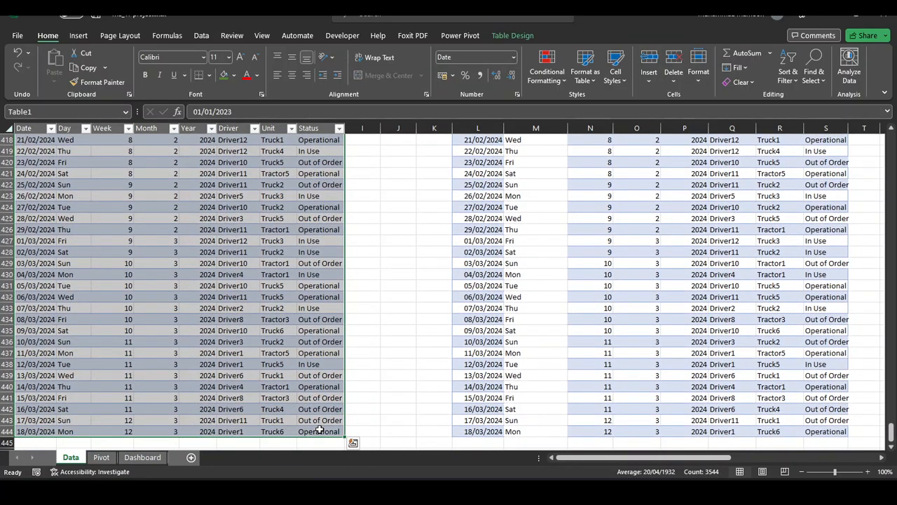
pyautogui.press('Delete')
pyautogui.scroll(-20, 319, 428)
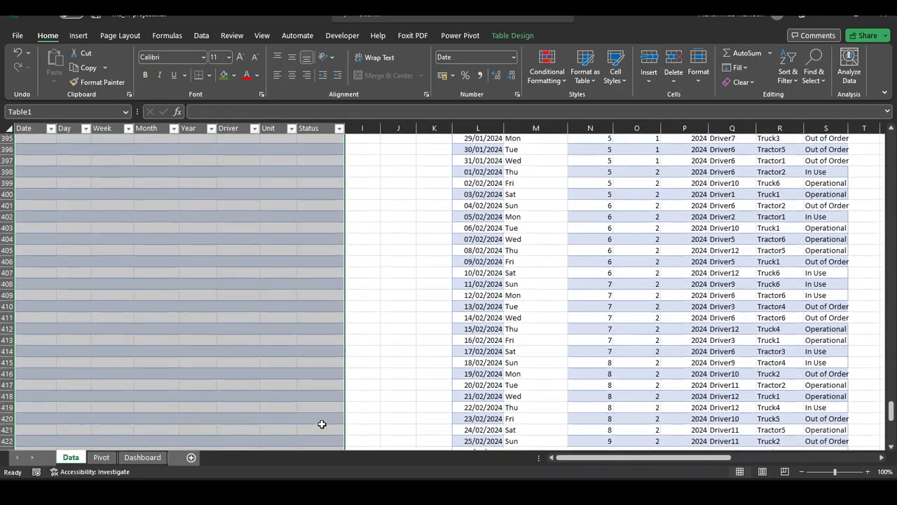
pyautogui.scroll(20, 323, 422)
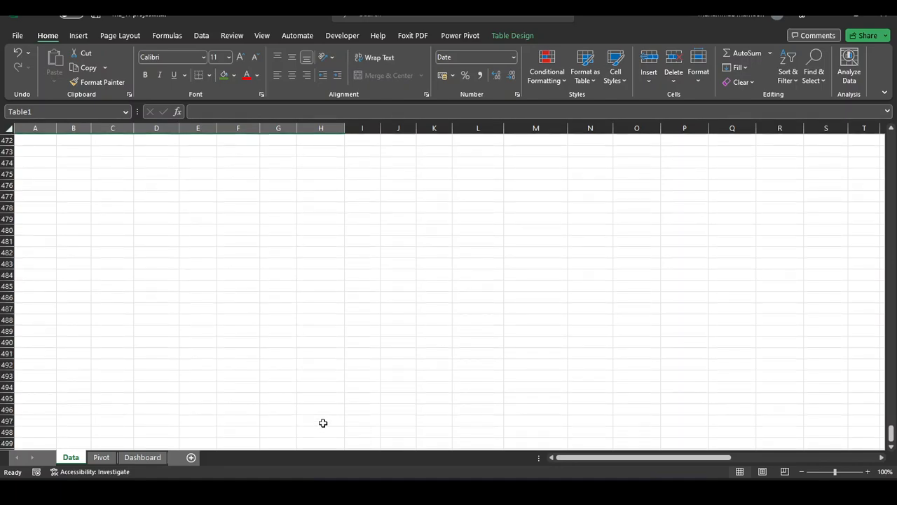
pyautogui.scroll(-19, 324, 384)
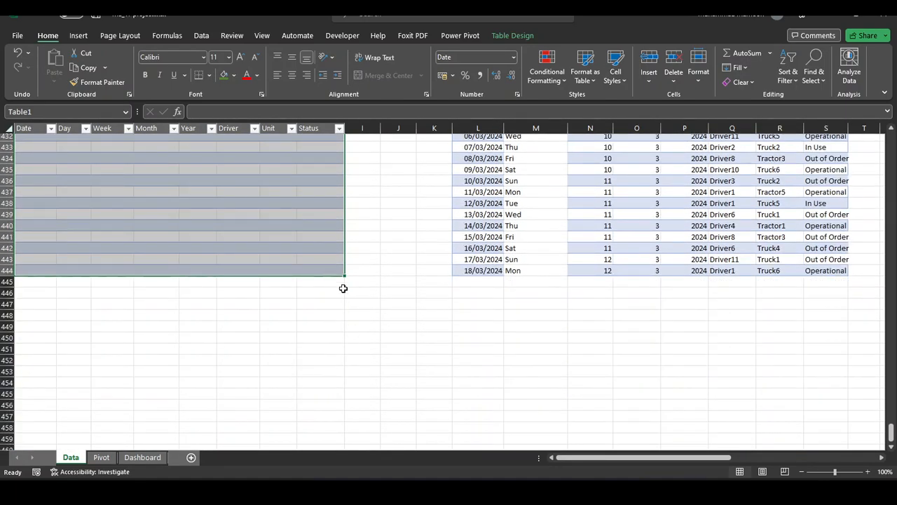
pyautogui.click(343, 288)
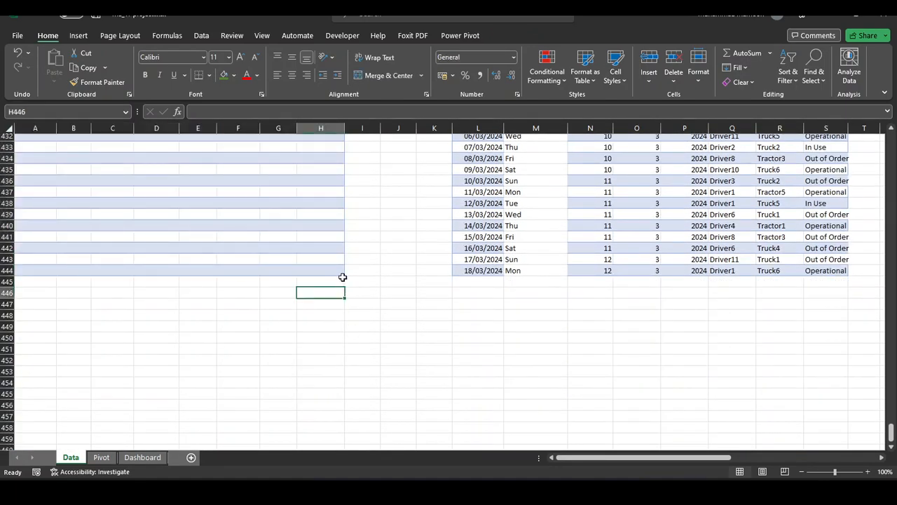
pyautogui.moveTo(343, 274); pyautogui.dragTo(319, 167)
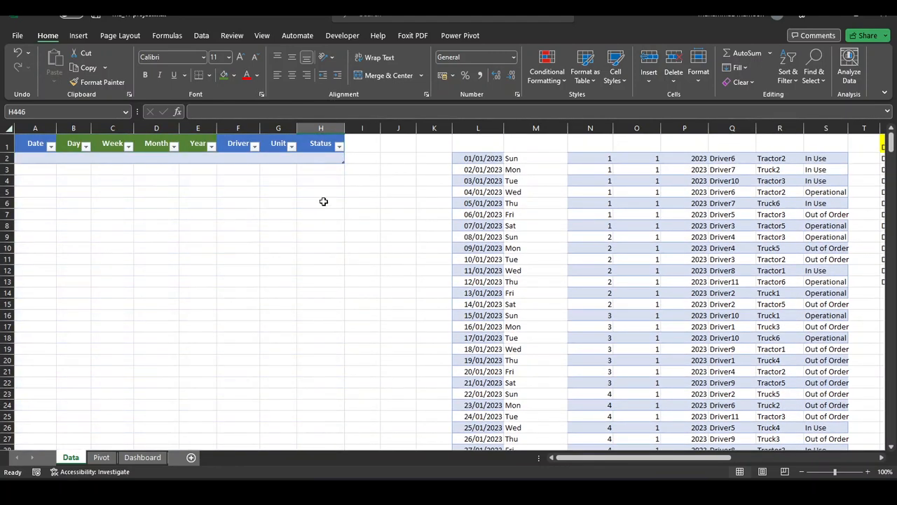
pyautogui.click(336, 244)
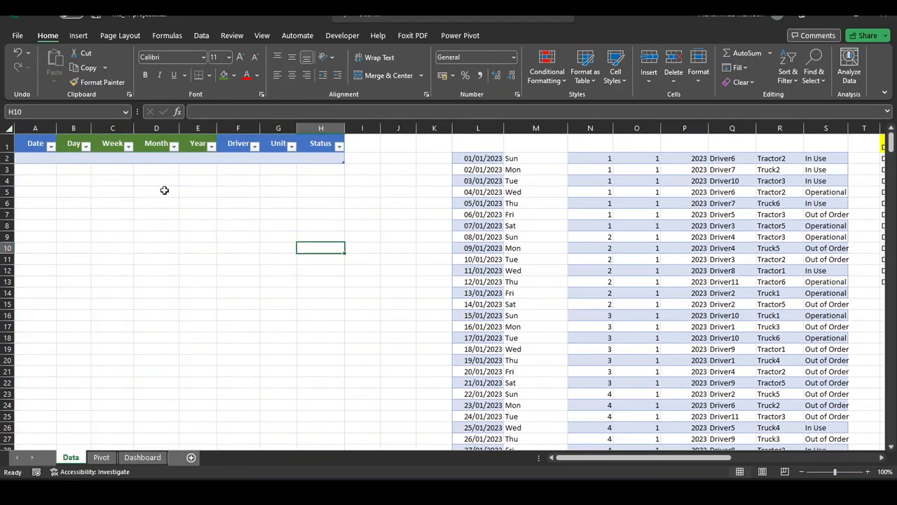
# Step: Enter the date 12/01/2023 in cell A2 of the emptied table
pyautogui.click(37, 160)
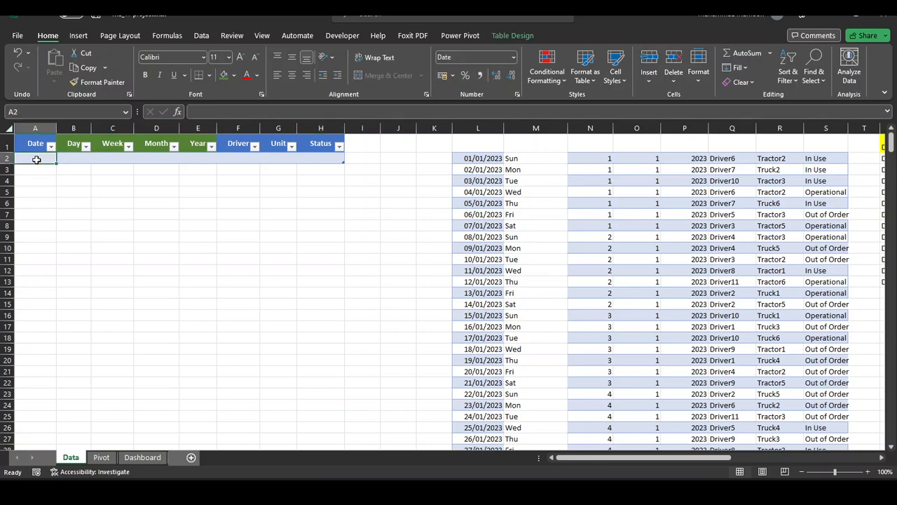
pyautogui.write('12')
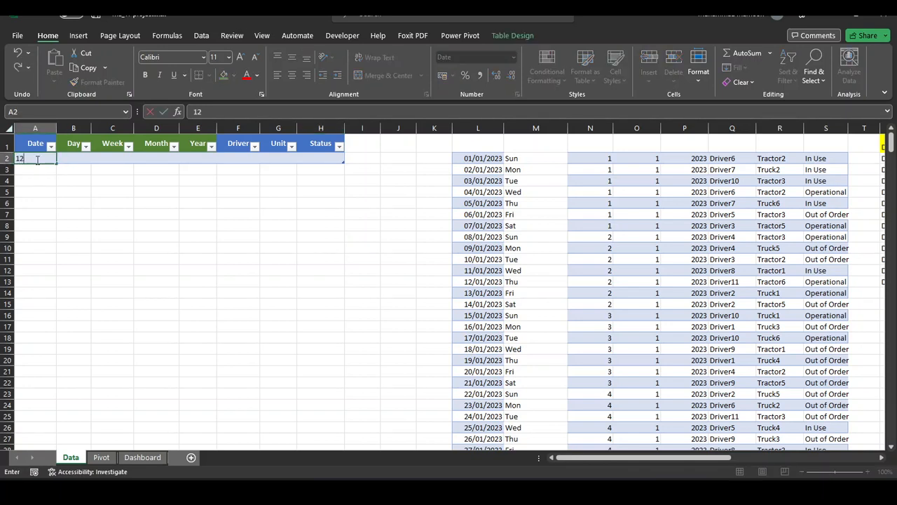
pyautogui.write('2023')
pyautogui.press('Return')
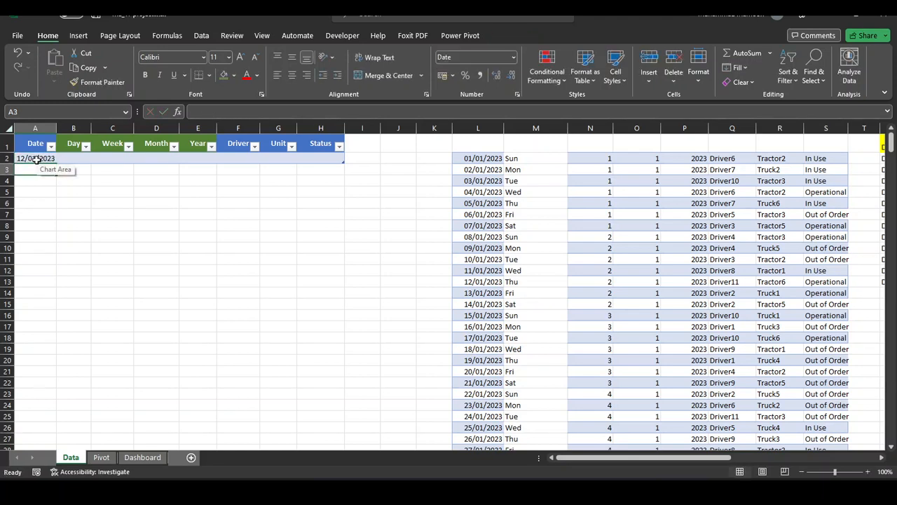
# Step: Start an INDEX formula in the Day cell B2, using the day names in $X$2:$X$8 as the absolute array
pyautogui.click(69, 161)
pyautogui.click(97, 158)
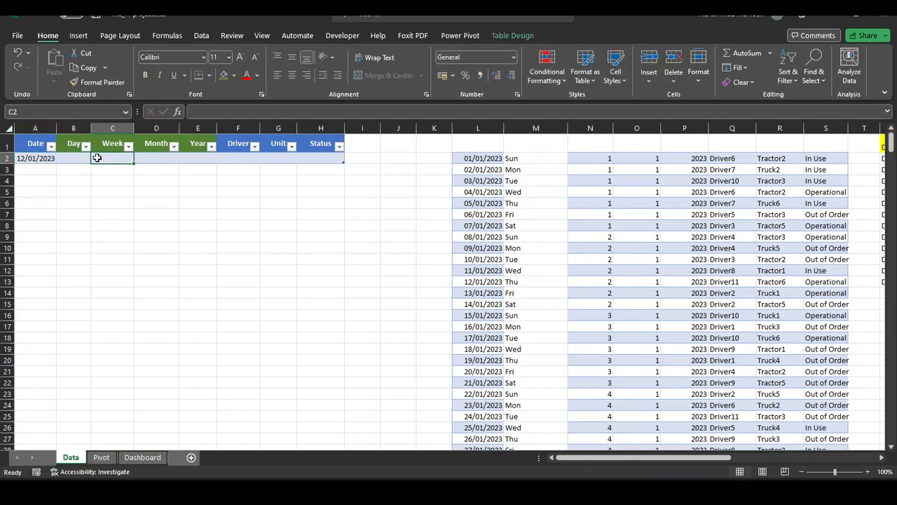
pyautogui.click(79, 158)
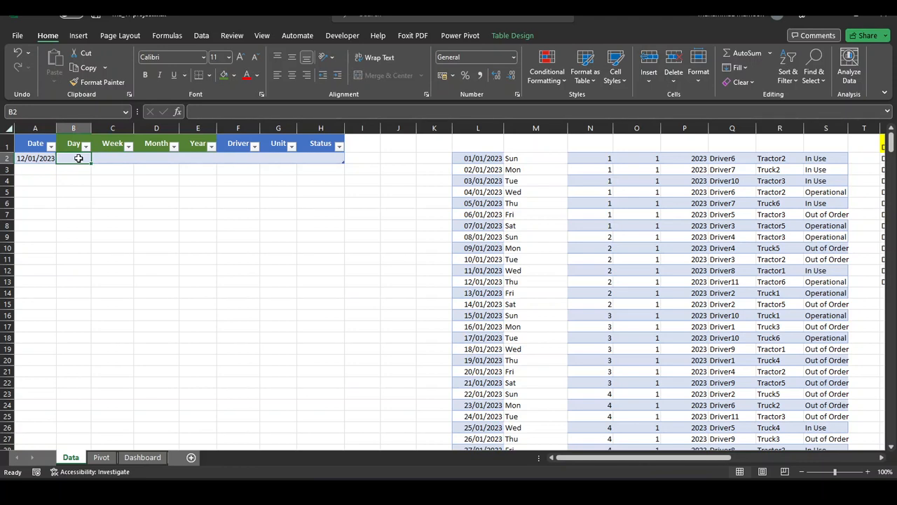
pyautogui.write('=')
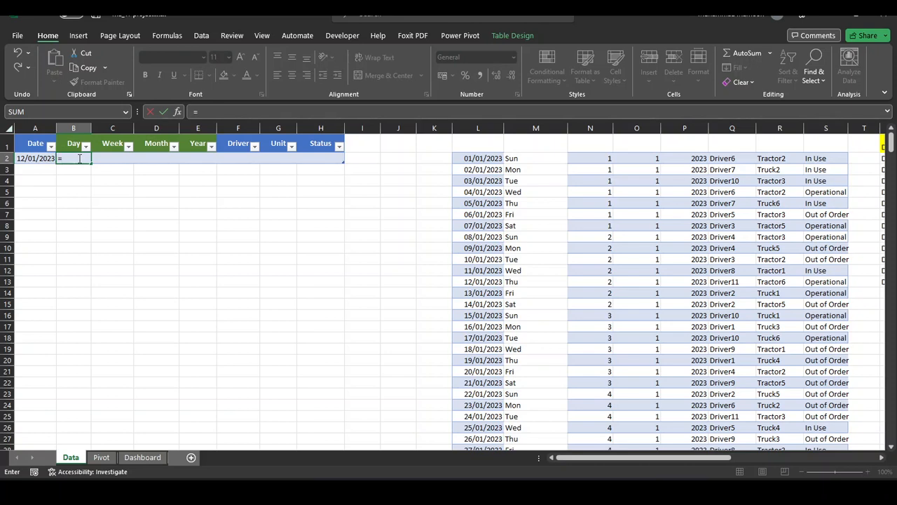
pyautogui.write('Index')
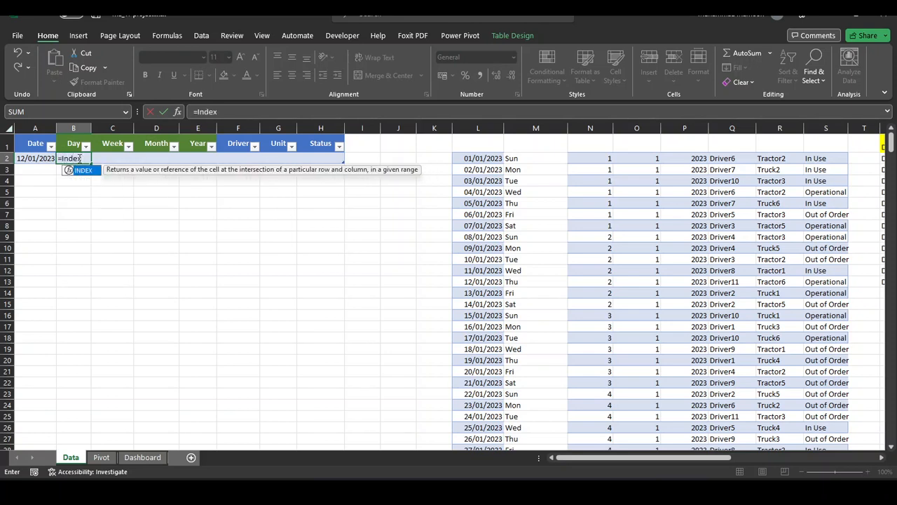
pyautogui.doubleClick(83, 171)
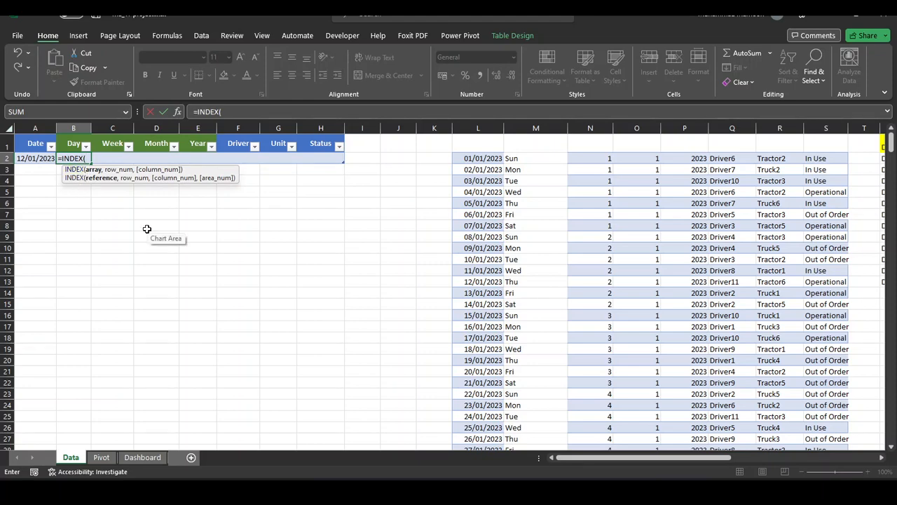
pyautogui.hscroll(6, 146, 228)
pyautogui.hscroll(-5, 146, 229)
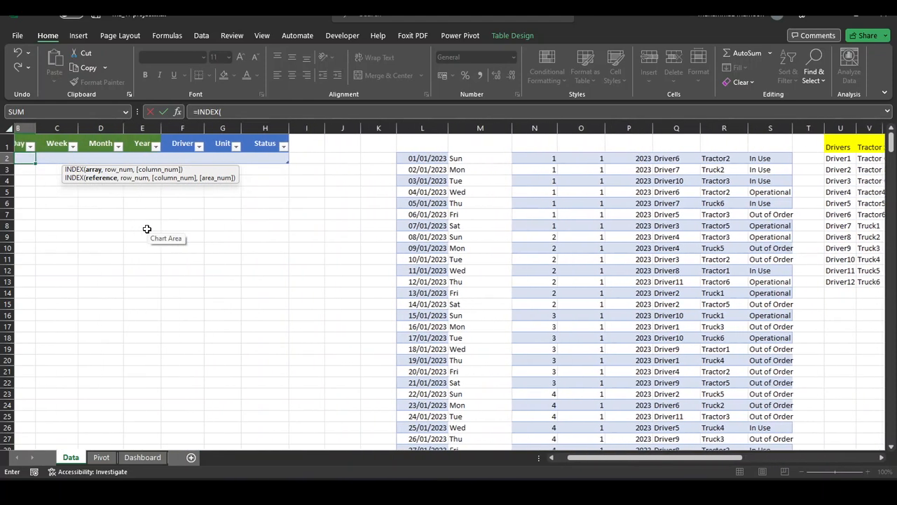
pyautogui.hscroll(5, 147, 229)
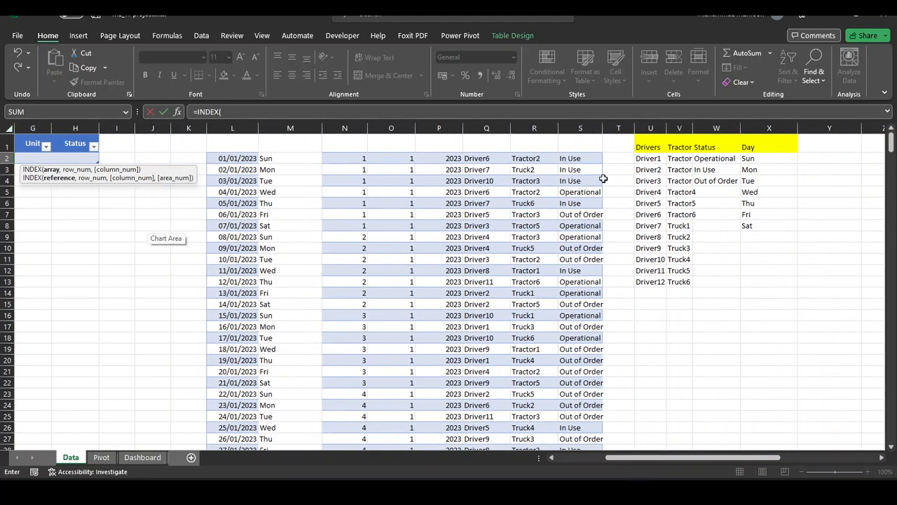
pyautogui.moveTo(762, 159); pyautogui.dragTo(766, 225)
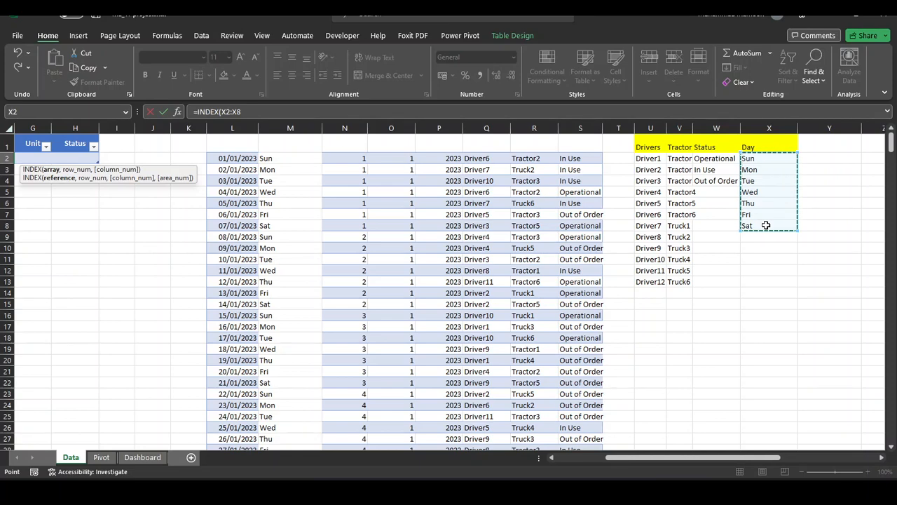
pyautogui.press('F4')
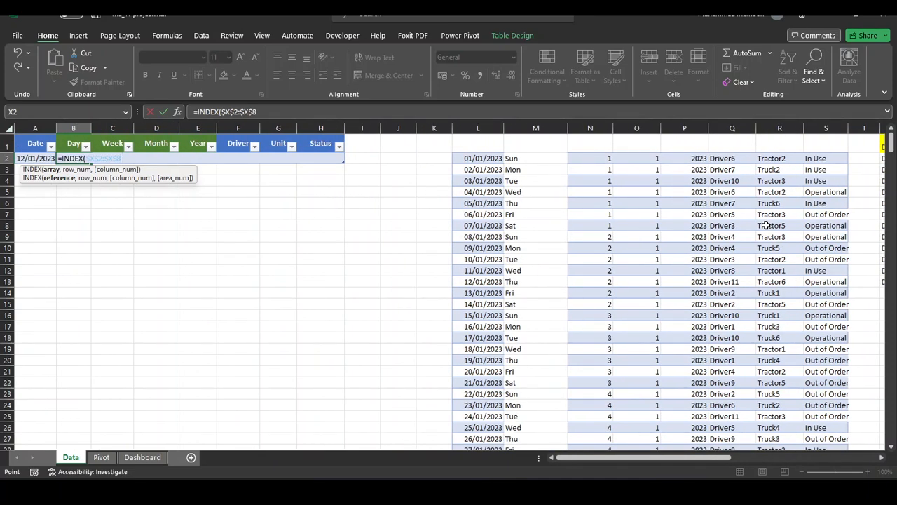
pyautogui.write(',')
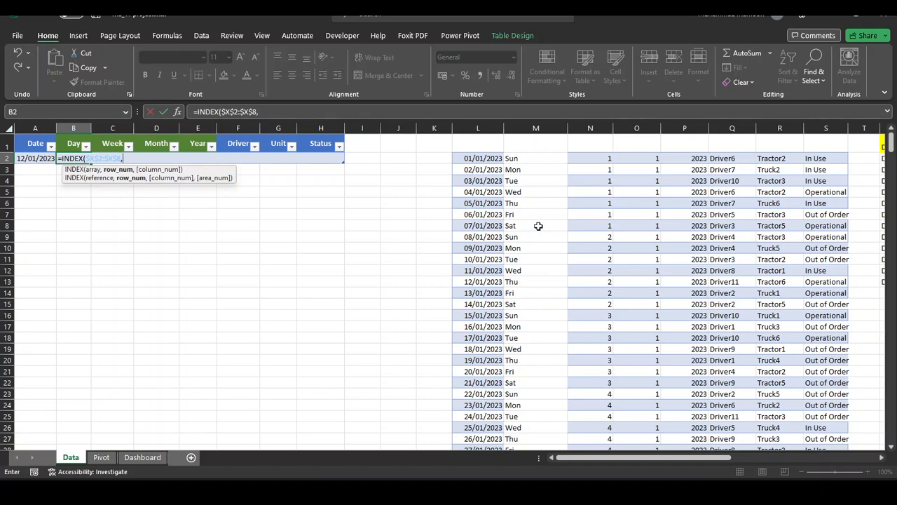
pyautogui.write('week')
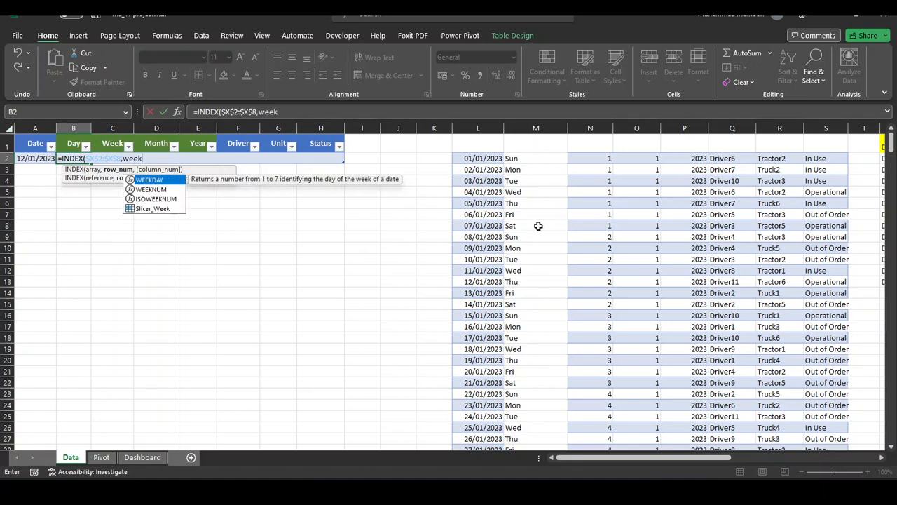
pyautogui.doubleClick(150, 180)
pyautogui.click(40, 159)
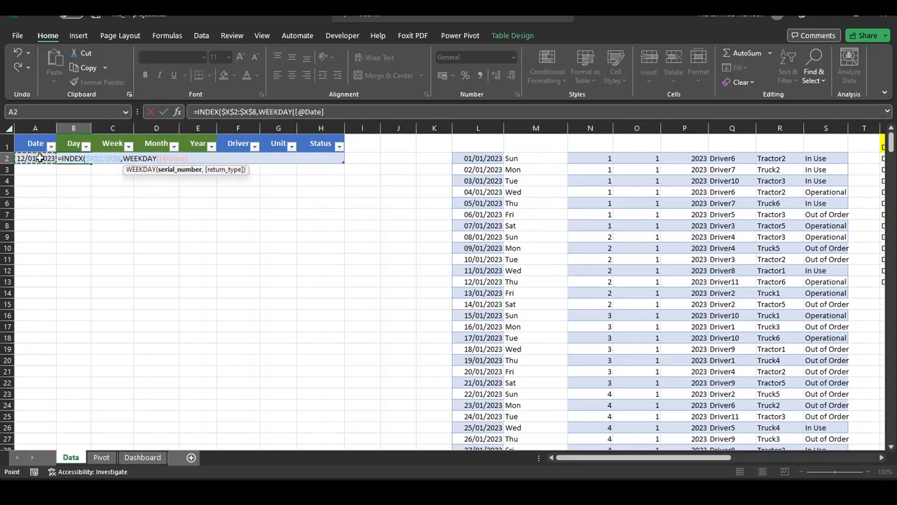
pyautogui.write(')')
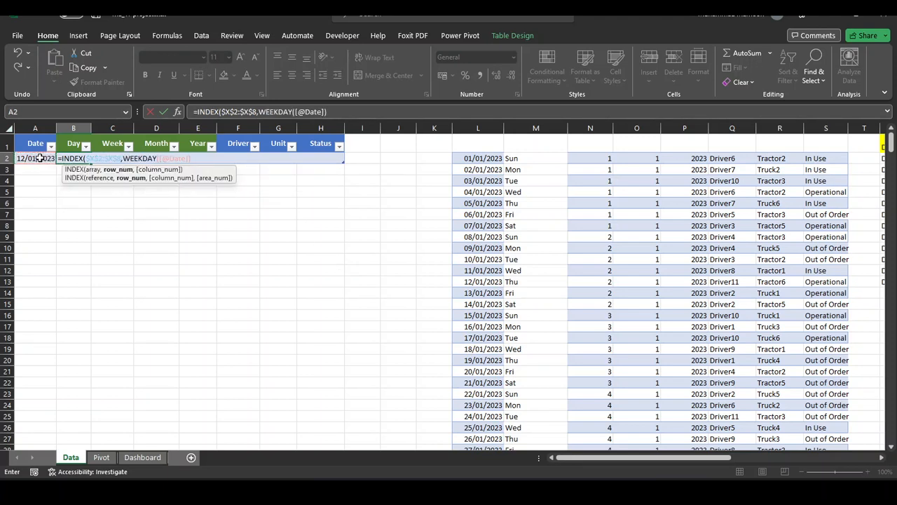
pyautogui.press('Return')
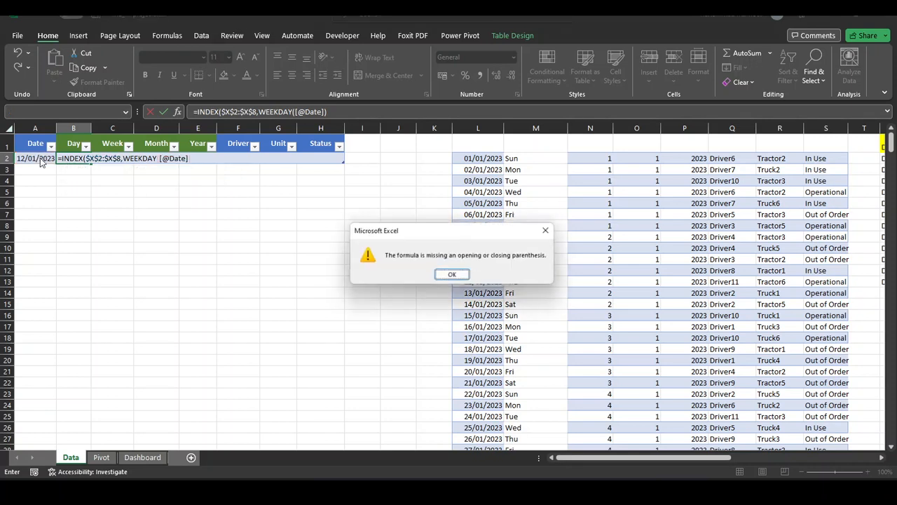
pyautogui.click(459, 278)
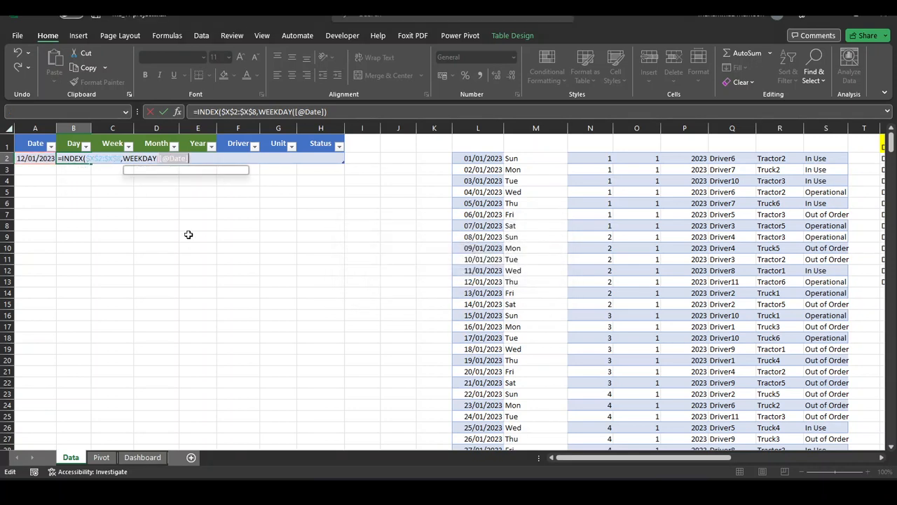
pyautogui.click(206, 161)
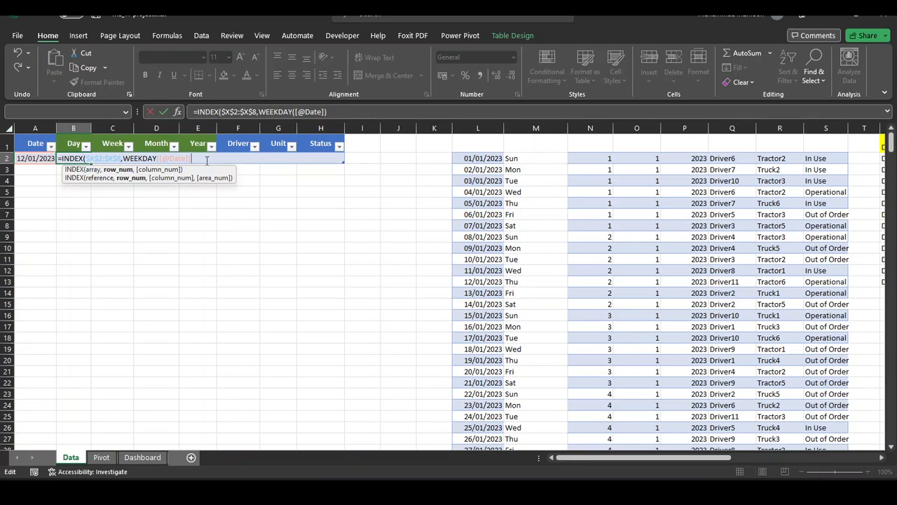
pyautogui.press('Return')
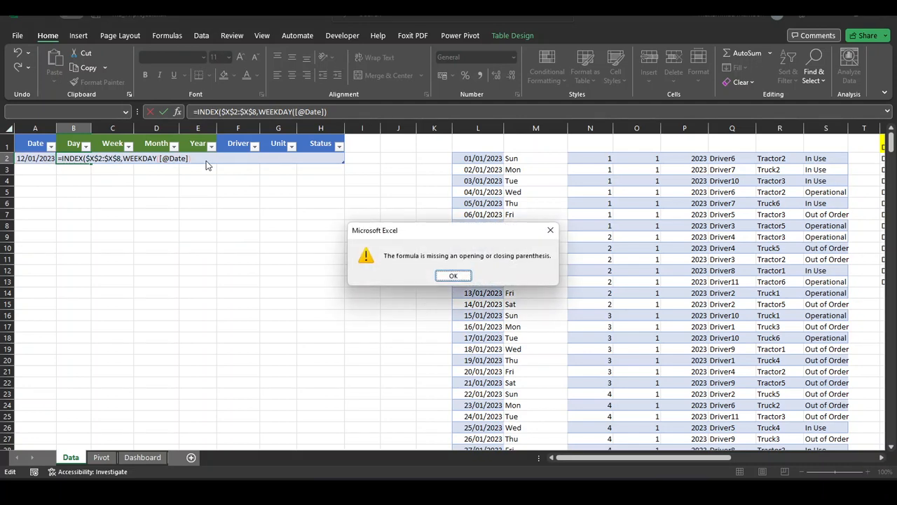
pyautogui.press('Return')
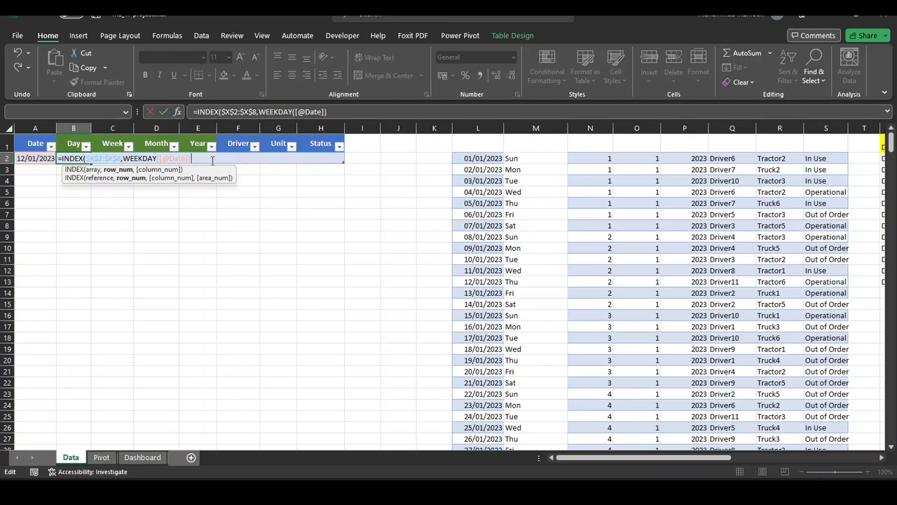
pyautogui.write(')')
pyautogui.press('Return')
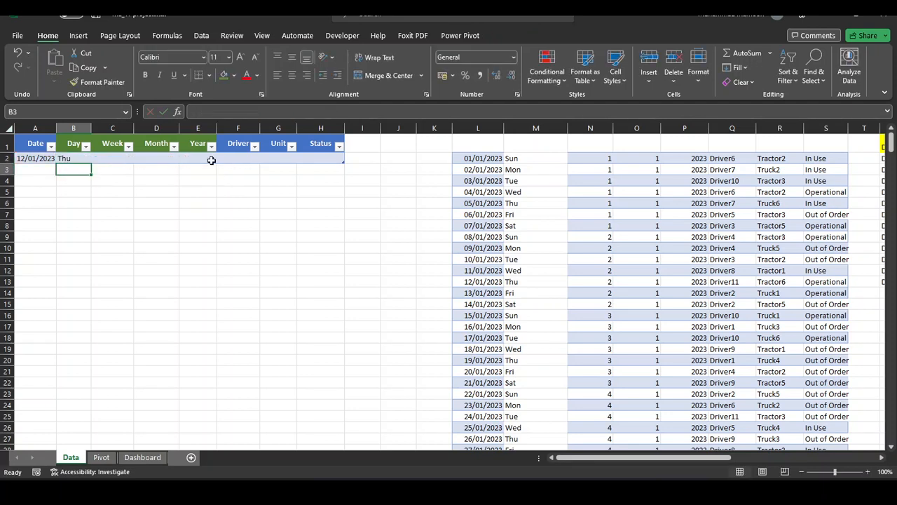
pyautogui.click(109, 160)
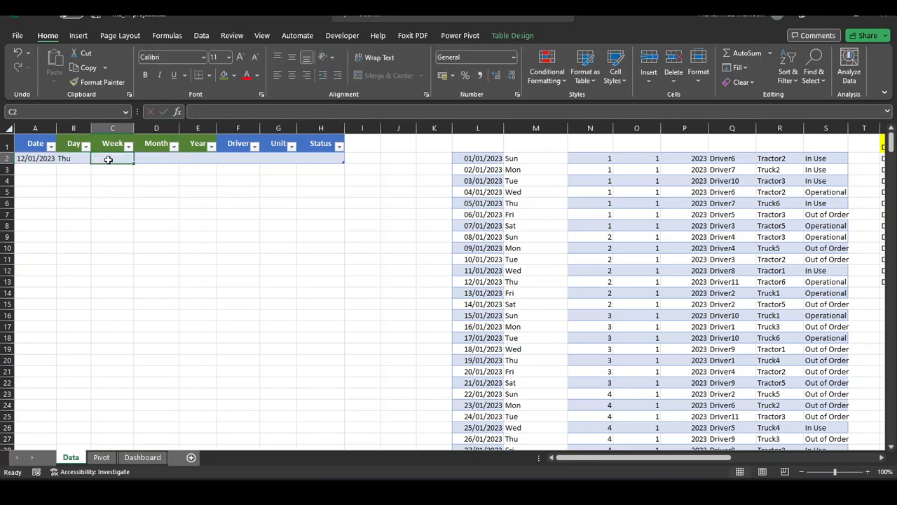
pyautogui.write('=wee')
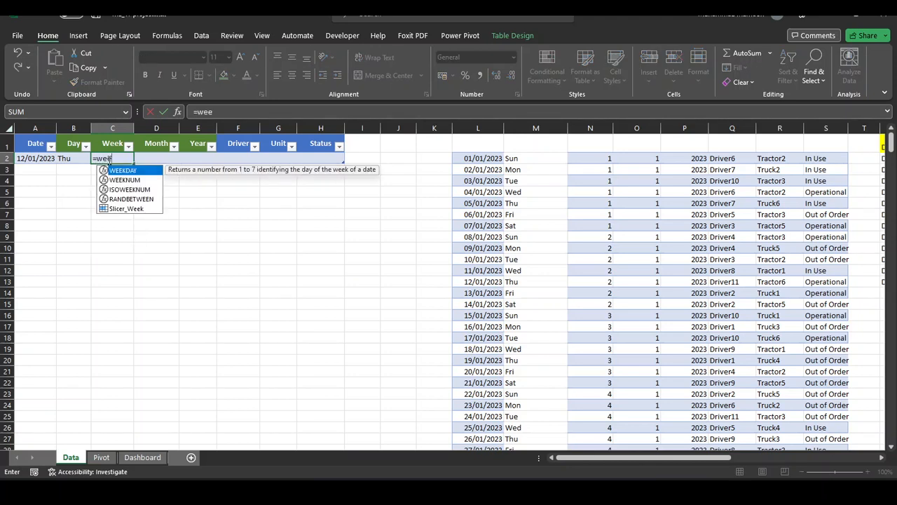
pyautogui.doubleClick(119, 179)
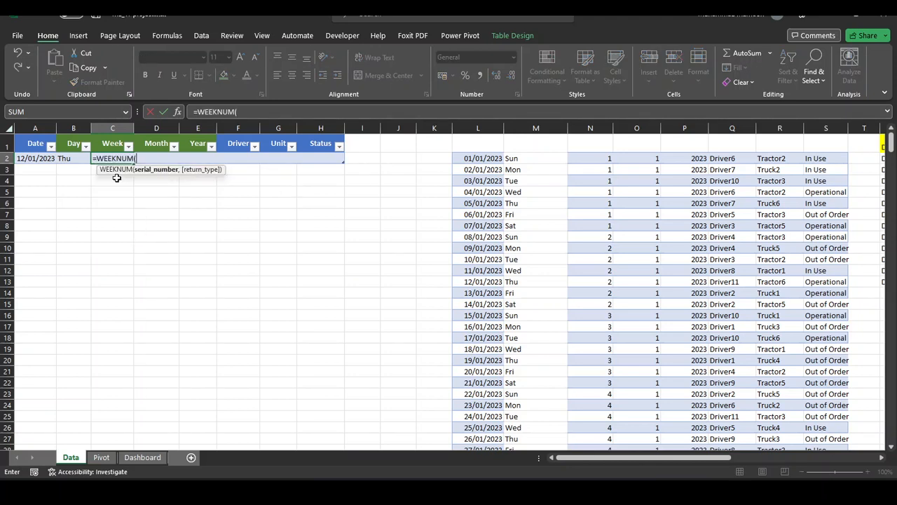
pyautogui.click(48, 161)
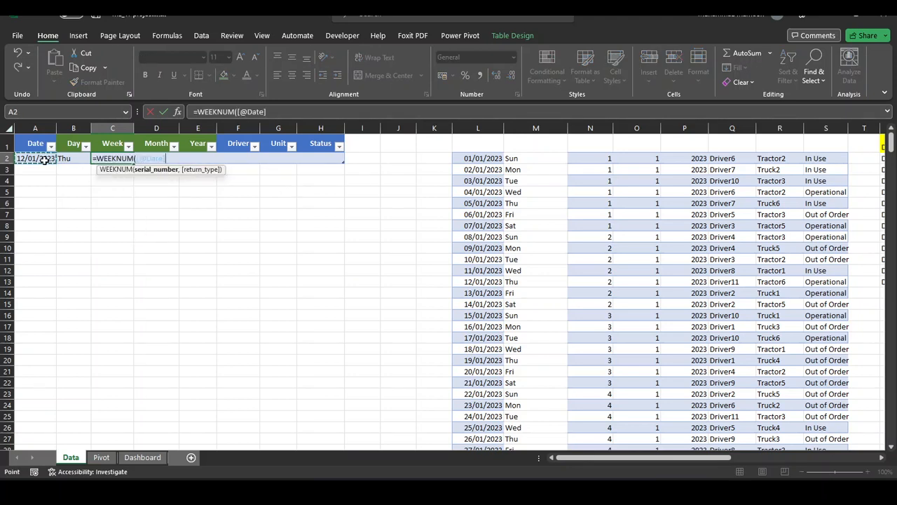
pyautogui.press('Return')
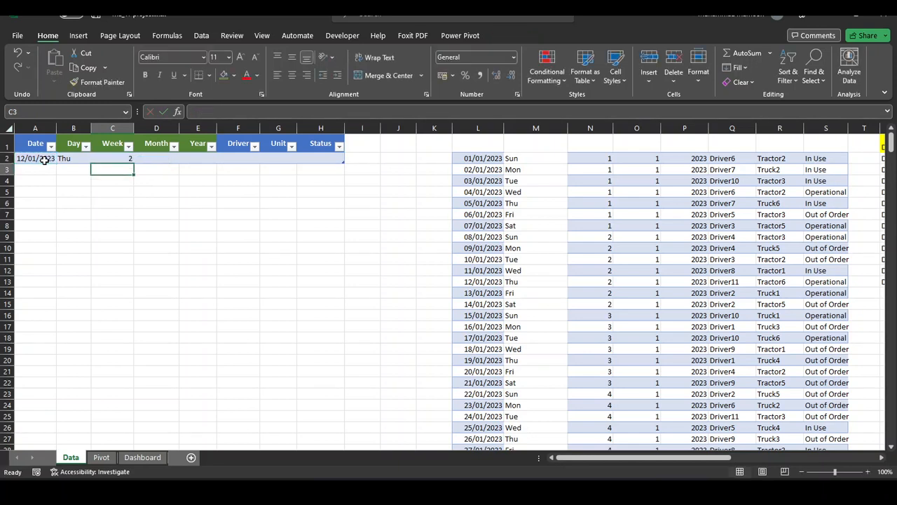
pyautogui.click(200, 159)
pyautogui.click(161, 157)
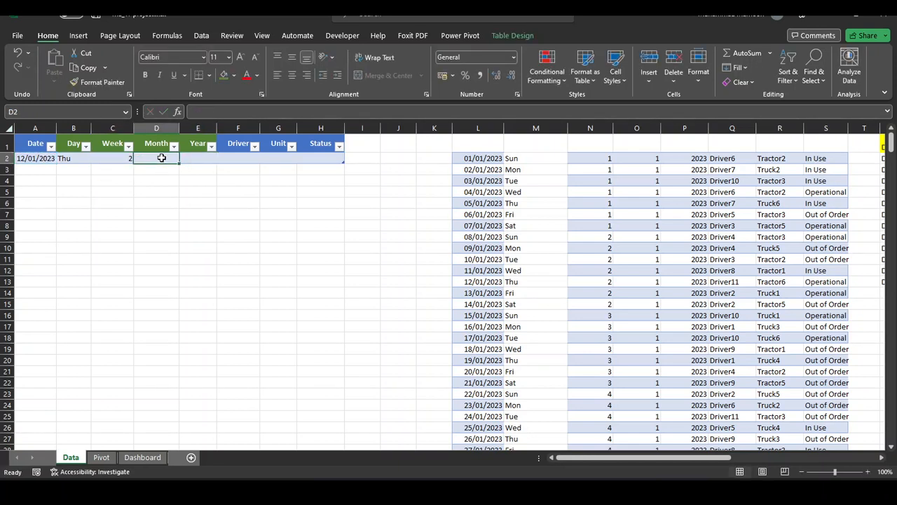
pyautogui.write('=mon')
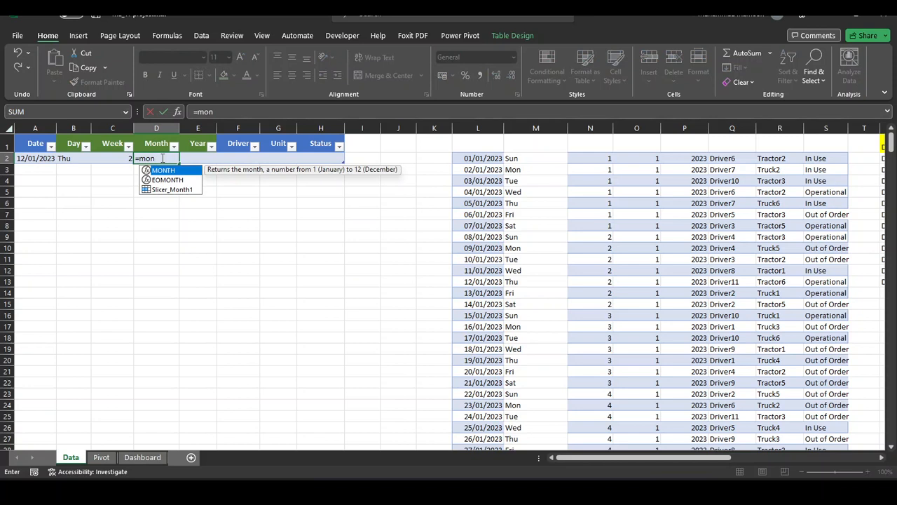
pyautogui.doubleClick(161, 170)
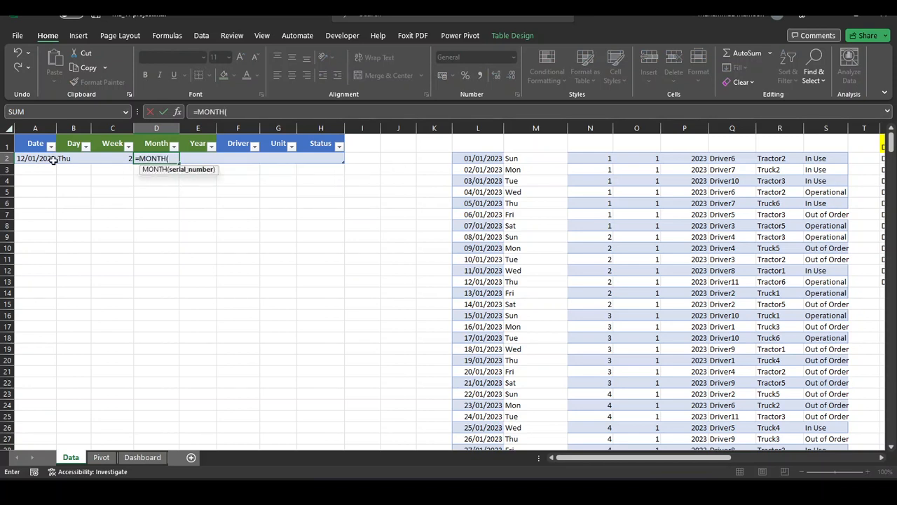
pyautogui.click(53, 159)
pyautogui.write(')')
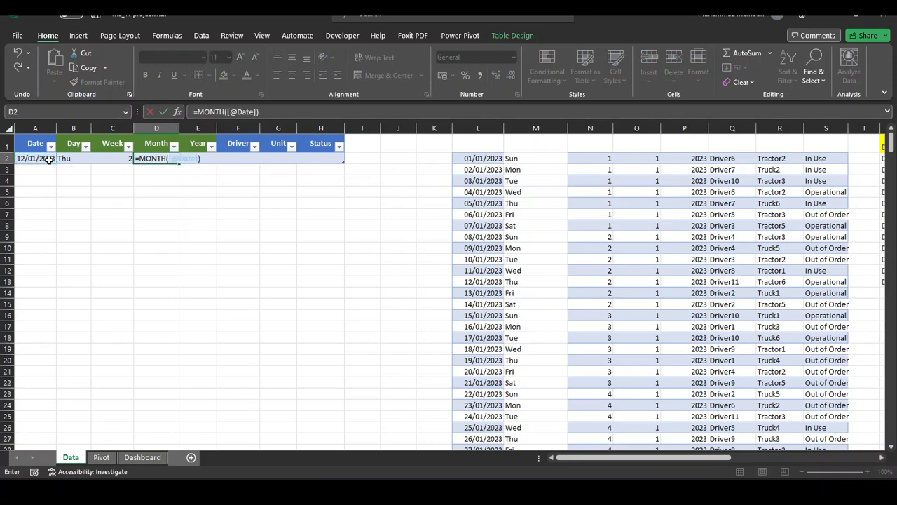
pyautogui.press('Return')
pyautogui.click(204, 159)
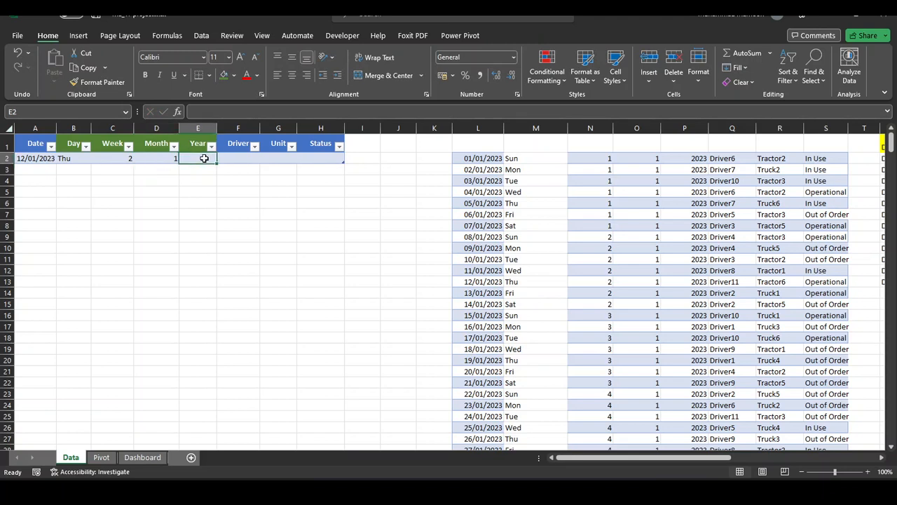
pyautogui.write('=y')
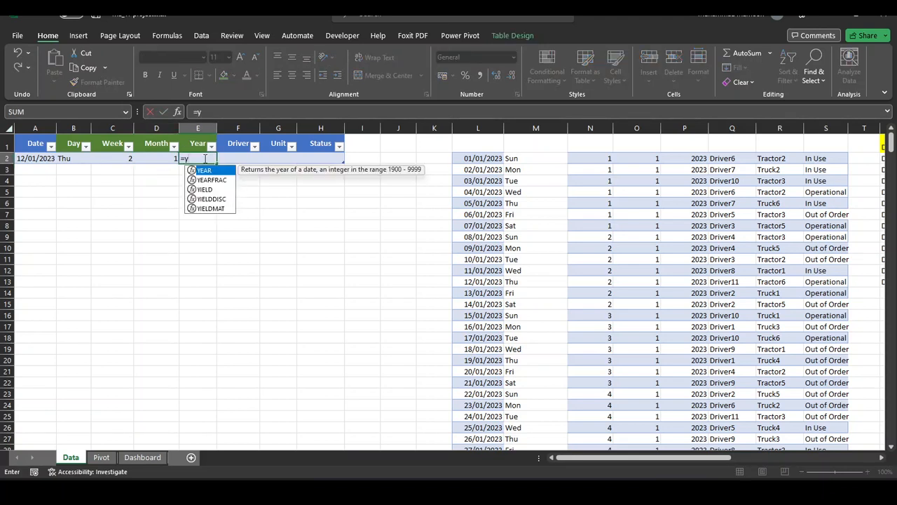
pyautogui.write('ear')
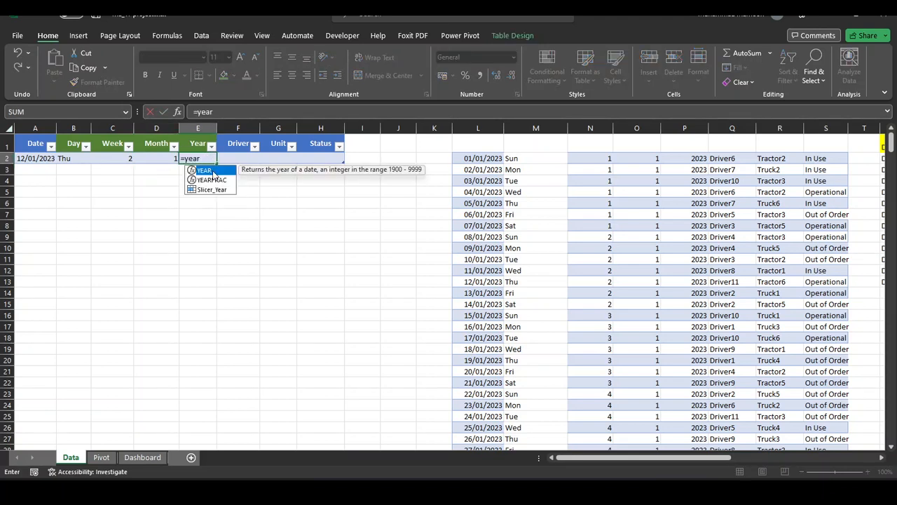
pyautogui.doubleClick(207, 171)
pyautogui.click(44, 159)
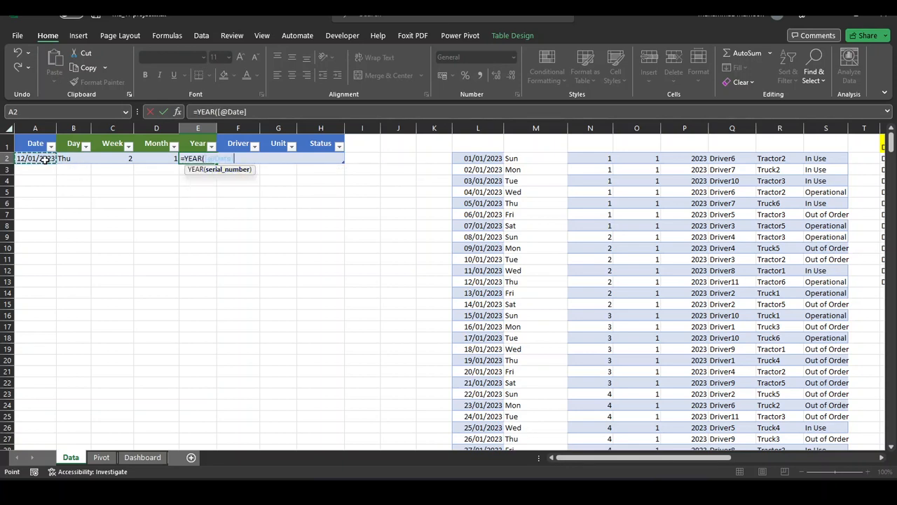
pyautogui.press('Return')
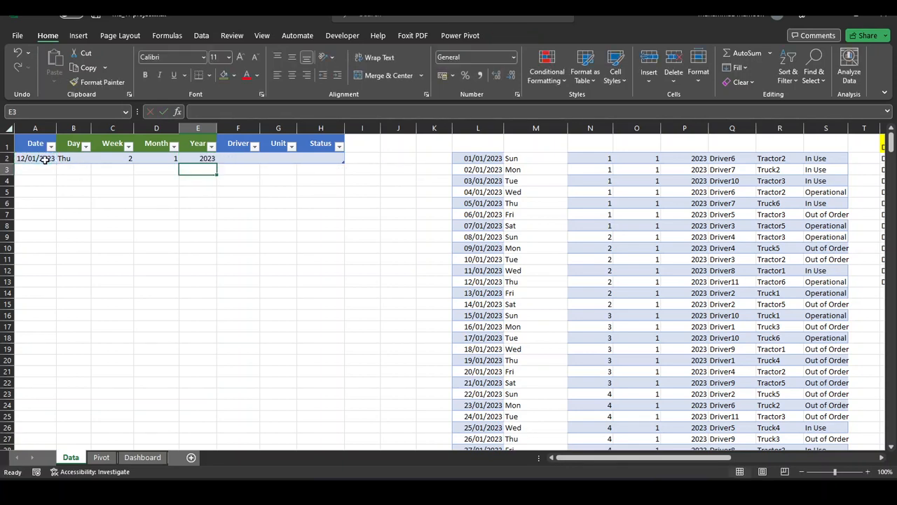
# Step: Fill in the driver's first name in F2 and the unit MercTruck in G2
pyautogui.press('Up')
pyautogui.press('Right')
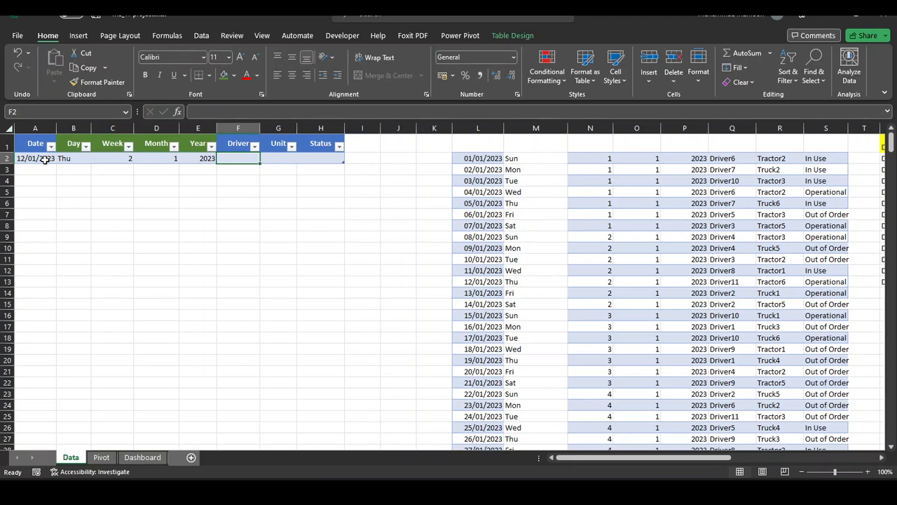
pyautogui.write('Sam')
pyautogui.press('Tab')
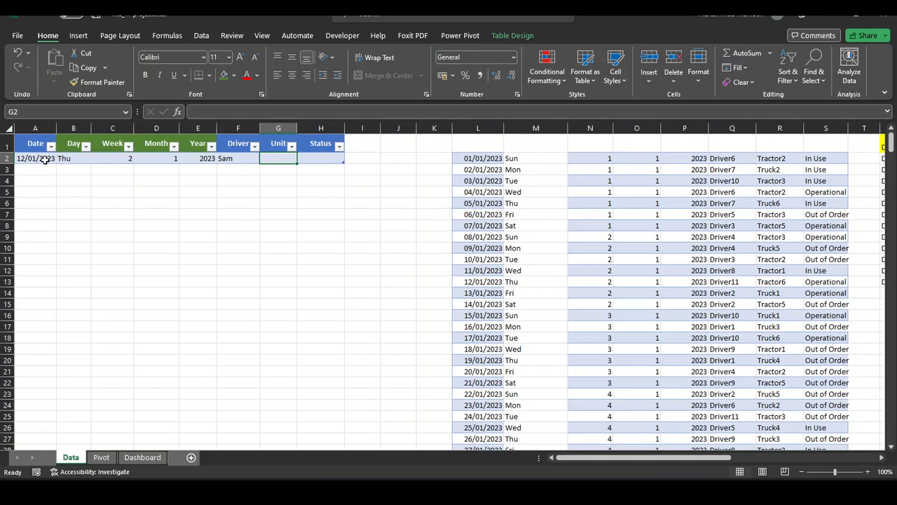
pyautogui.write('Mer')
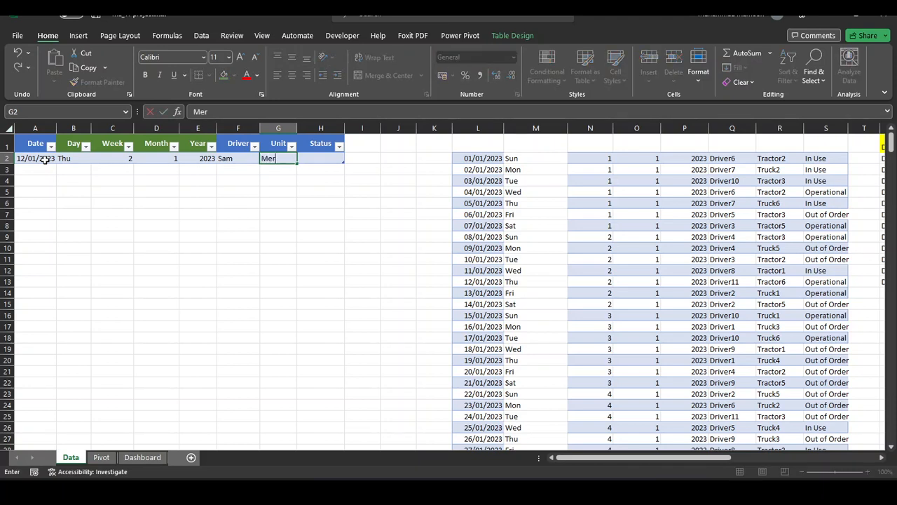
pyautogui.write('cTruck')
pyautogui.press('Tab')
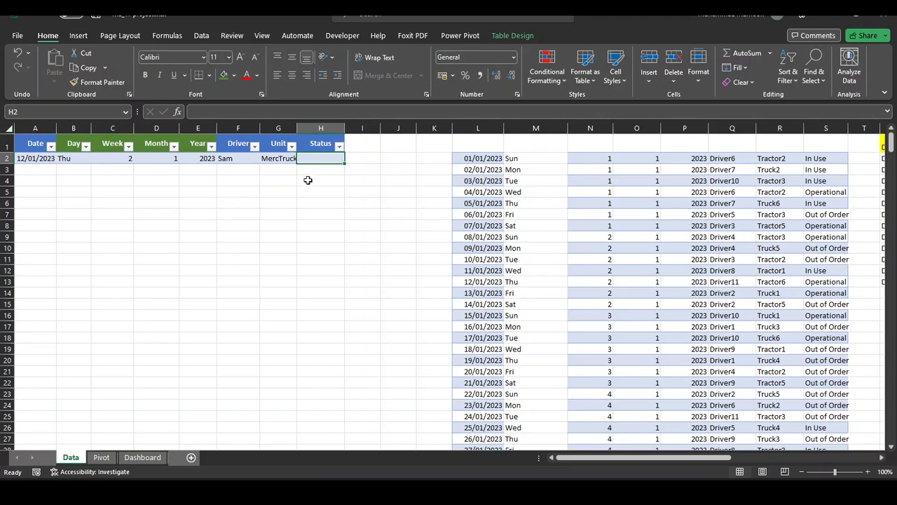
# Step: Set the Status cell H2 of the first record to In Use
pyautogui.write('I')
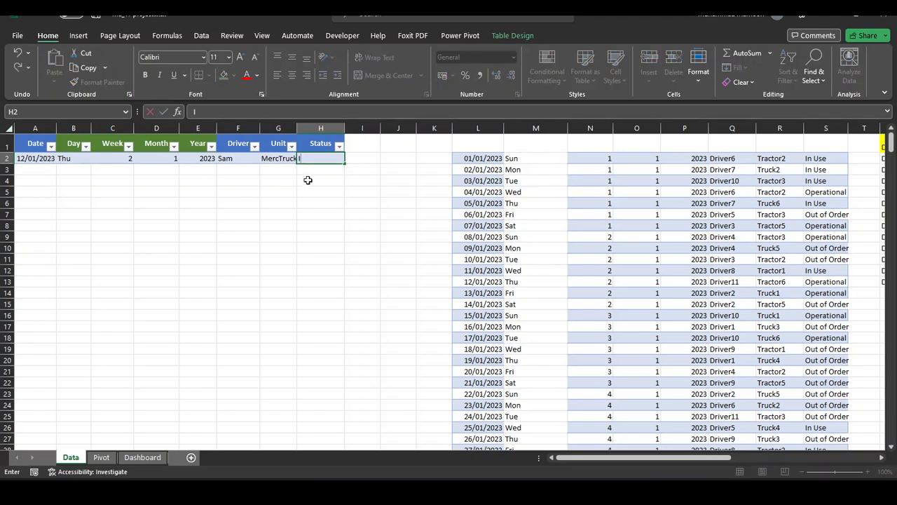
pyautogui.click(329, 227)
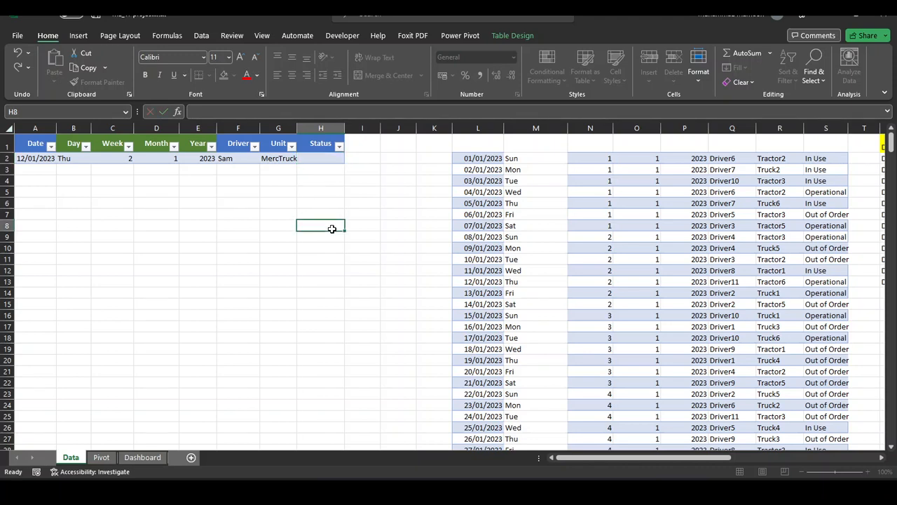
pyautogui.click(325, 156)
pyautogui.write('In')
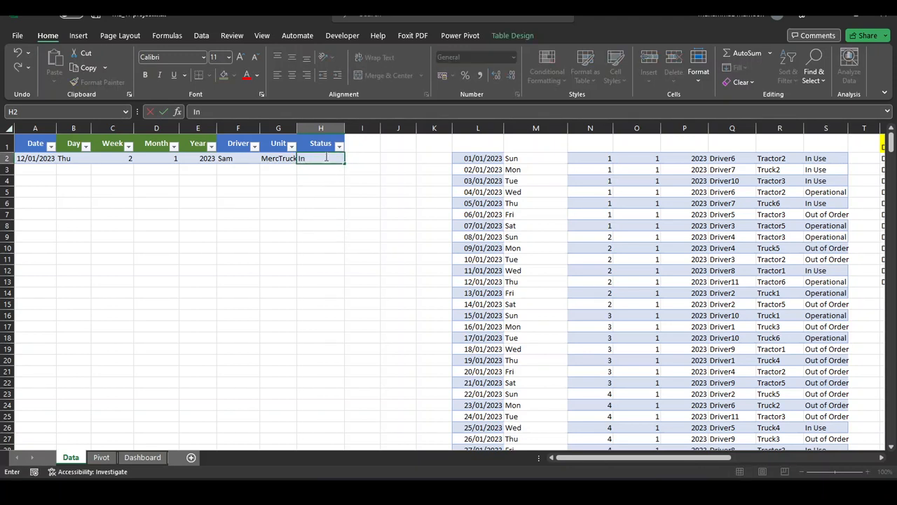
pyautogui.write(' us')
pyautogui.write(' Use')
pyautogui.press('Return')
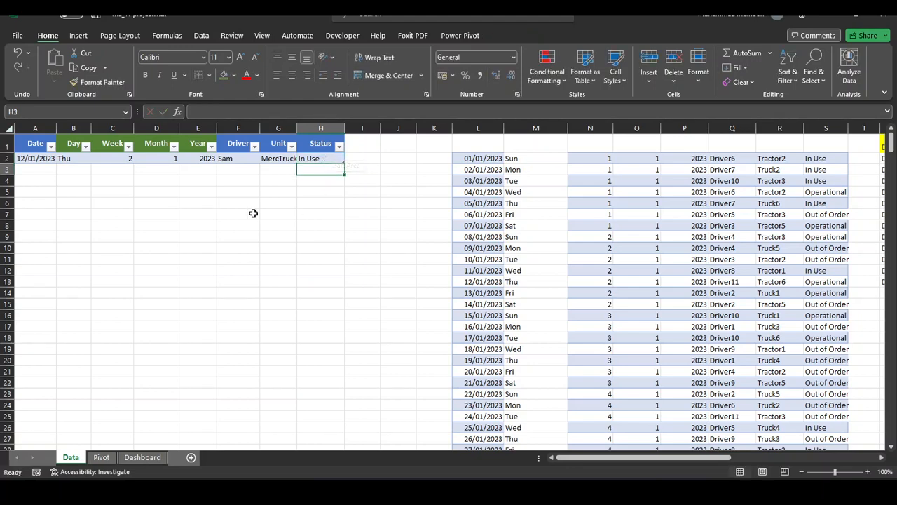
# Step: Refresh all the workbook's data and review the updated Pivot and Dashboard sheets
pyautogui.click(248, 212)
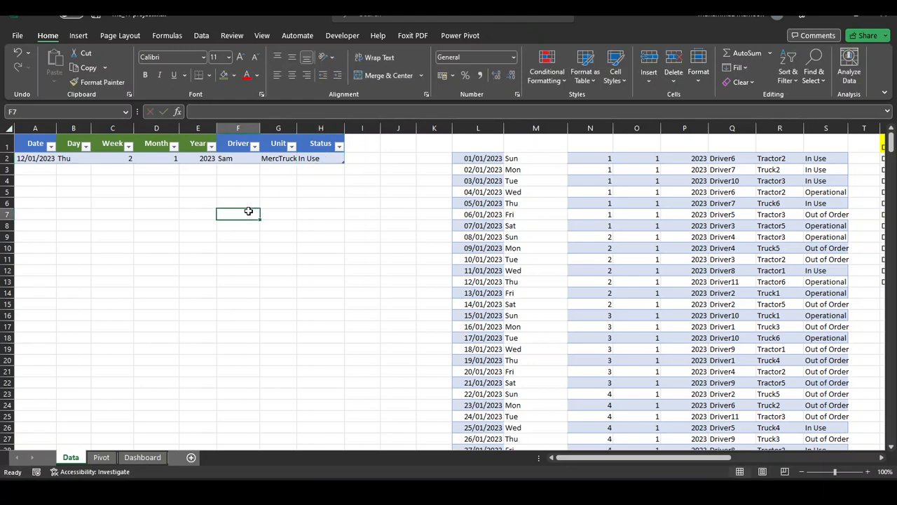
pyautogui.click(202, 35)
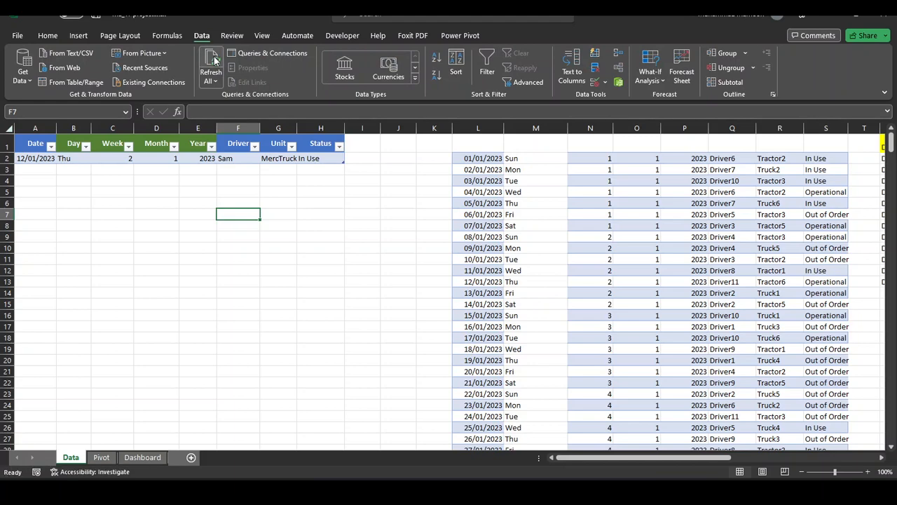
pyautogui.click(102, 457)
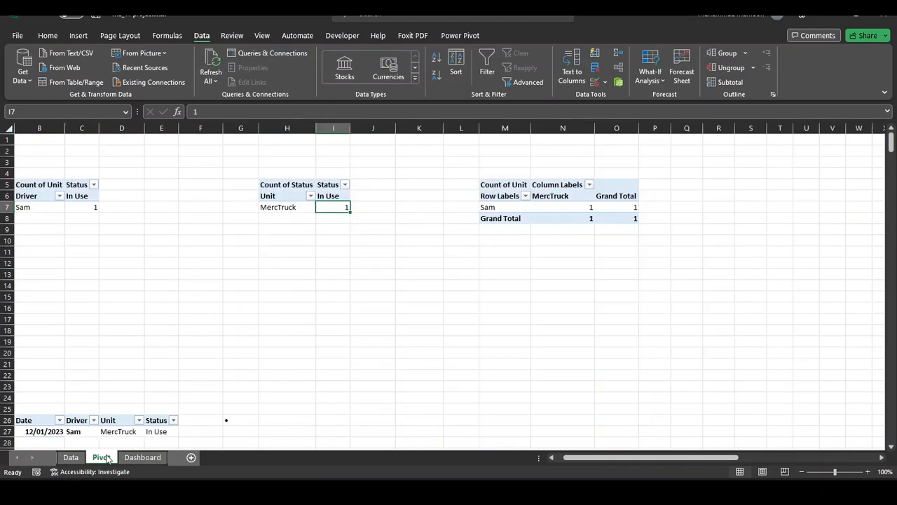
pyautogui.click(140, 457)
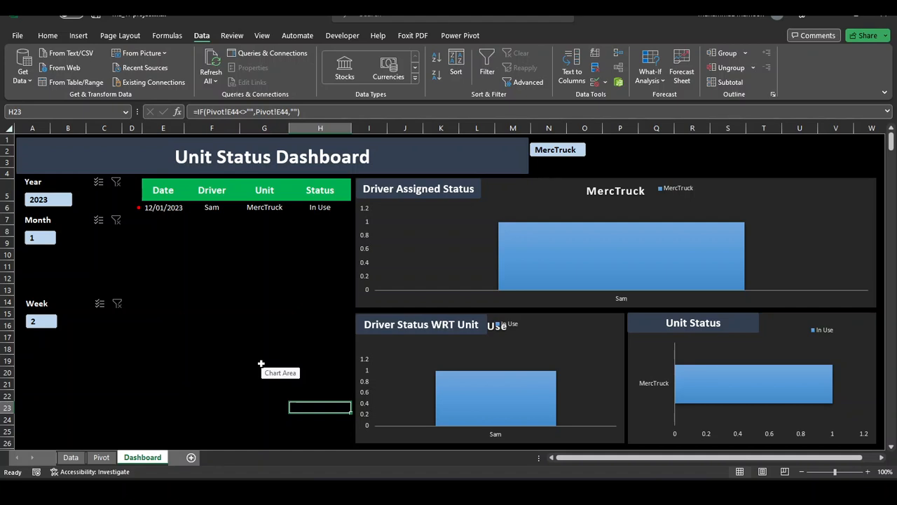
# Step: Delete the overlapping chart title of the Driver Status WRT Unit chart and place its In Use legend just beside the heading
pyautogui.click(497, 332)
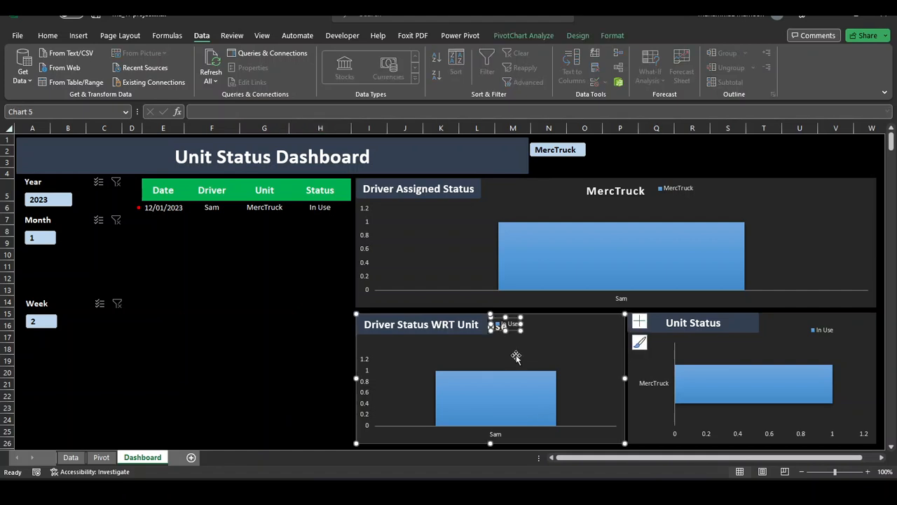
pyautogui.click(511, 327)
pyautogui.moveTo(510, 326); pyautogui.dragTo(571, 315)
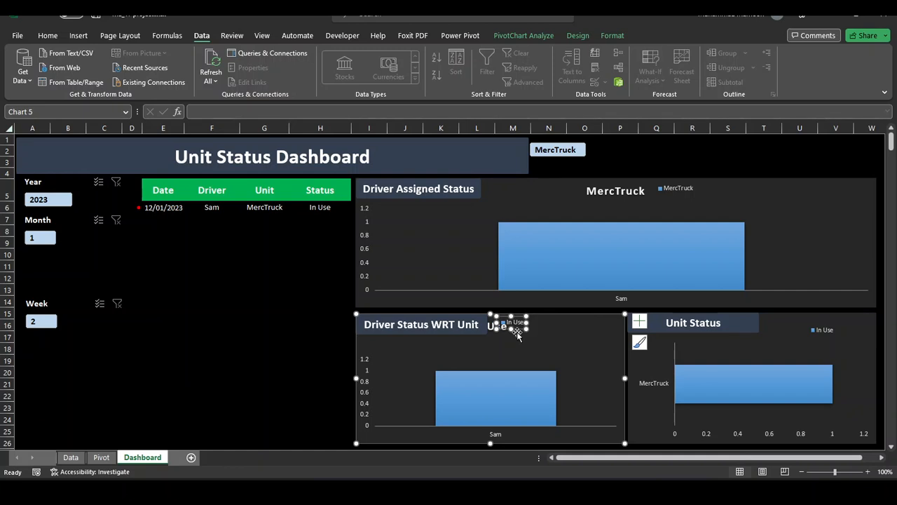
pyautogui.moveTo(517, 329); pyautogui.dragTo(572, 330)
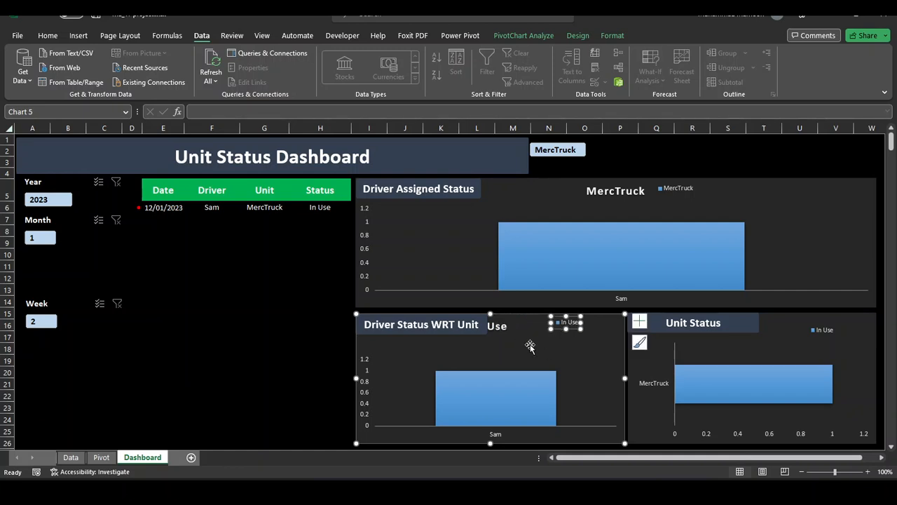
pyautogui.click(504, 332)
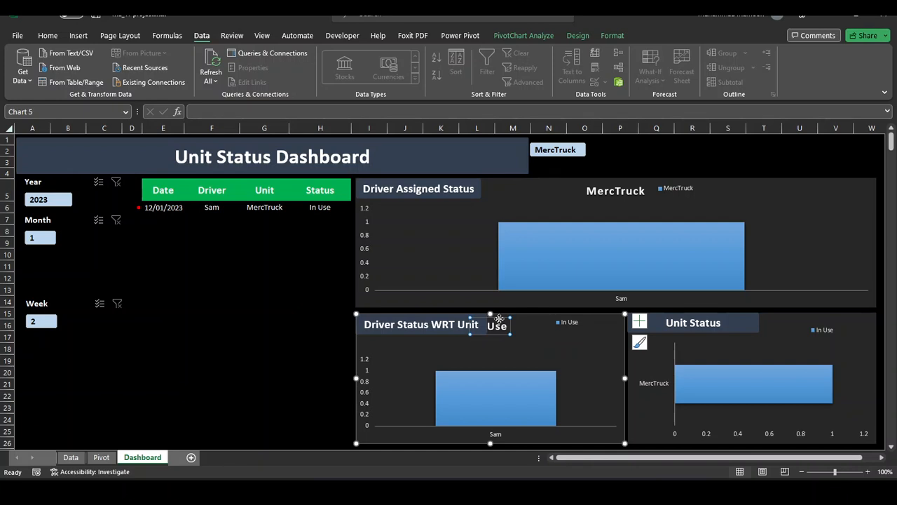
pyautogui.press('Delete')
pyautogui.click(569, 324)
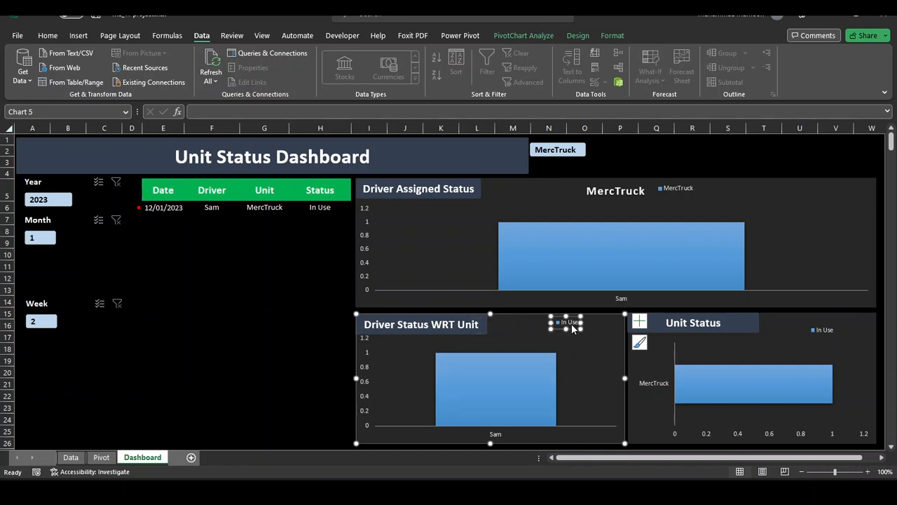
pyautogui.moveTo(560, 327); pyautogui.dragTo(505, 328)
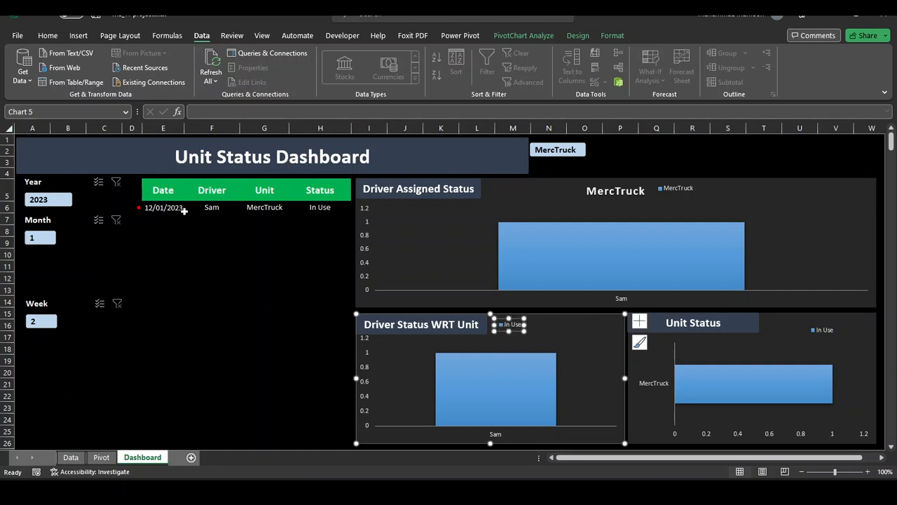
# Step: Start a second record in row 3 of the Data sheet's table with the date 12/1/2023
pyautogui.click(78, 459)
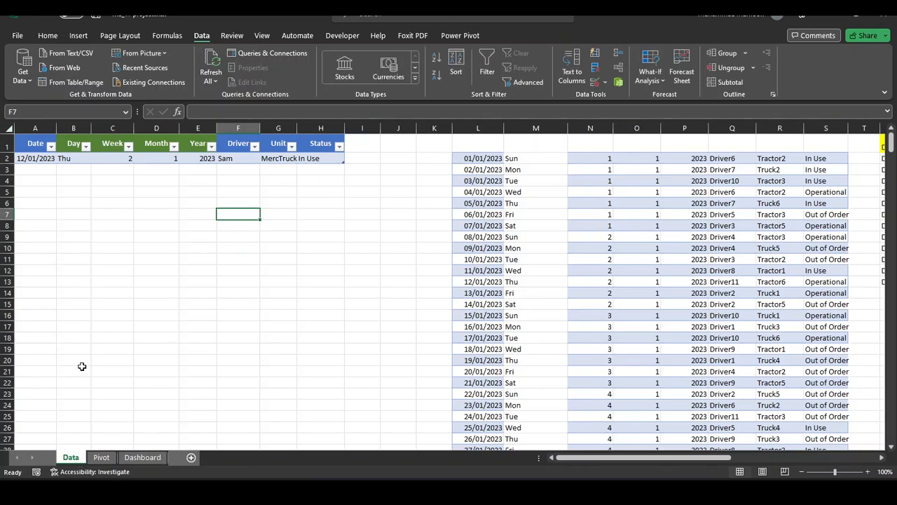
pyautogui.click(42, 168)
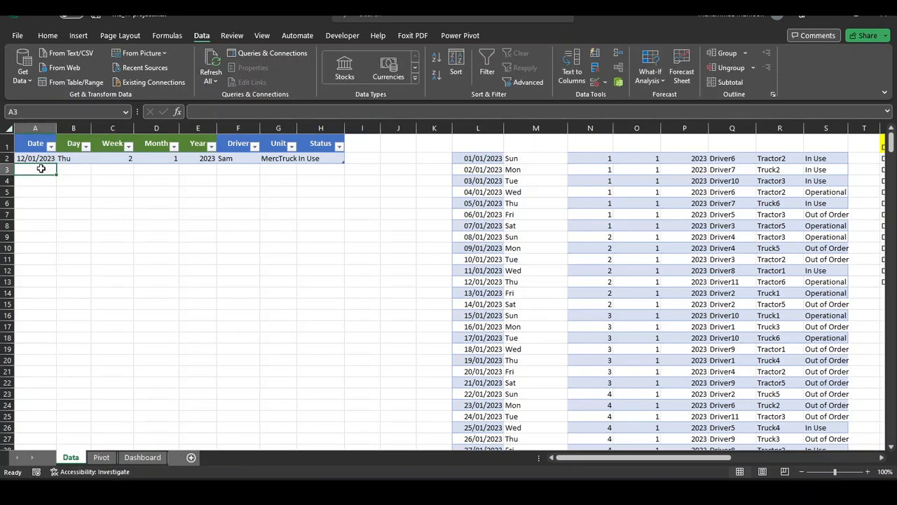
pyautogui.write('12/1/2023')
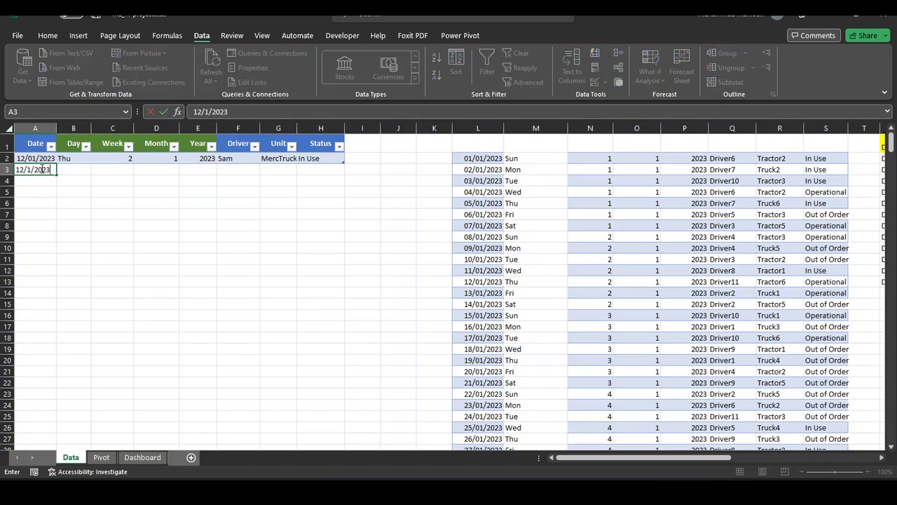
pyautogui.press('Return')
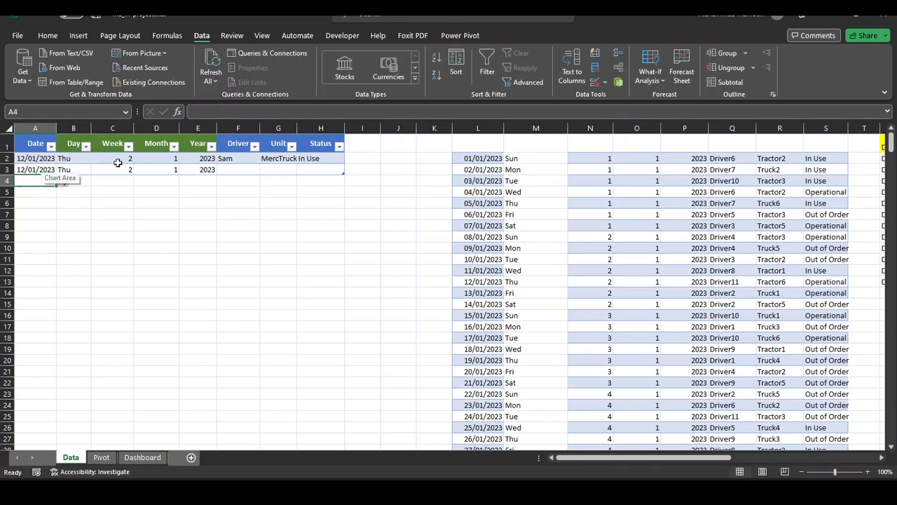
# Step: Complete the second record in row 3 with the driver's first name, the unit Truck2 and the status Operational
pyautogui.click(240, 167)
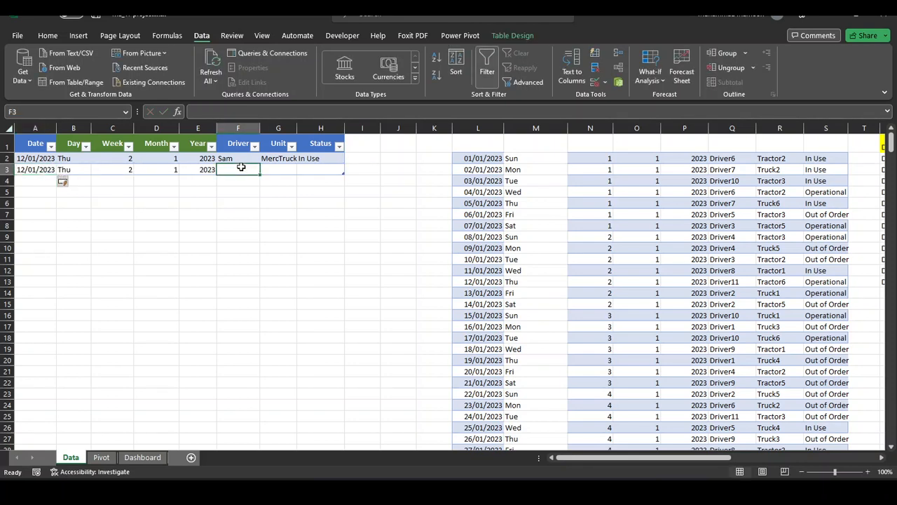
pyautogui.write('Tom')
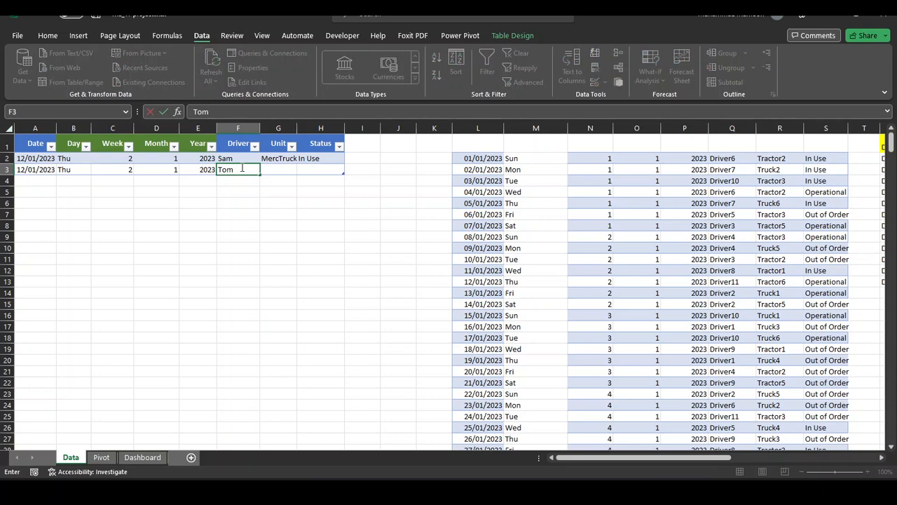
pyautogui.press('Tab')
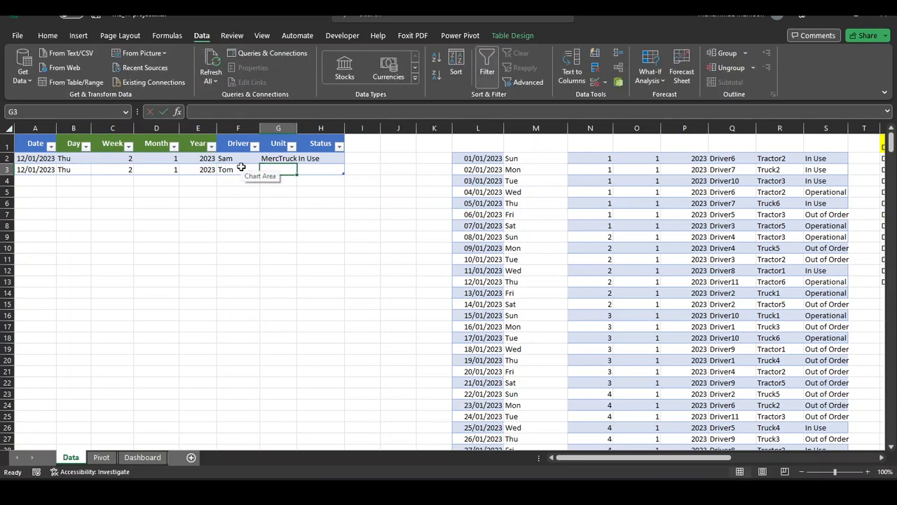
pyautogui.write('Truck2')
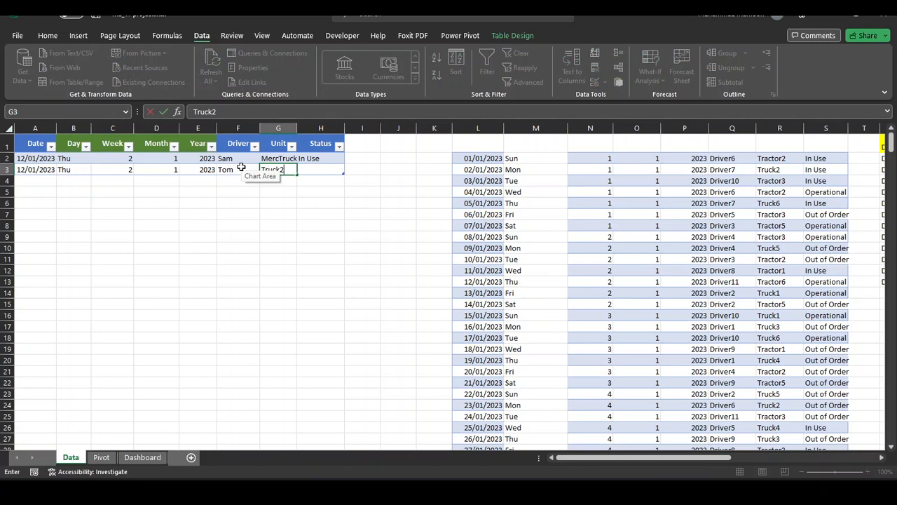
pyautogui.press('Tab')
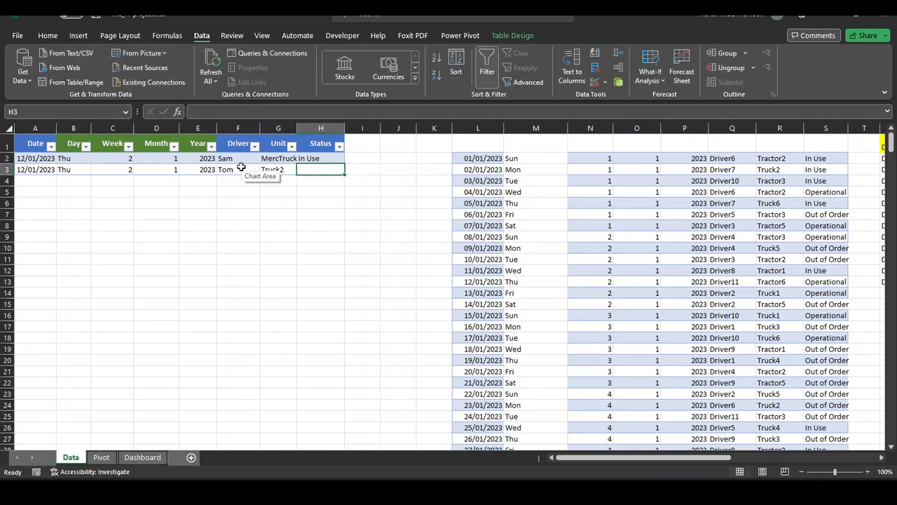
pyautogui.write('Operat')
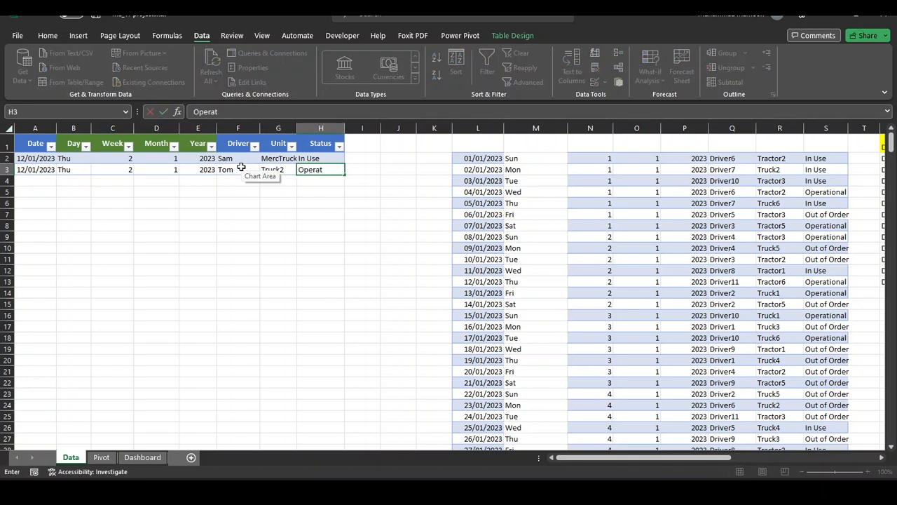
pyautogui.write('ional')
pyautogui.press('Return')
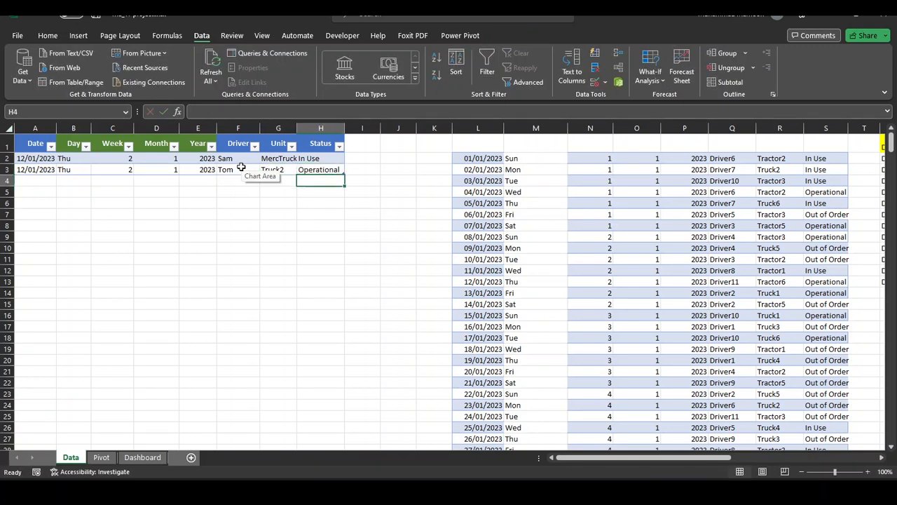
pyautogui.click(241, 203)
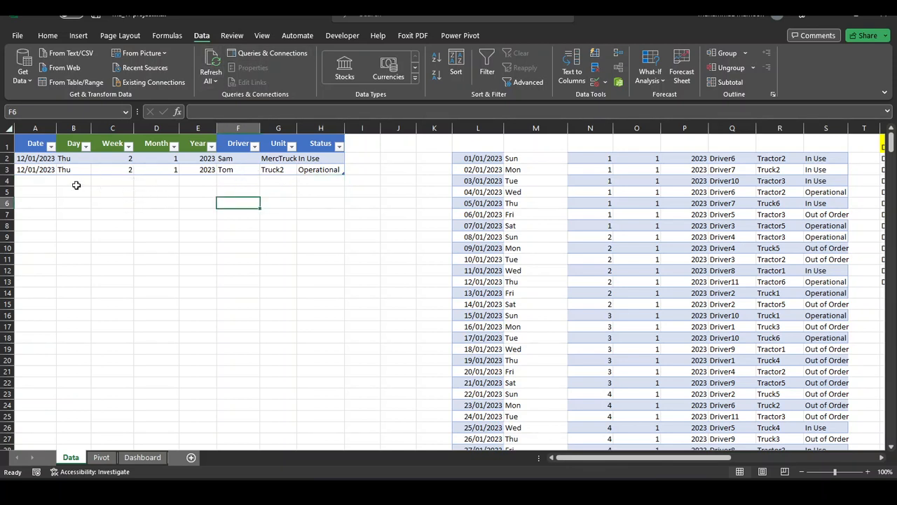
# Step: Refresh the workbook's data and check the Date cells of the record table on the Dashboard sheet
pyautogui.click(39, 170)
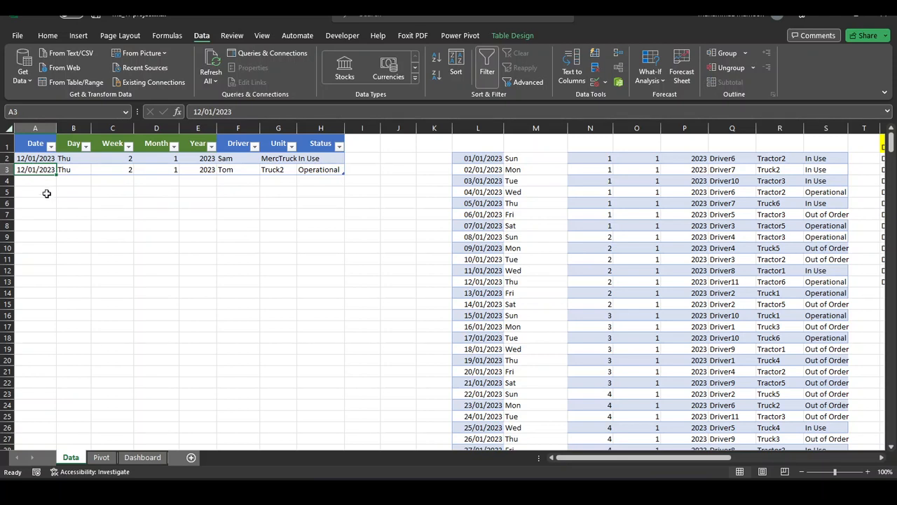
pyautogui.click(45, 192)
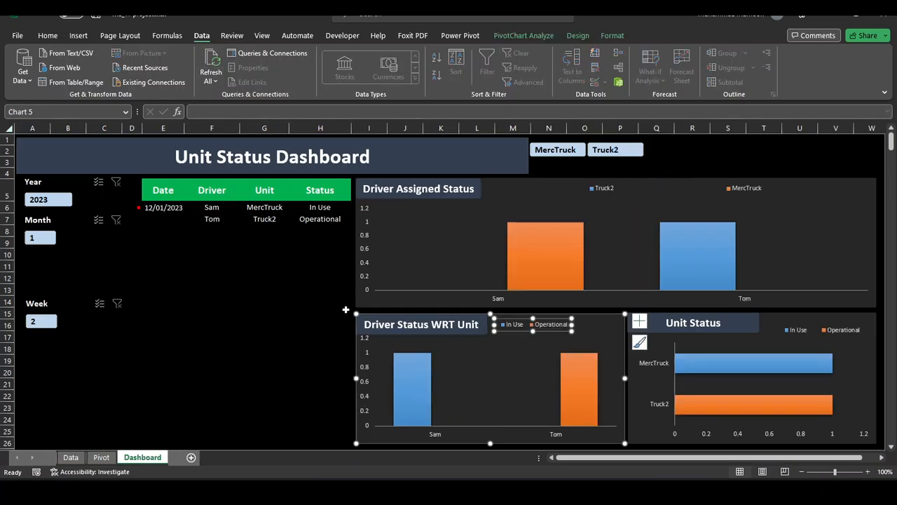
pyautogui.click(305, 364)
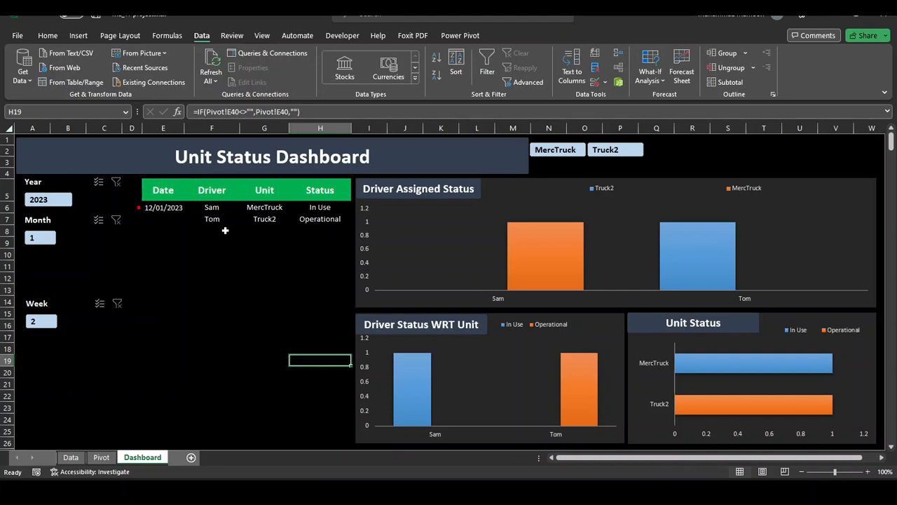
pyautogui.click(175, 217)
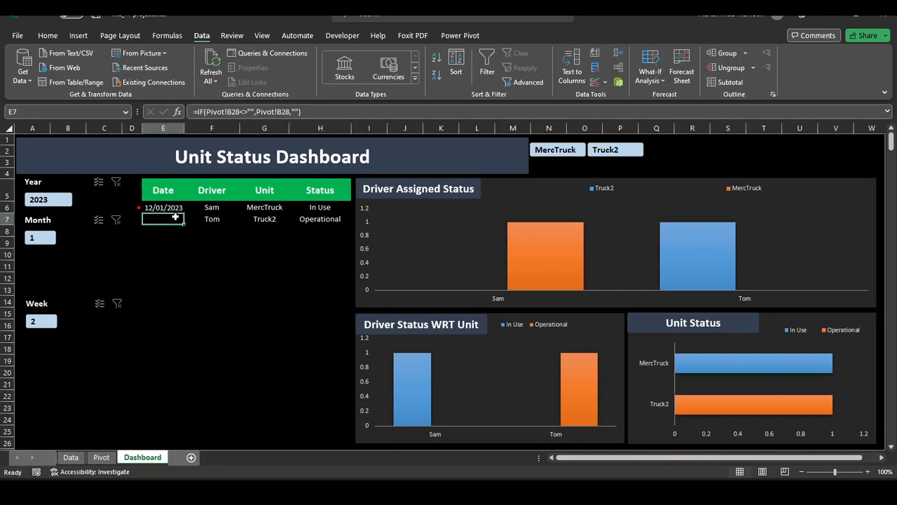
pyautogui.click(192, 244)
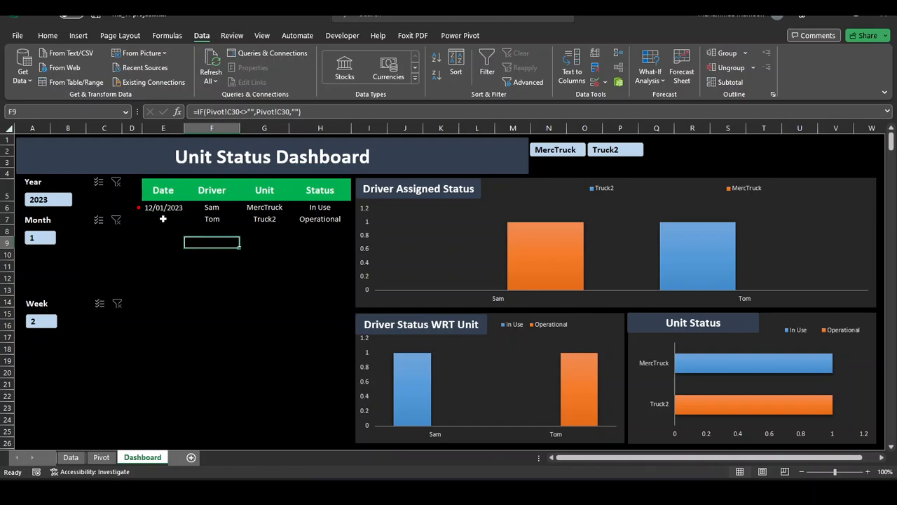
pyautogui.click(160, 210)
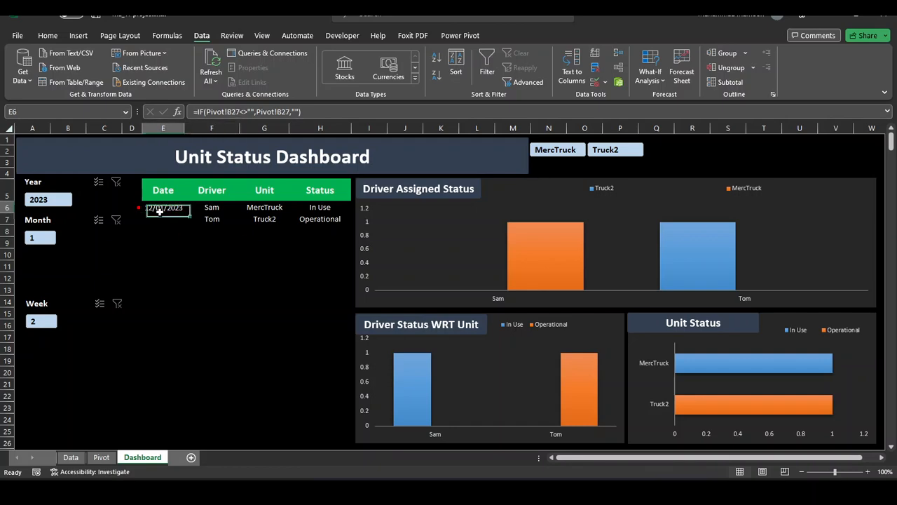
# Step: Set the Date, Driver, Unit and Status PivotTable on the Pivot sheet to repeat all item labels
pyautogui.click(102, 457)
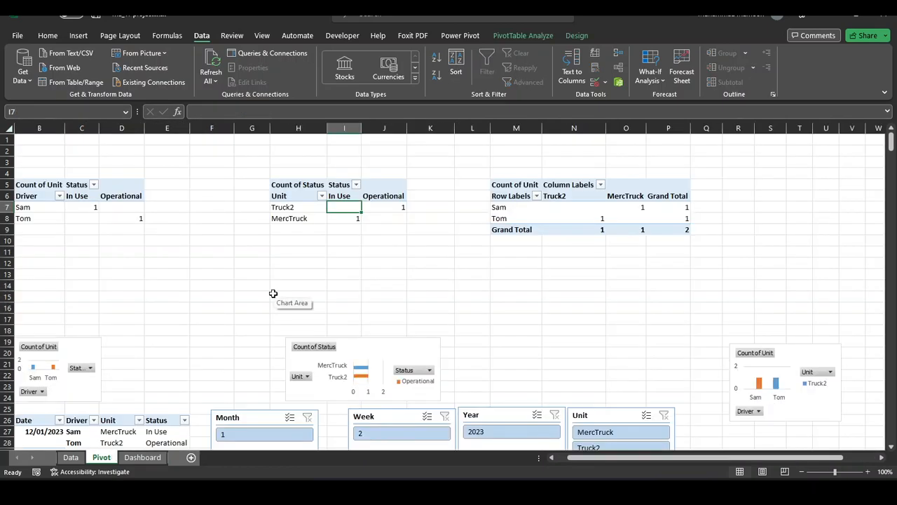
pyautogui.hscroll(-1, 274, 293)
pyautogui.scroll(-6, 274, 293)
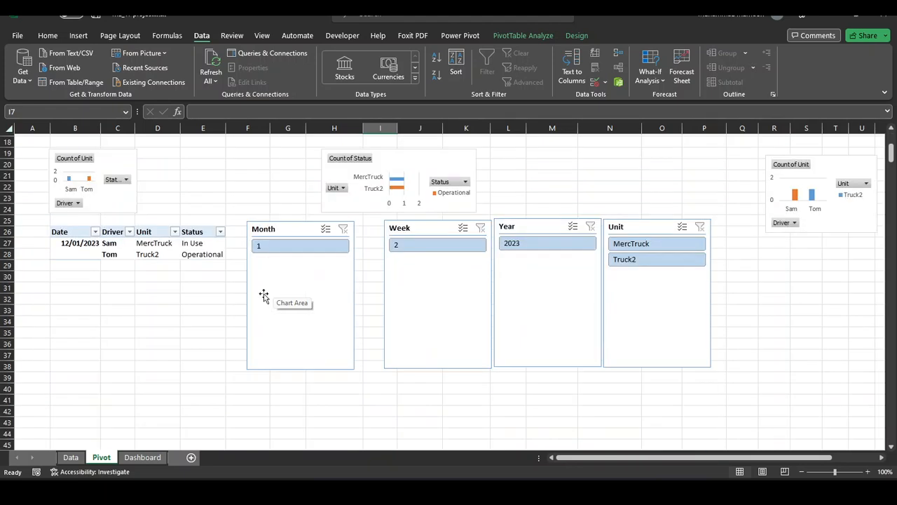
pyautogui.click(87, 253)
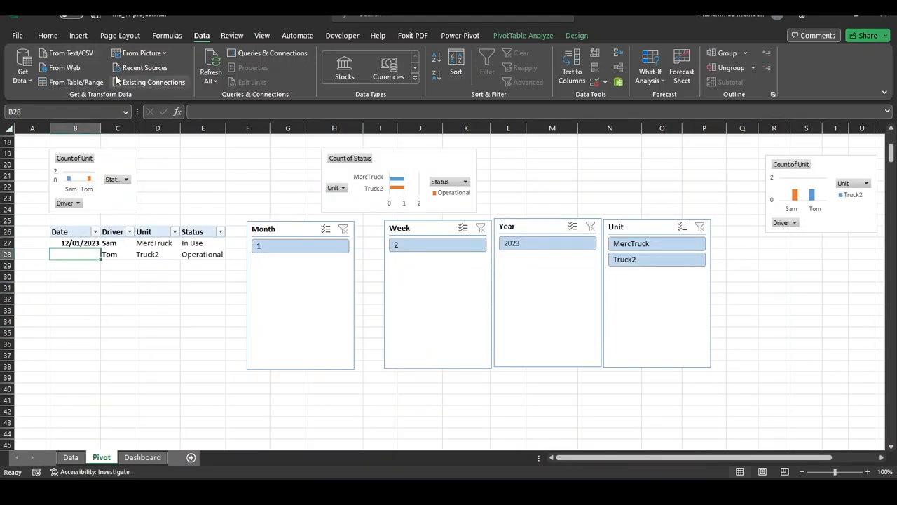
pyautogui.click(526, 36)
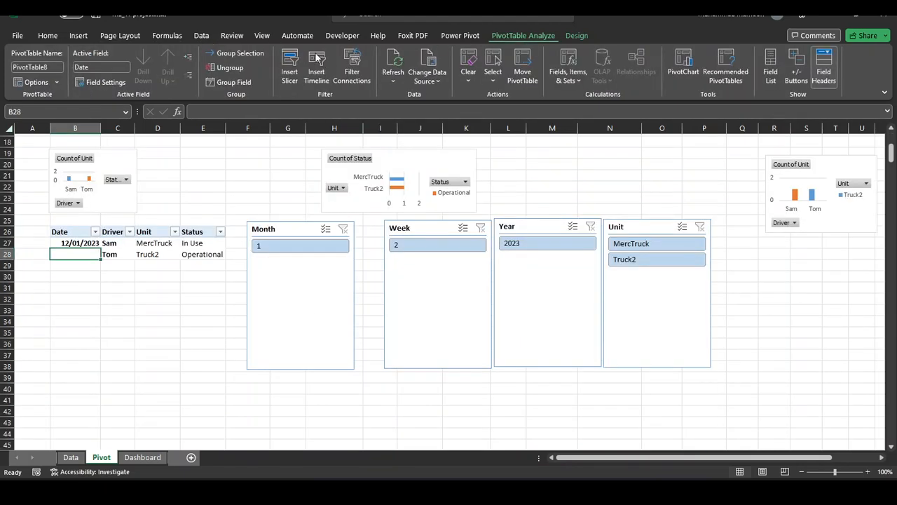
pyautogui.click(575, 35)
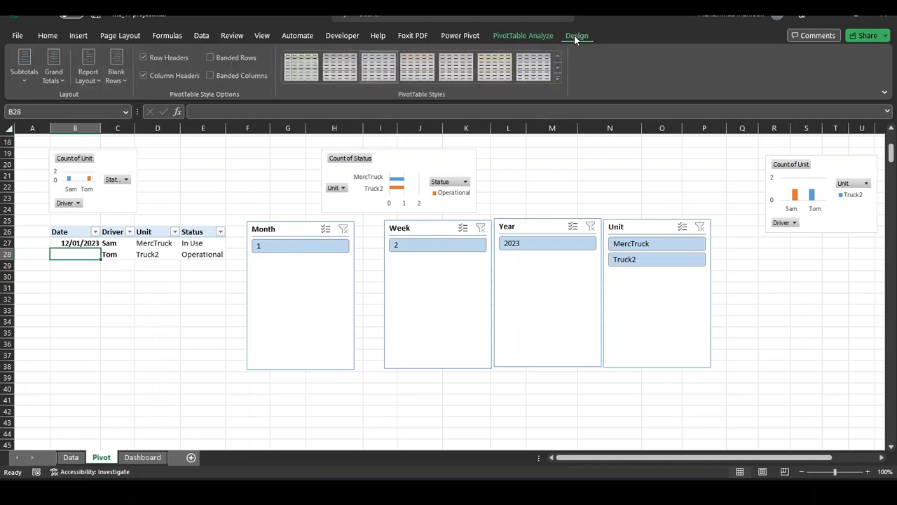
pyautogui.click(86, 79)
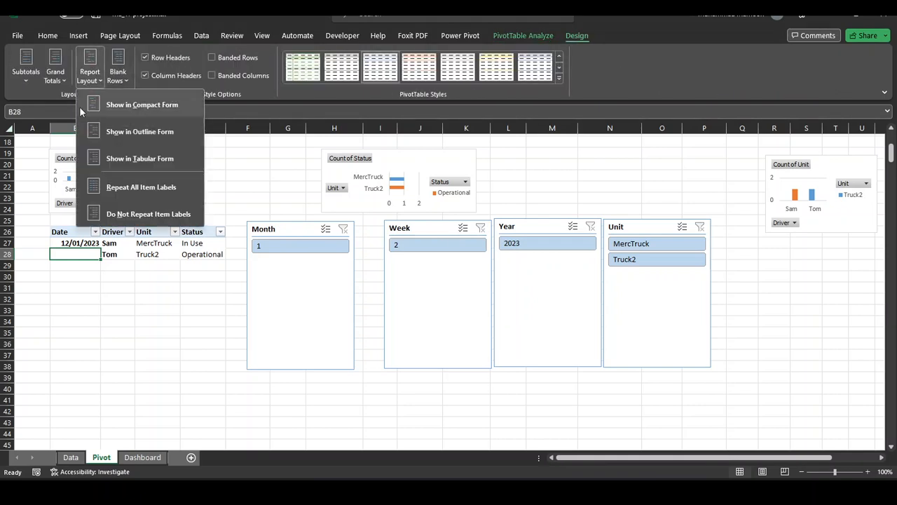
pyautogui.click(167, 190)
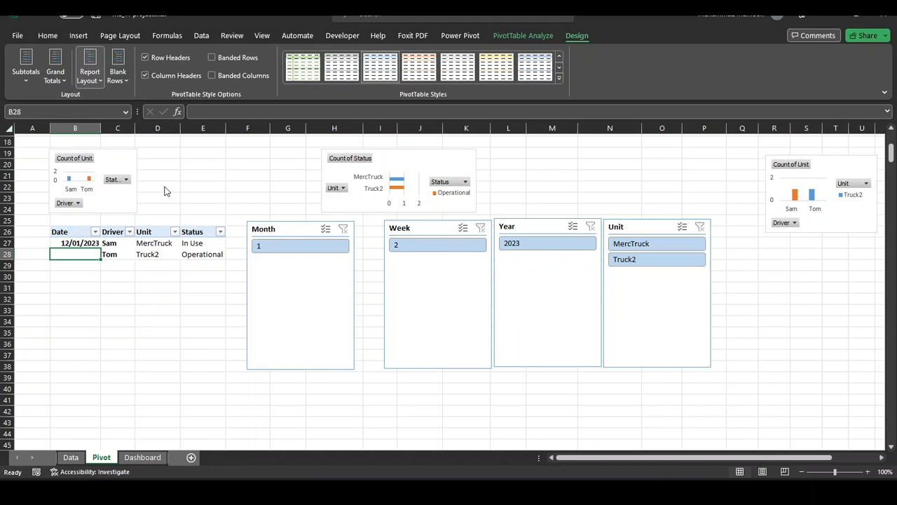
pyautogui.click(168, 364)
# Step: Review the record table on the Dashboard sheet and compare it with the Pivot and Data sheets
pyautogui.click(143, 458)
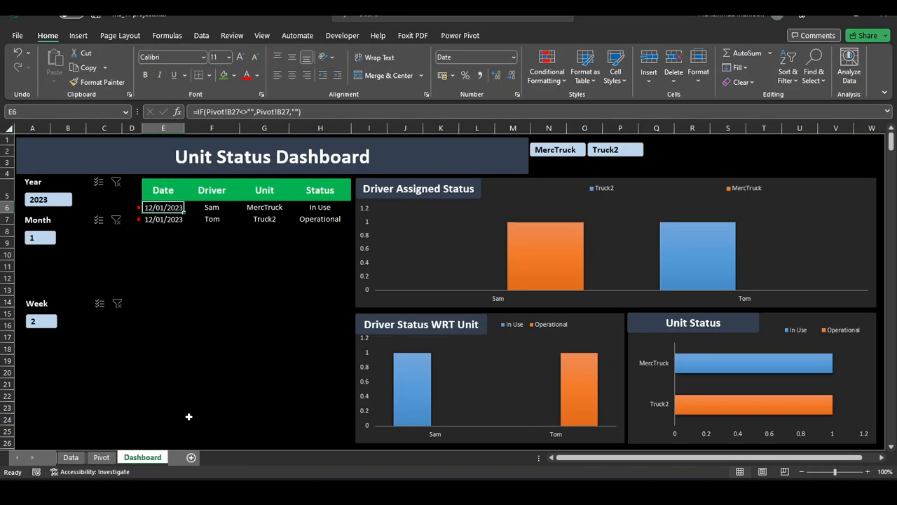
pyautogui.click(236, 306)
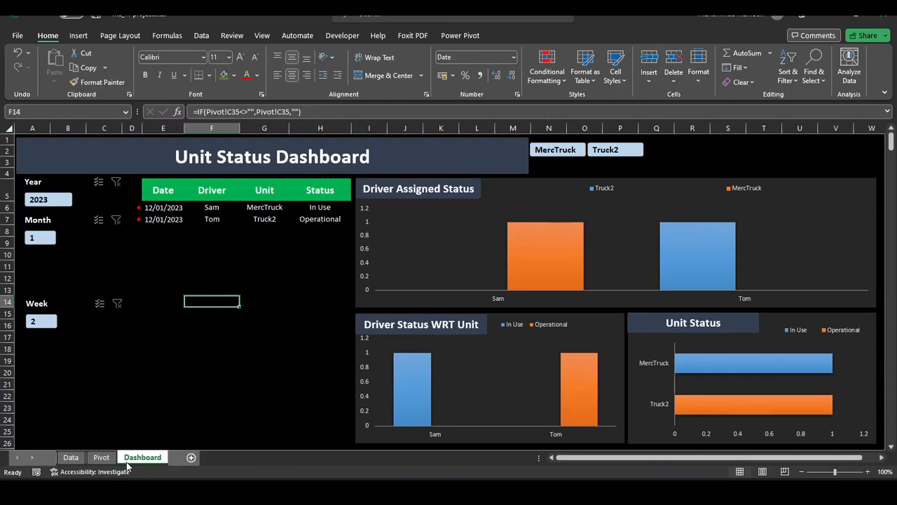
pyautogui.click(102, 457)
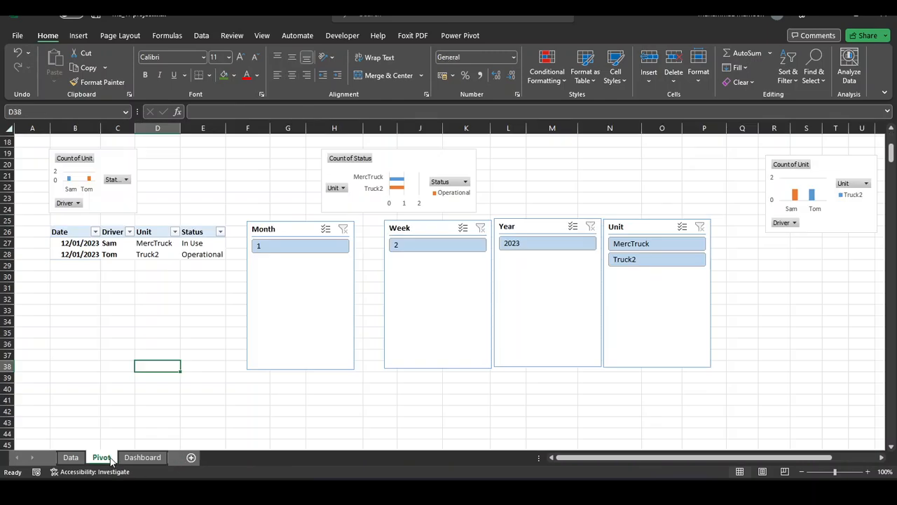
pyautogui.click(71, 456)
pyautogui.click(101, 457)
pyautogui.click(127, 461)
pyautogui.click(104, 461)
# Step: Copy the sample records in L2:S444 of the Data sheet into the table starting at A2 and look through the pasted rows
pyautogui.click(70, 459)
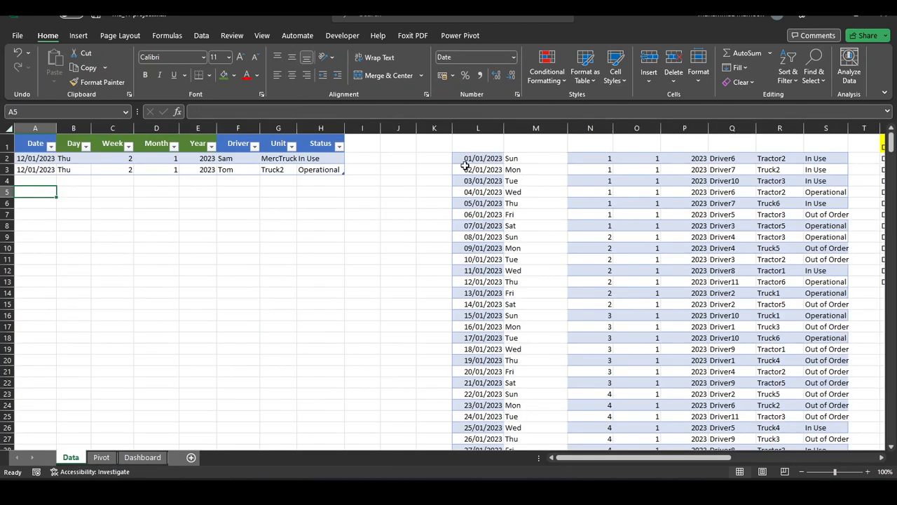
pyautogui.moveTo(464, 161); pyautogui.dragTo(812, 176)
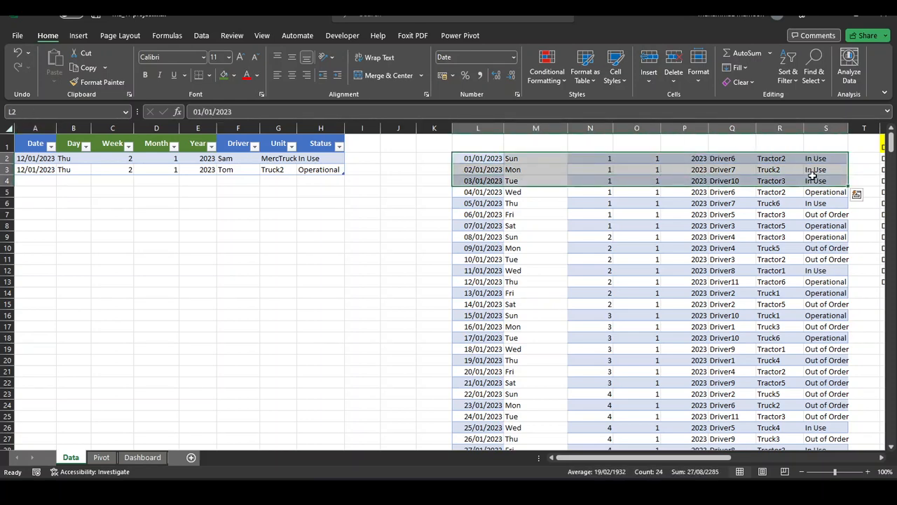
pyautogui.hotkey('ctrl', 'shift', 'Down')
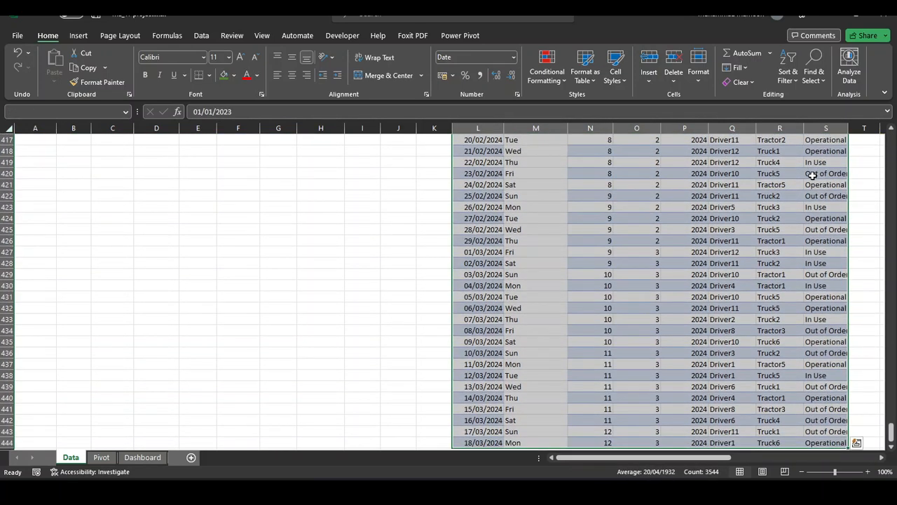
pyautogui.hotkey('ctrl', 'c')
pyautogui.moveTo(891, 431); pyautogui.dragTo(889, 140)
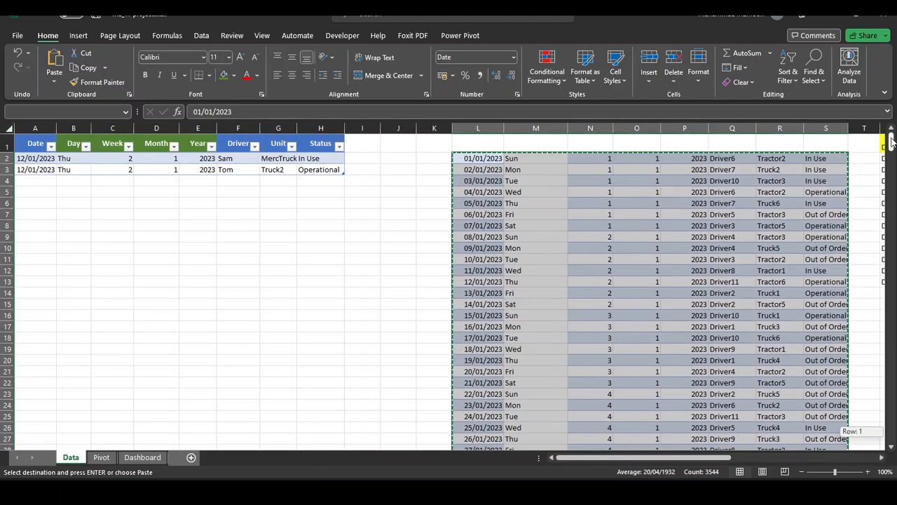
pyautogui.click(40, 158)
pyautogui.hotkey('ctrl', 'v')
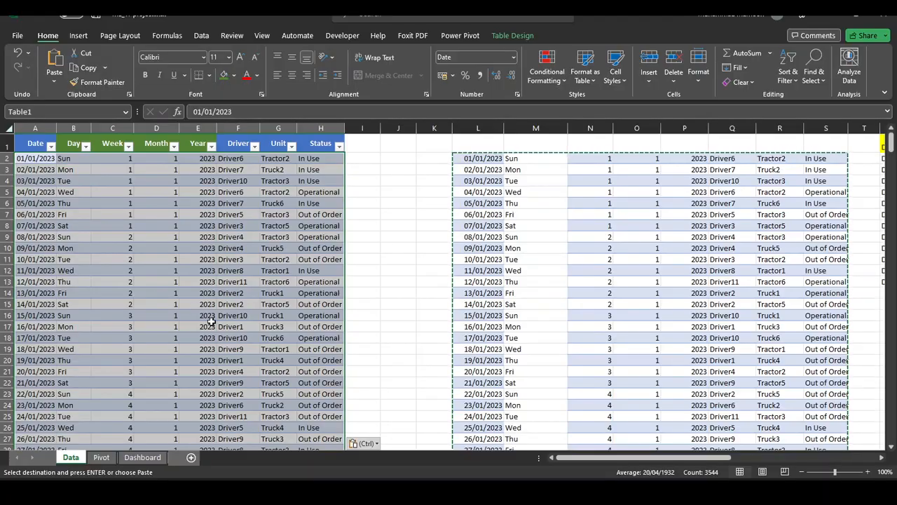
pyautogui.scroll(-20, 209, 316)
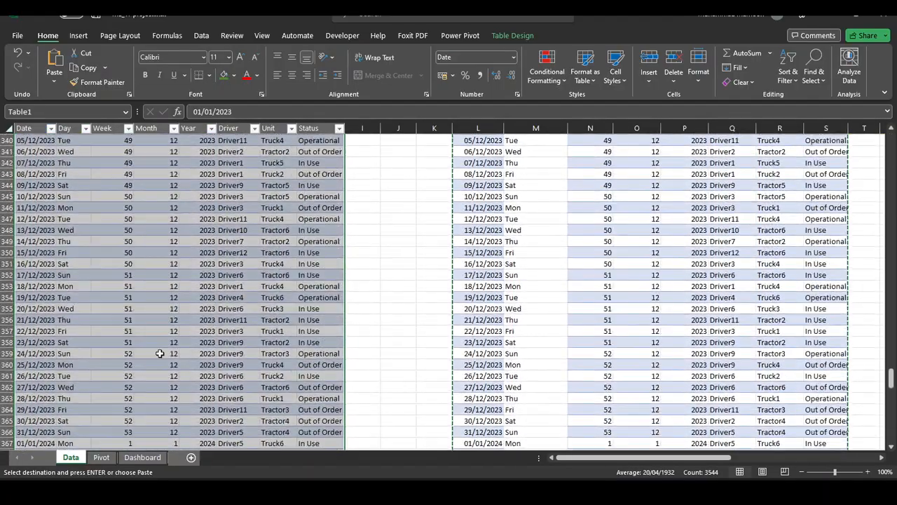
pyautogui.scroll(-20, 160, 353)
pyautogui.scroll(20, 160, 353)
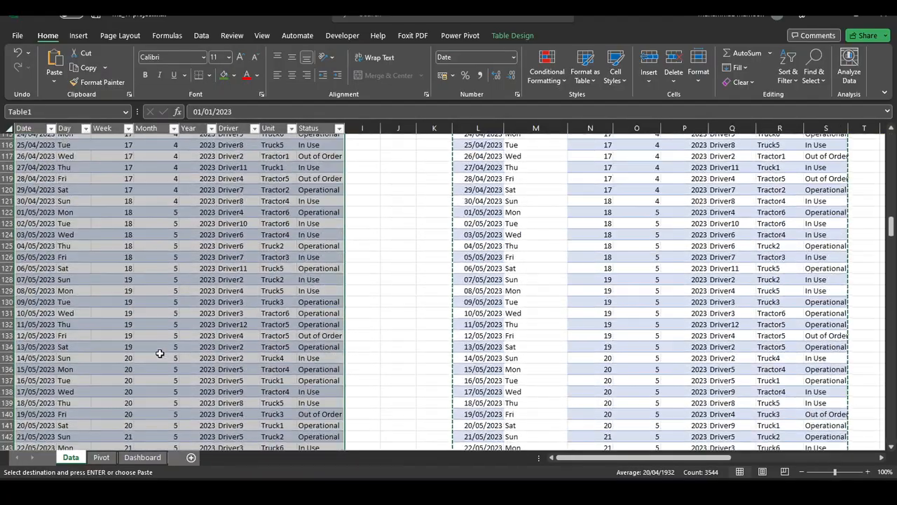
# Step: Look through the pasted records on the Data sheet down to the last row and refresh all the workbook's data
pyautogui.scroll(-20, 160, 353)
pyautogui.click(391, 312)
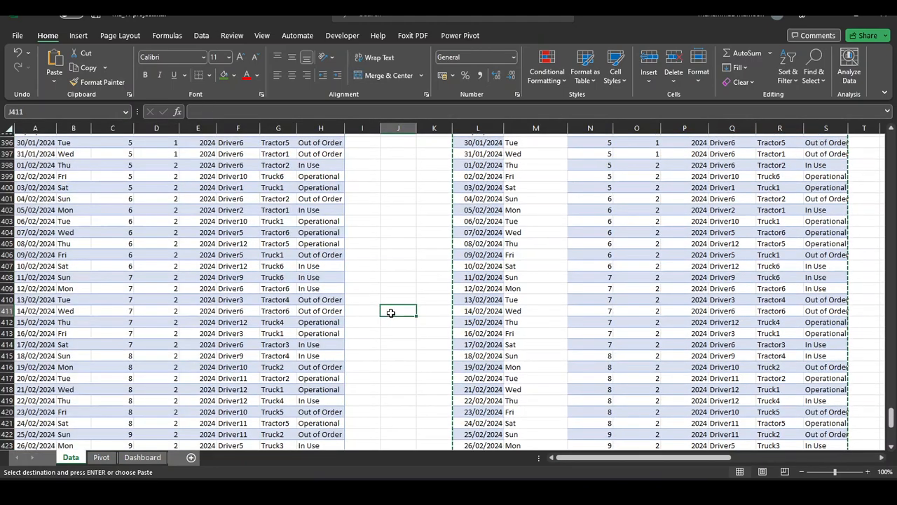
pyautogui.scroll(-20, 390, 336)
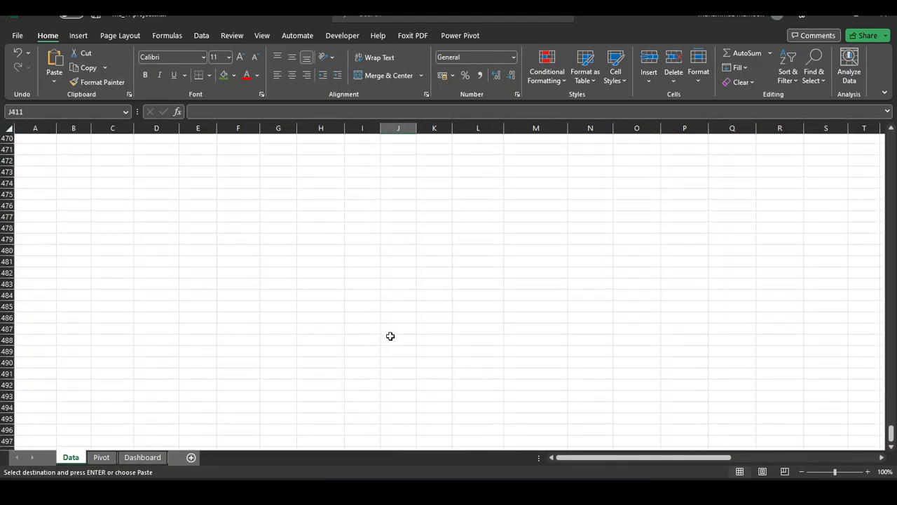
pyautogui.click(78, 35)
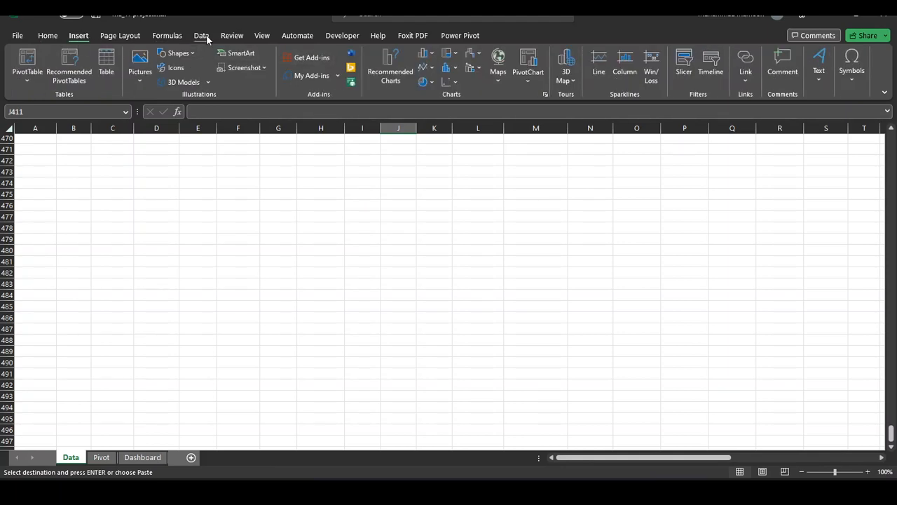
pyautogui.click(204, 36)
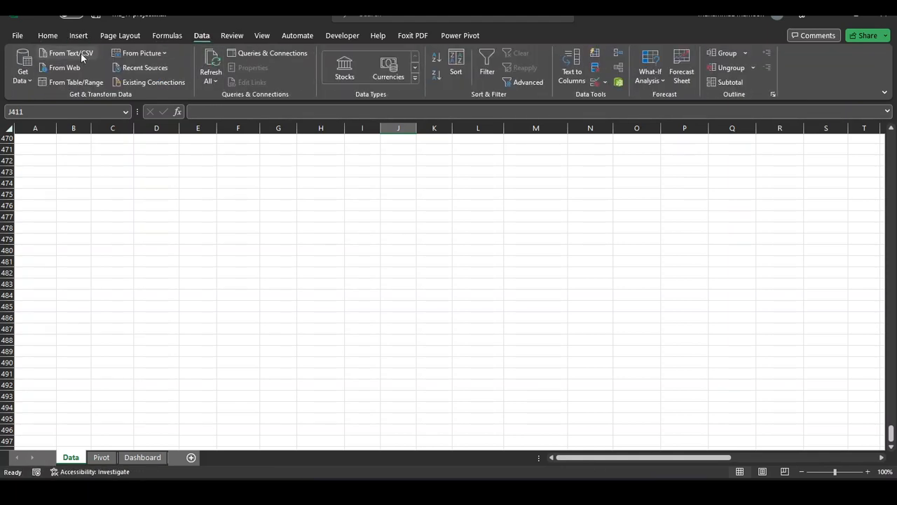
pyautogui.click(49, 36)
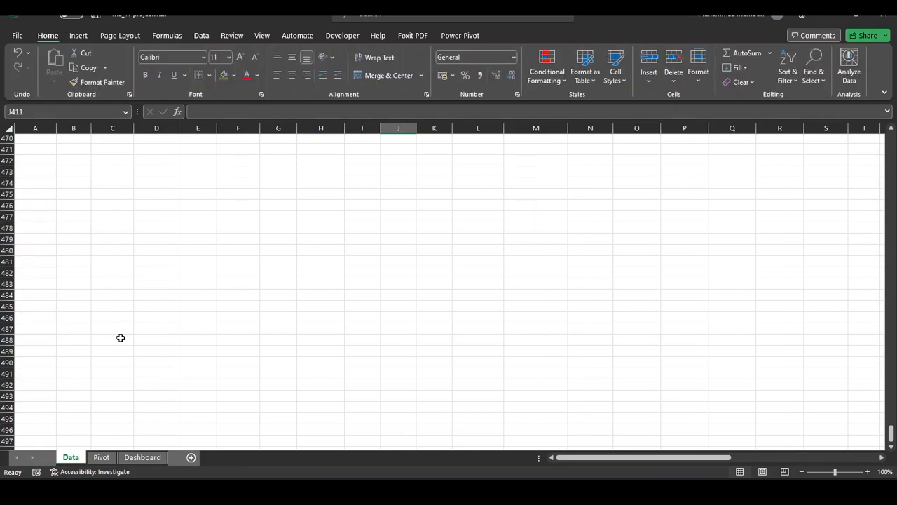
# Step: Review the refreshed record table and charts on the Dashboard sheet, and compare them with the Pivot and Data sheets
pyautogui.hotkey('ctrl', 'Home')
pyautogui.click(145, 463)
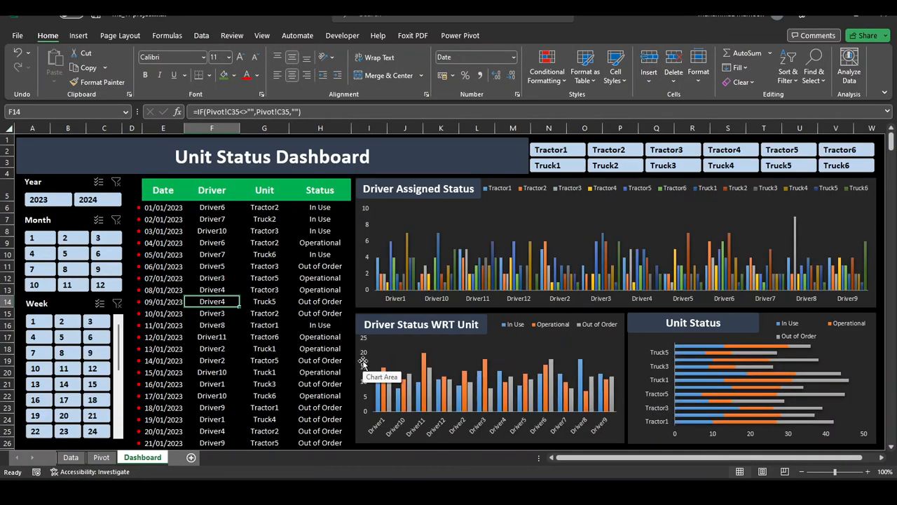
pyautogui.click(100, 458)
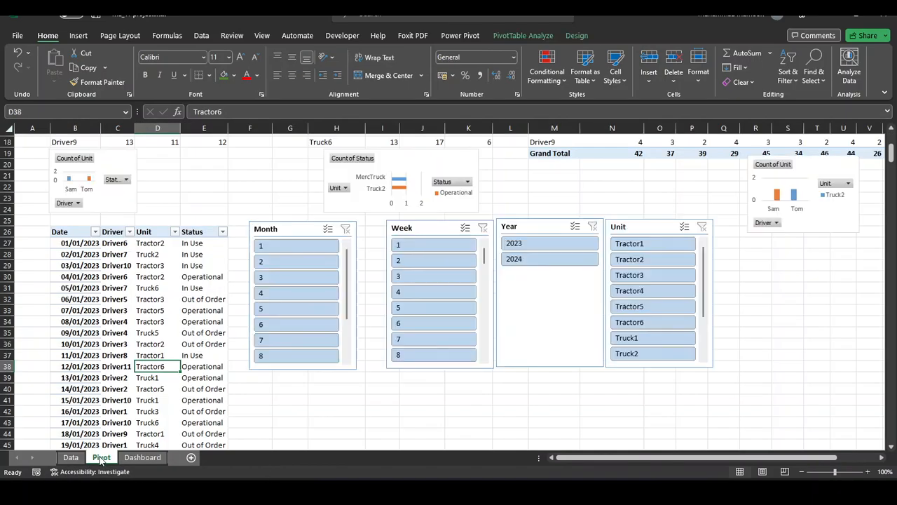
pyautogui.click(78, 458)
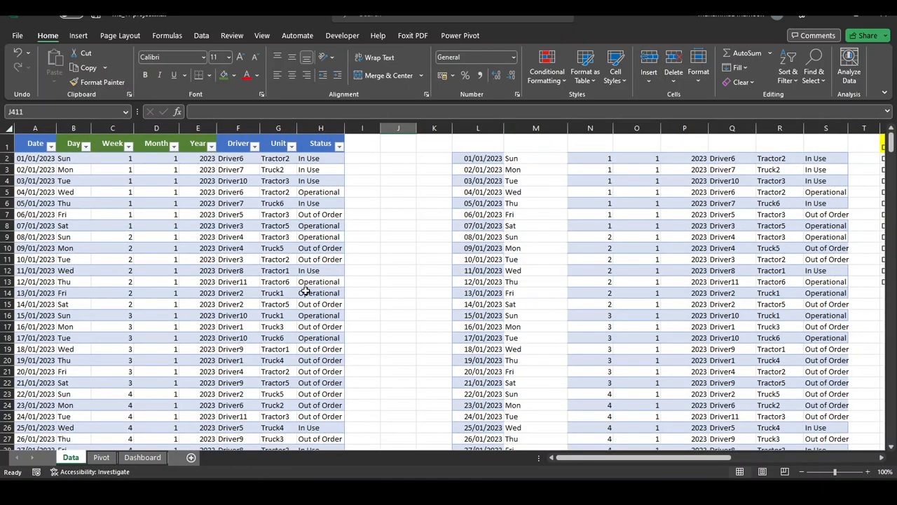
pyautogui.scroll(-20, 305, 290)
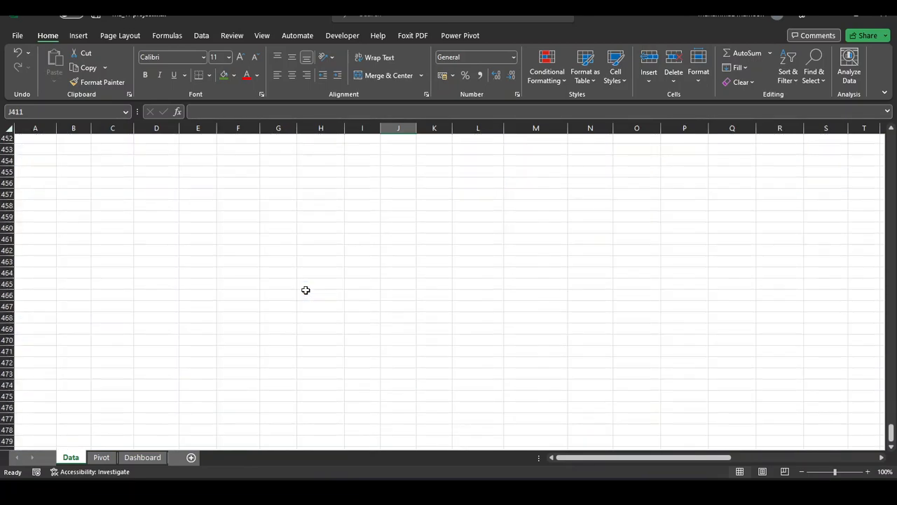
# Step: Shrink the table on the Data sheet to A1:H2 and clear the records below it in A3:H444
pyautogui.scroll(5, 306, 290)
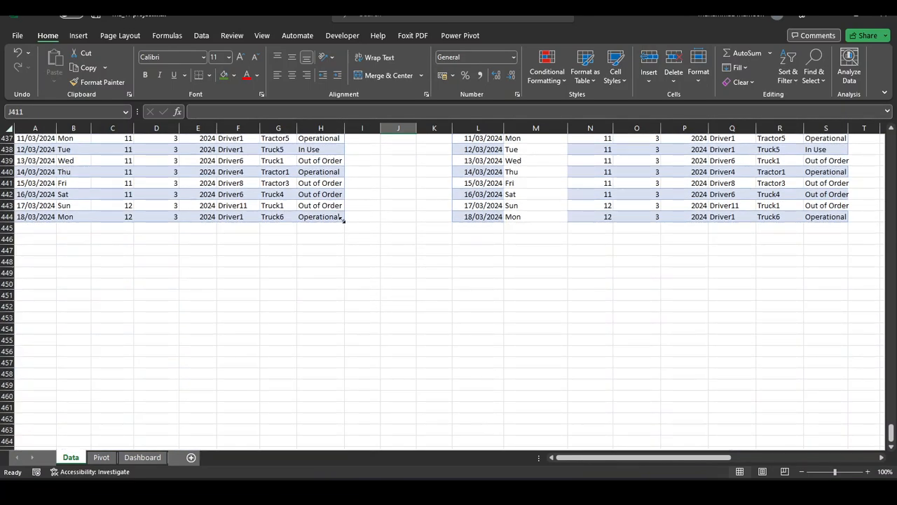
pyautogui.moveTo(342, 219); pyautogui.dragTo(302, 165)
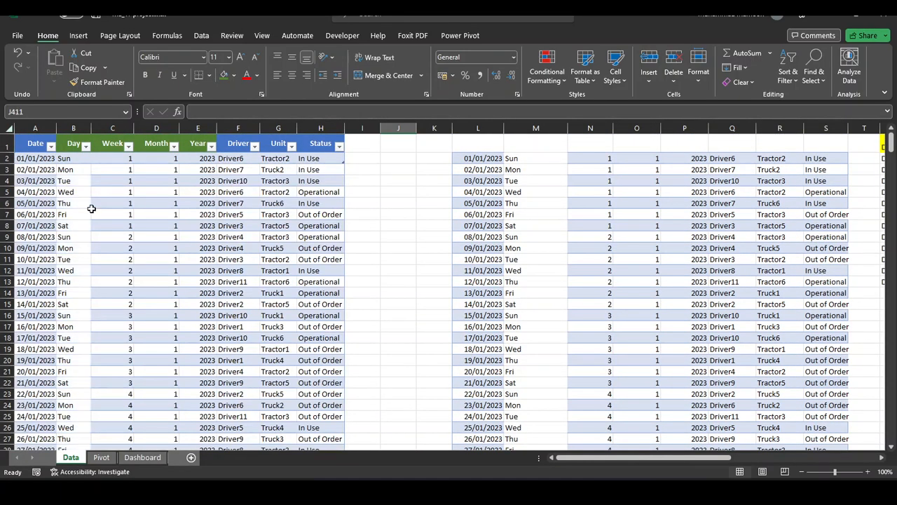
pyautogui.moveTo(36, 171); pyautogui.dragTo(316, 243)
pyautogui.hotkey('ctrl', 'shift', 'Down')
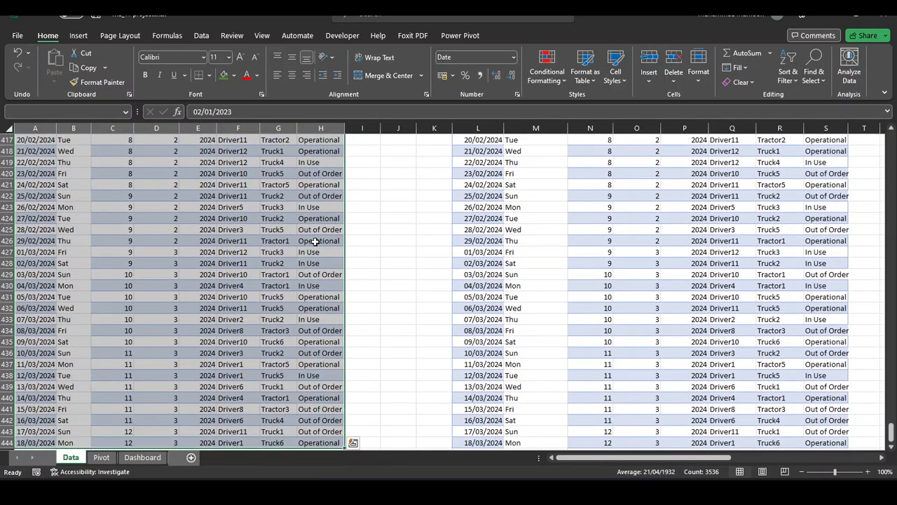
pyautogui.press('Delete')
pyautogui.hotkey('ctrl', 'BackSpace')
pyautogui.click(391, 296)
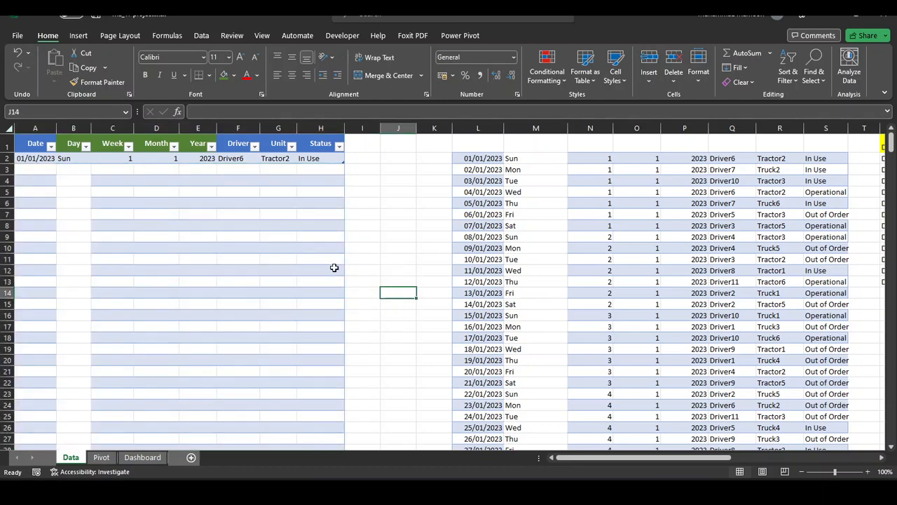
# Step: Undo the clearing of the records and the resizing of the table on the Data sheet
pyautogui.hotkey('ctrl', 'z')
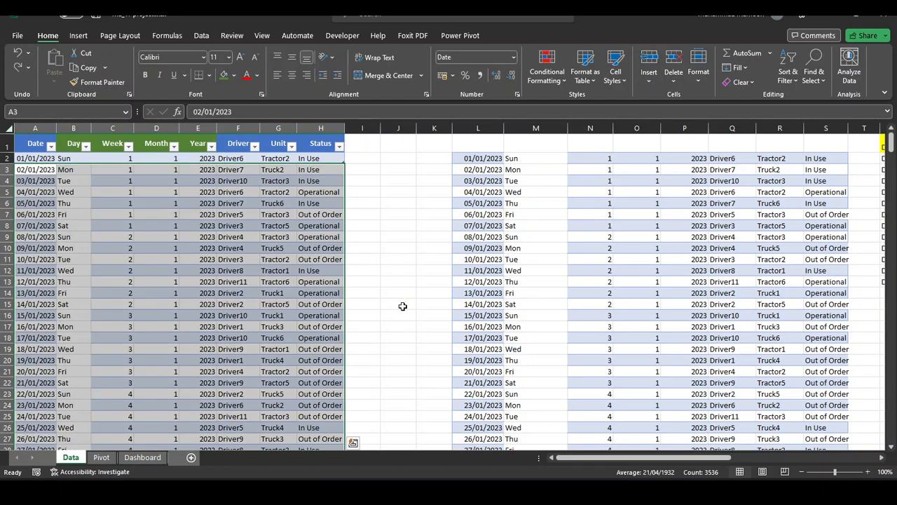
pyautogui.click(402, 306)
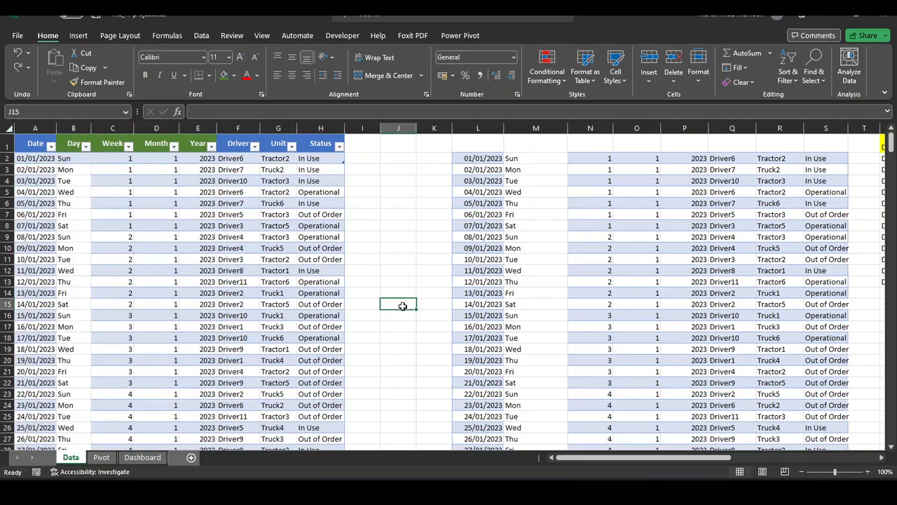
pyautogui.hotkey('ctrl', 'Down')
pyautogui.scroll(20, 403, 306)
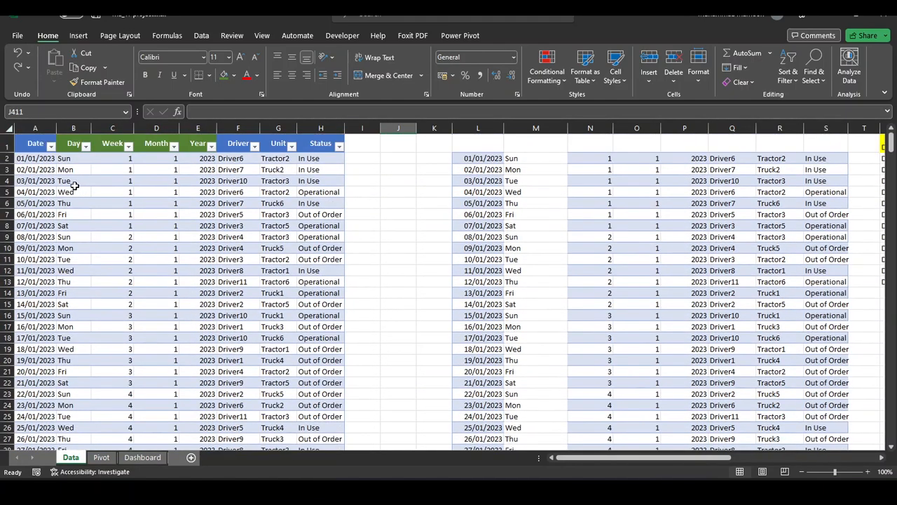
# Step: Clear the contents of A3:H445 on the Data sheet, keeping only the first record in row 2
pyautogui.moveTo(33, 169); pyautogui.dragTo(330, 419)
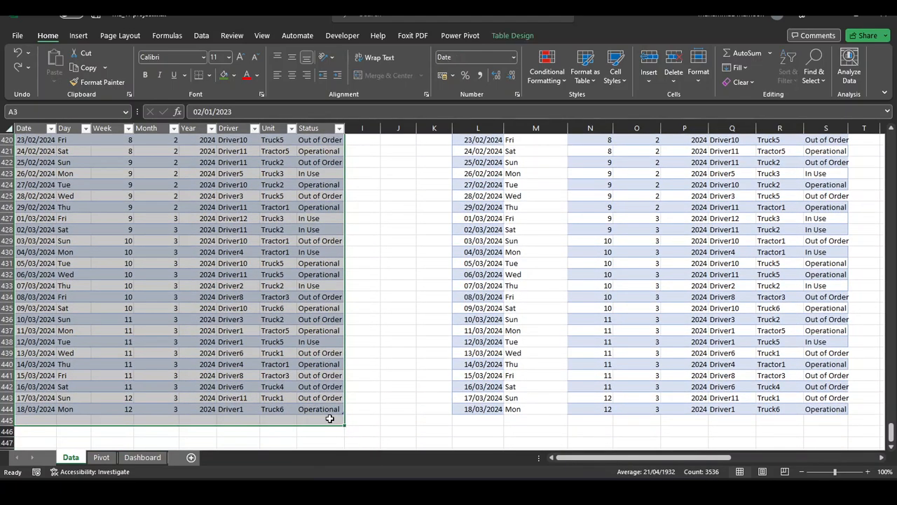
pyautogui.scroll(20, 330, 418)
pyautogui.press('Delete')
pyautogui.scroll(-11, 320, 420)
pyautogui.scroll(-20, 318, 420)
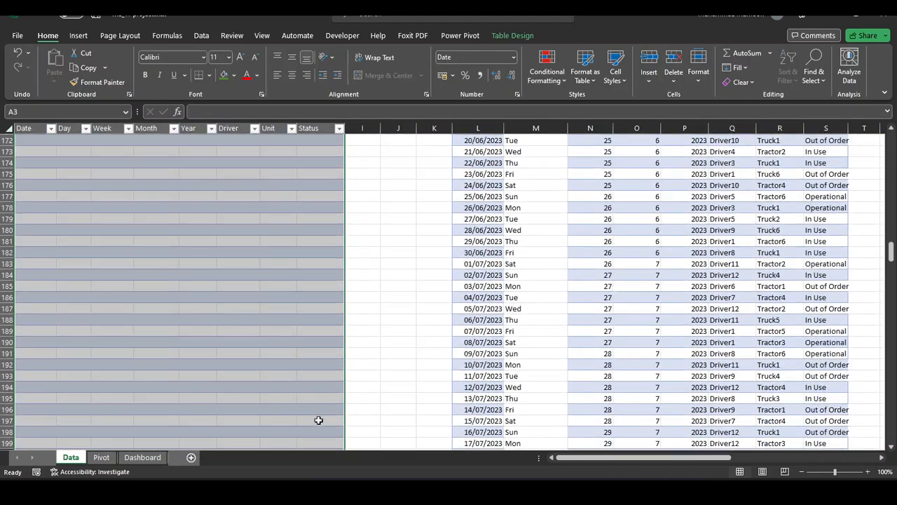
pyautogui.scroll(12, 287, 438)
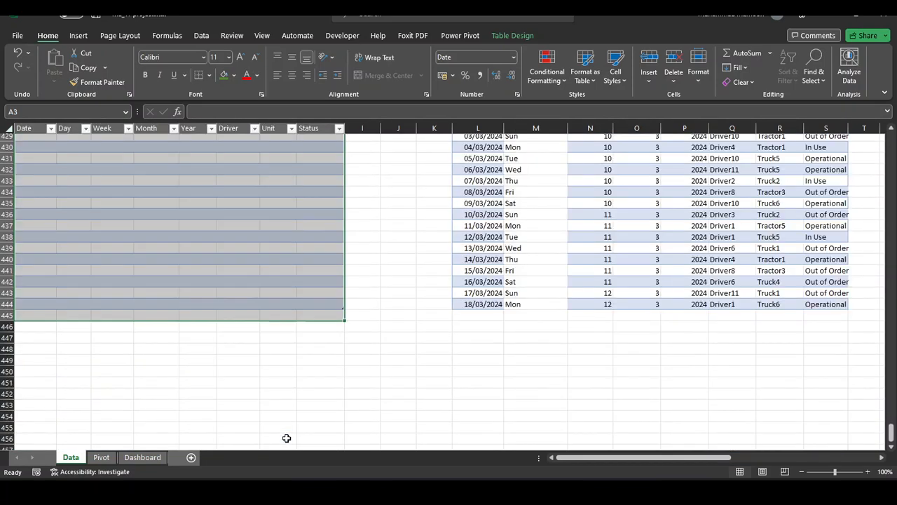
pyautogui.click(350, 413)
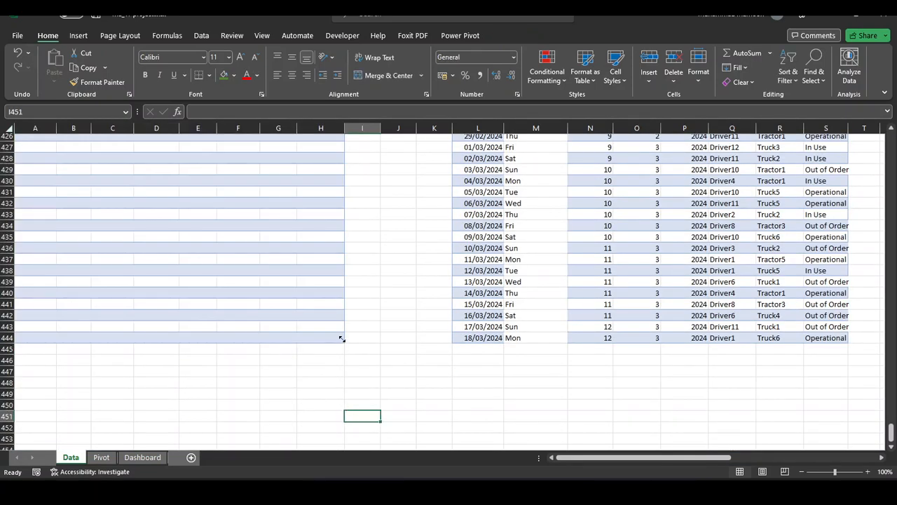
# Step: Resize the table on the Data sheet so that it ends at row 2, covering A1:H2
pyautogui.moveTo(342, 338); pyautogui.dragTo(352, 35)
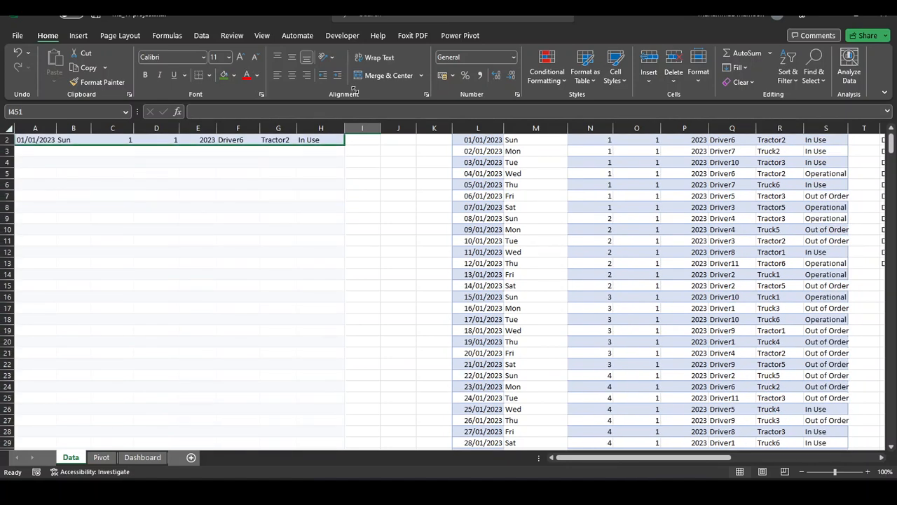
pyautogui.moveTo(355, 89); pyautogui.dragTo(343, 166)
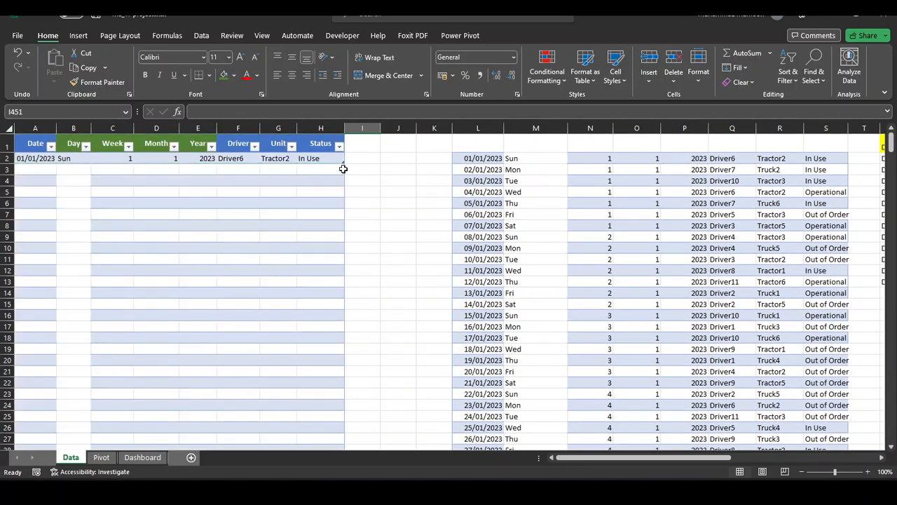
pyautogui.click(374, 235)
# Step: Copy the plain format of blank cell J7 onto the emptied rows in columns A to H from row 3 down with Format Painter
pyautogui.click(392, 216)
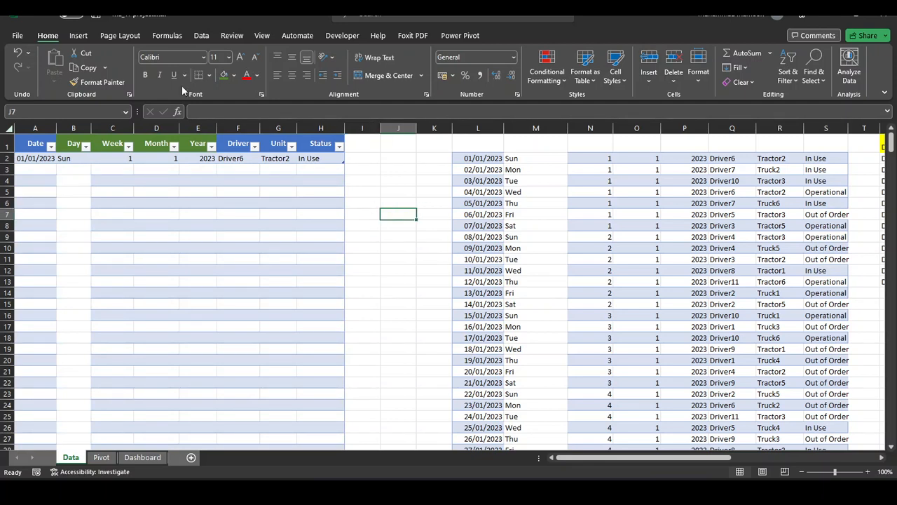
pyautogui.click(99, 82)
pyautogui.moveTo(40, 173)
pyautogui.mouseDown()
pyautogui.moveTo(336, 372)
pyautogui.moveTo(344, 438)
pyautogui.moveTo(335, 431)
pyautogui.mouseUp()
pyautogui.click(369, 329)
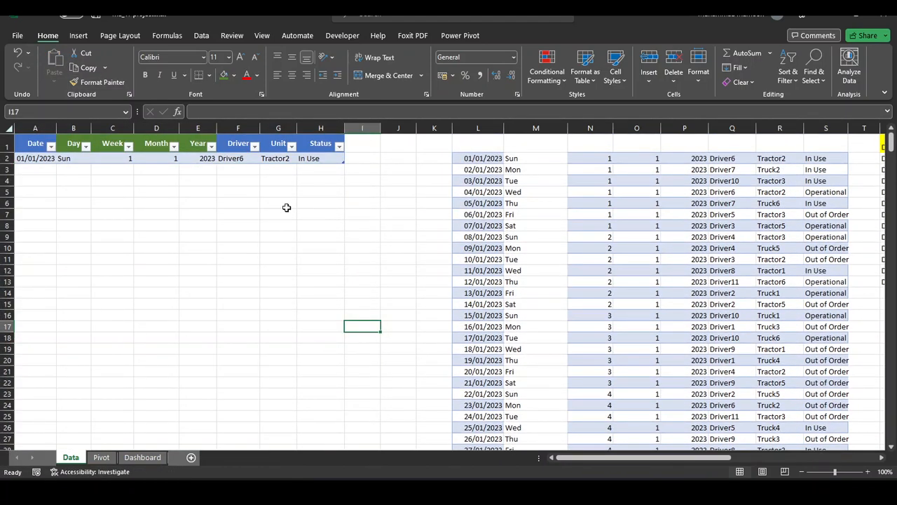
# Step: Check the Day formula in B2, refresh all the workbook's data and view the record table on the Dashboard sheet
pyautogui.click(79, 160)
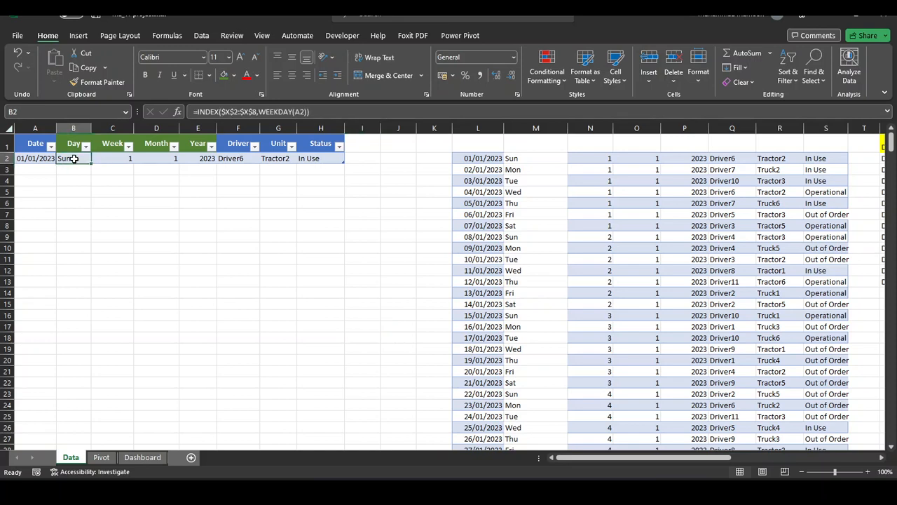
pyautogui.click(116, 191)
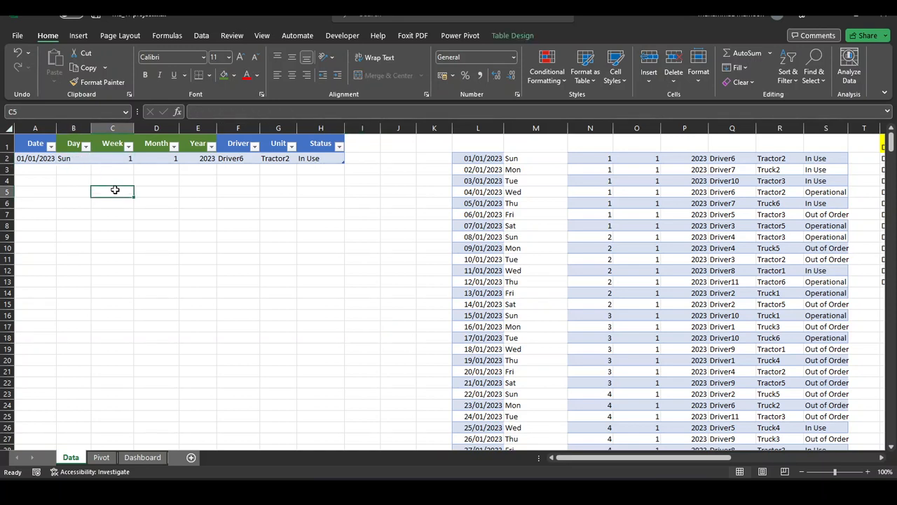
pyautogui.click(50, 168)
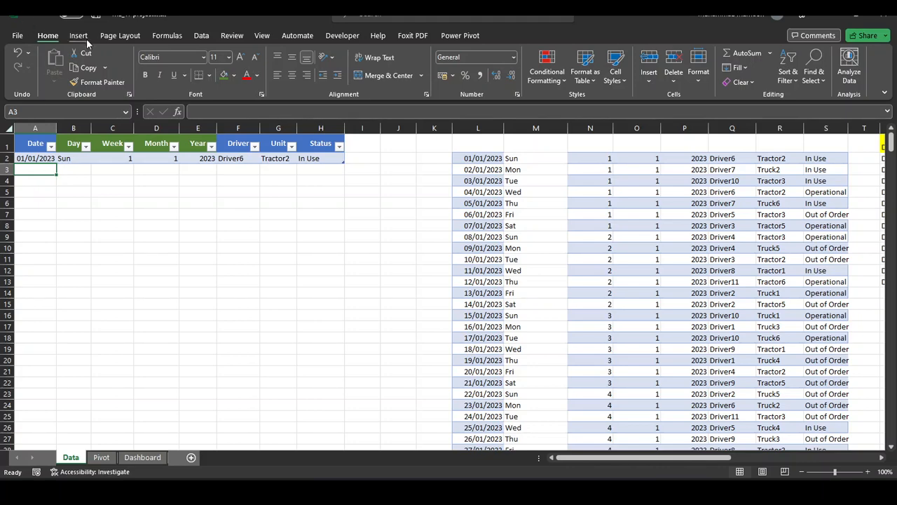
pyautogui.click(202, 35)
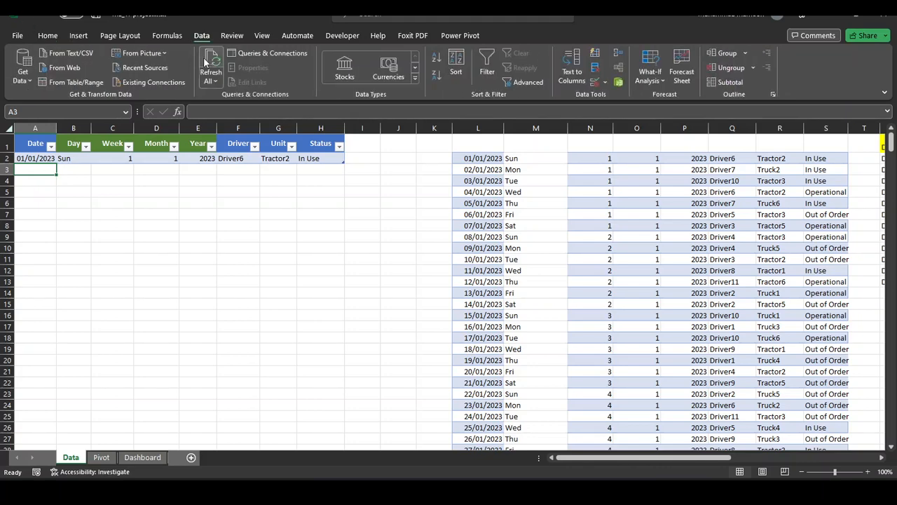
pyautogui.click(142, 457)
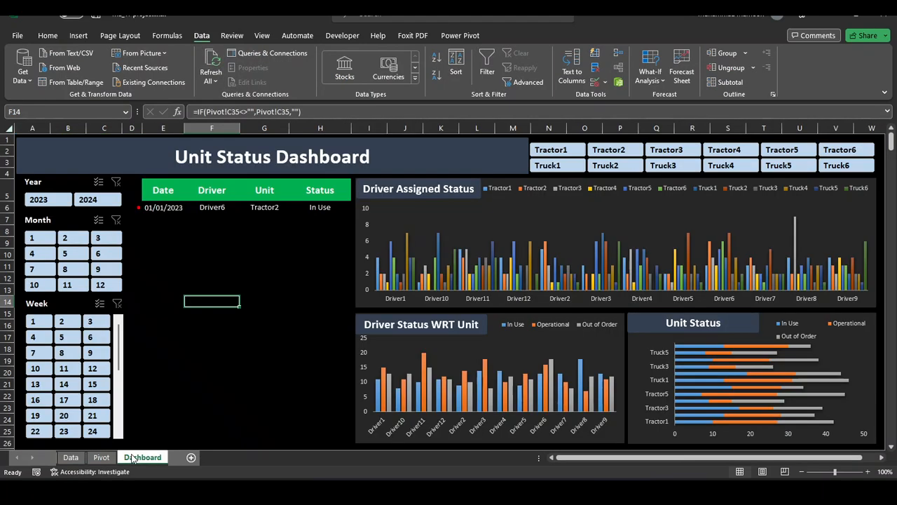
# Step: Add a new record in row 3 of the Data sheet's table with the date 02/01/2023
pyautogui.click(73, 457)
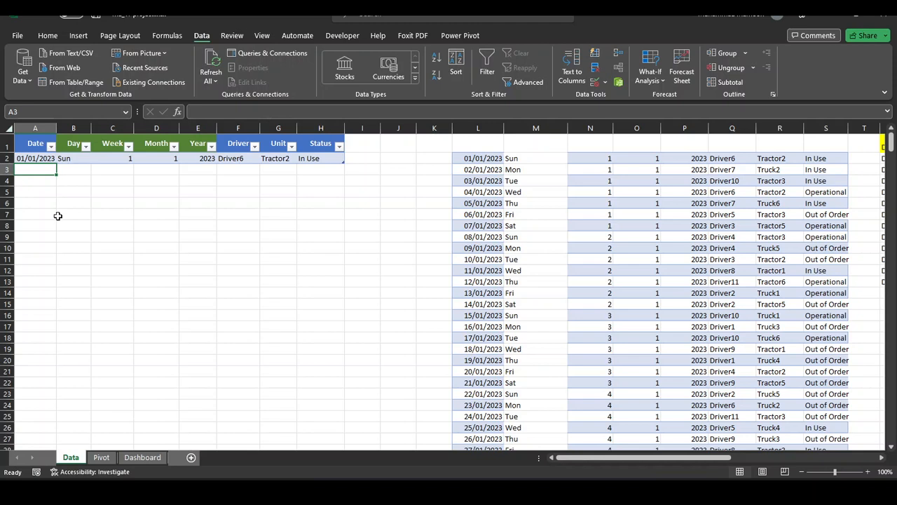
pyautogui.write('2/1/202')
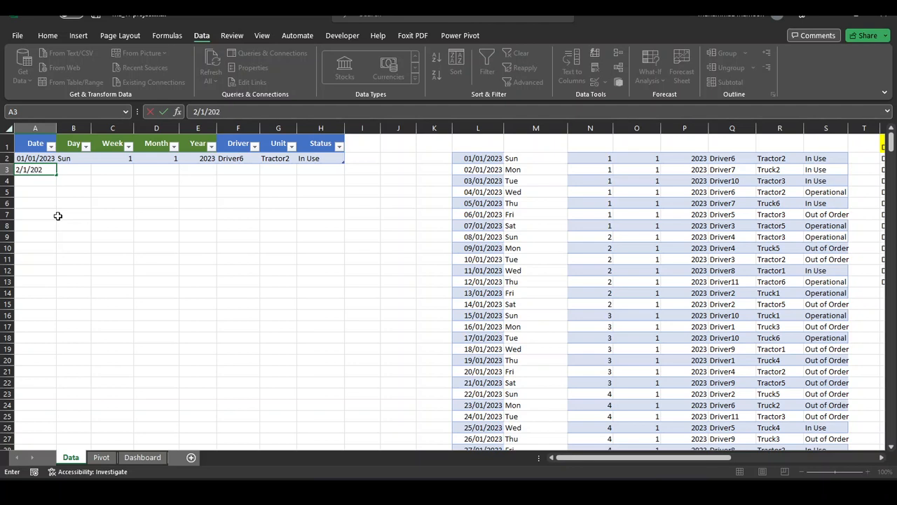
pyautogui.write('/01/2023')
pyautogui.press('Tab')
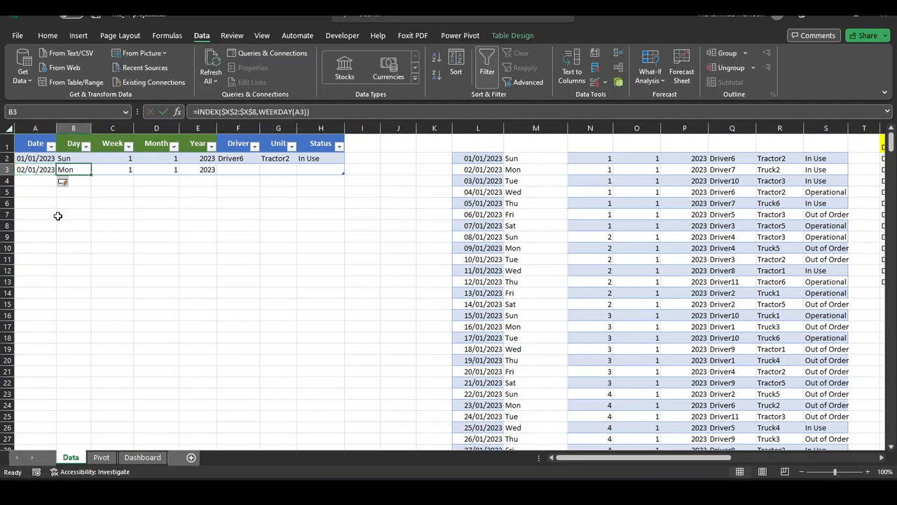
# Step: Complete the row 3 record with the driver's first name, the unit Tuck1 and the status Operational
pyautogui.click(243, 170)
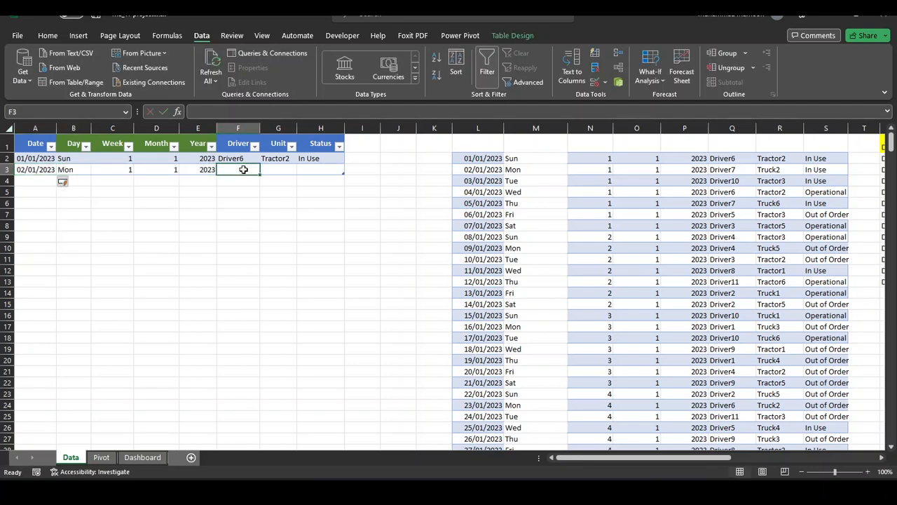
pyautogui.write('Sam')
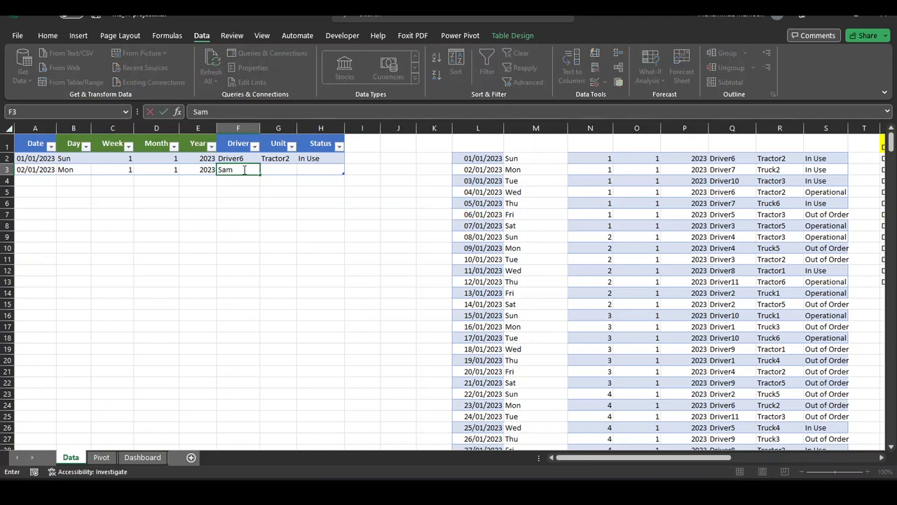
pyautogui.press('Tab')
pyautogui.write('Tuc')
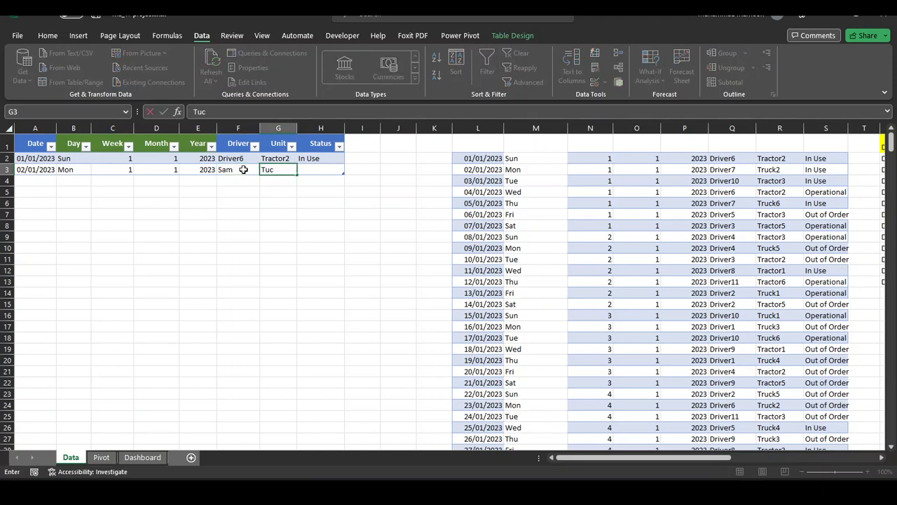
pyautogui.write('k1')
pyautogui.press('Tab')
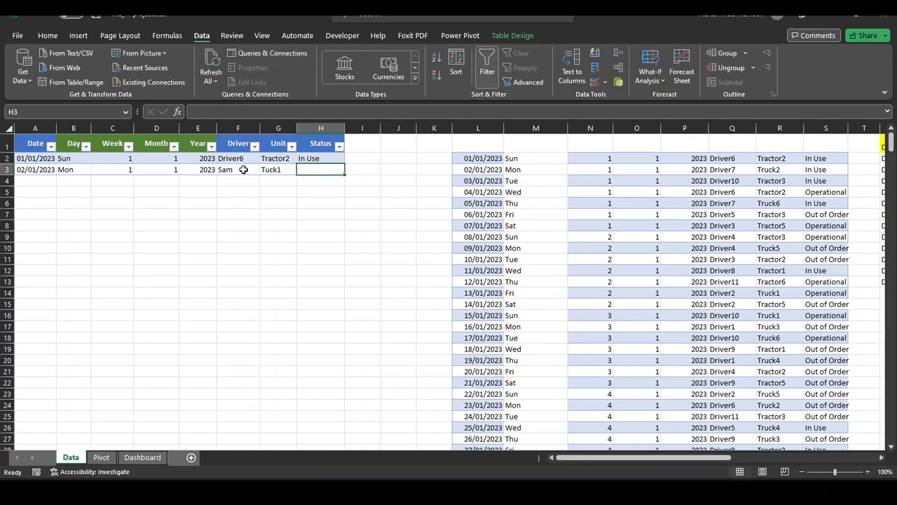
pyautogui.write('I')
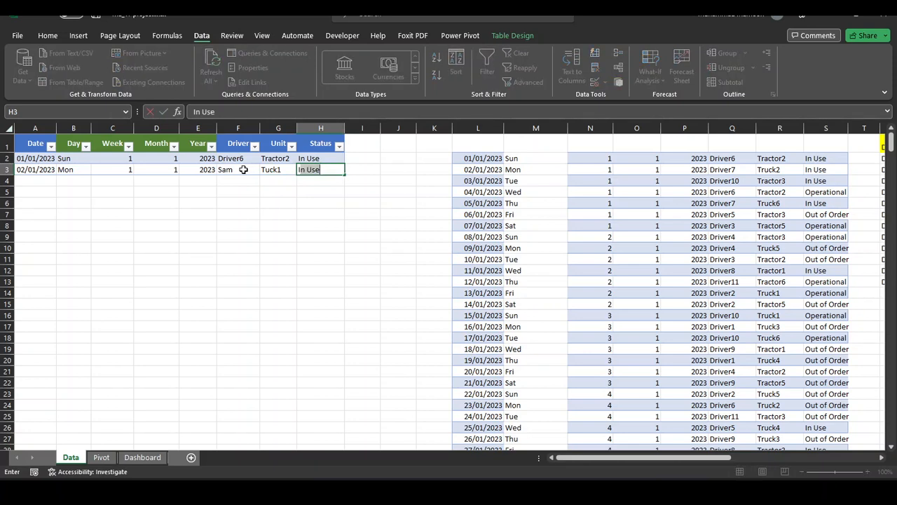
pyautogui.press('BackSpace')
pyautogui.press('BackSpace')
pyautogui.write('Operational')
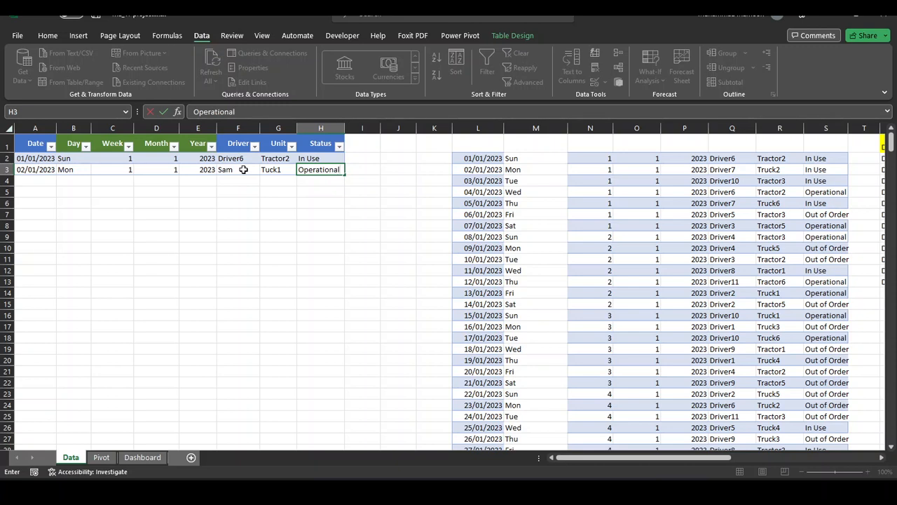
pyautogui.press('Return')
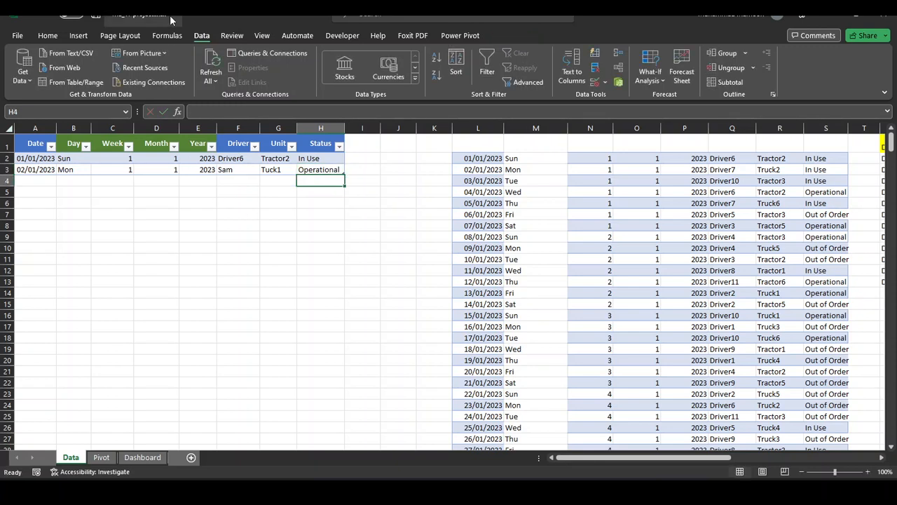
# Step: Open data validation for the Status column cells from H2 down past row 440 and allow only a List
pyautogui.click(331, 239)
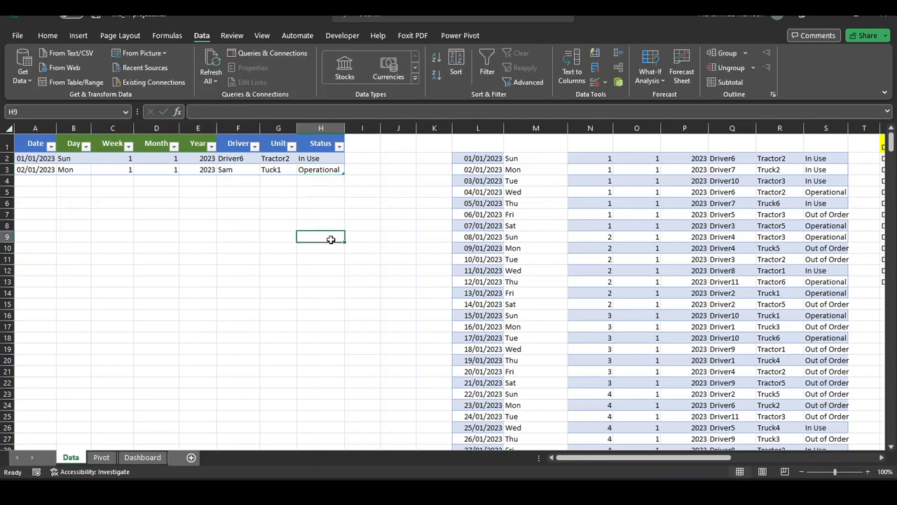
pyautogui.click(323, 170)
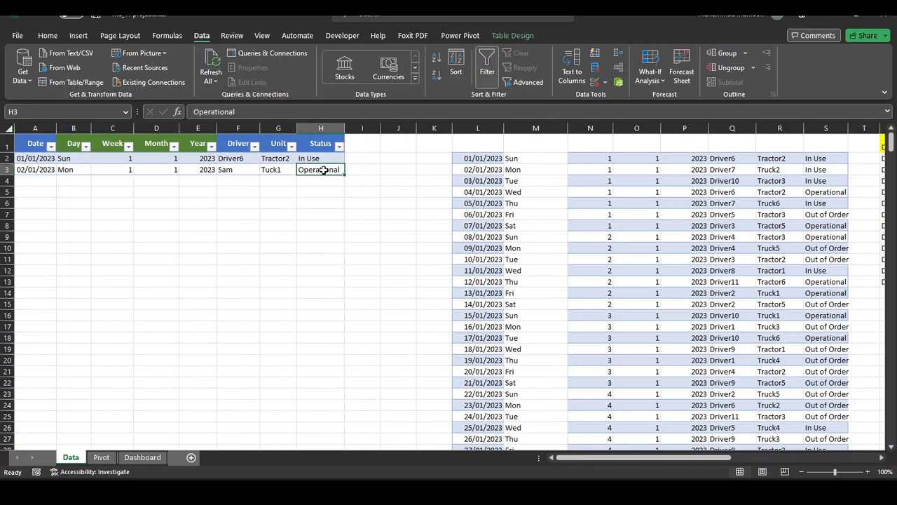
pyautogui.click(324, 225)
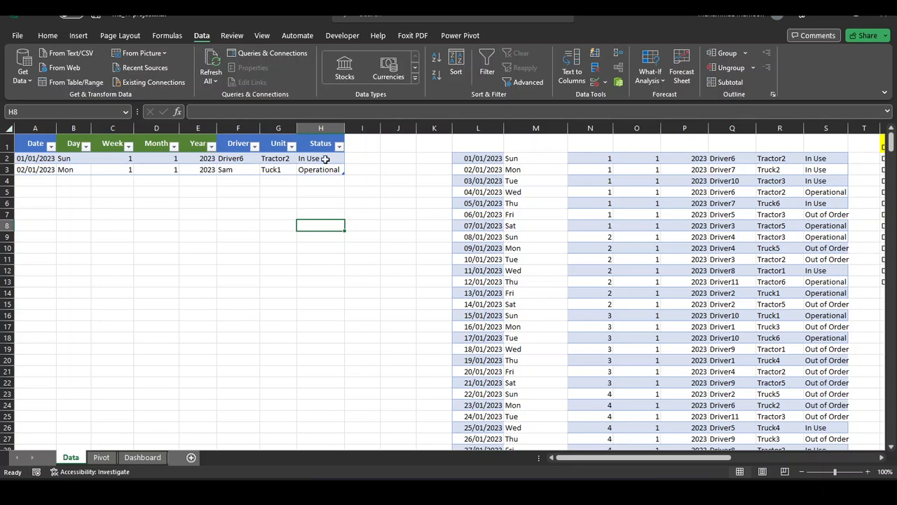
pyautogui.moveTo(324, 158); pyautogui.dragTo(326, 385)
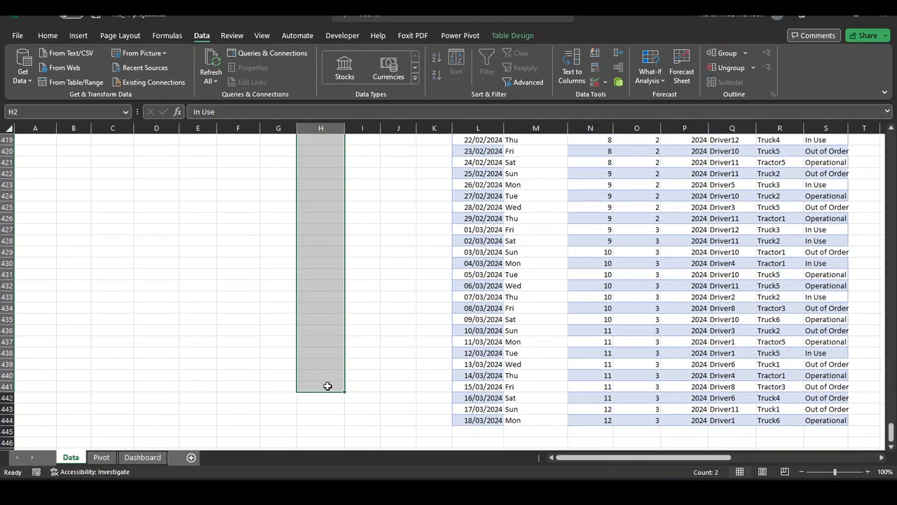
pyautogui.click(595, 82)
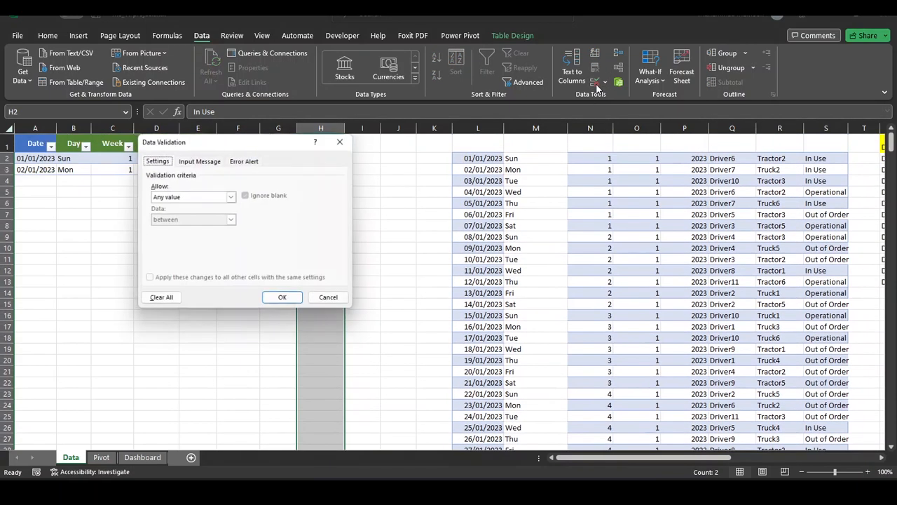
pyautogui.click(231, 196)
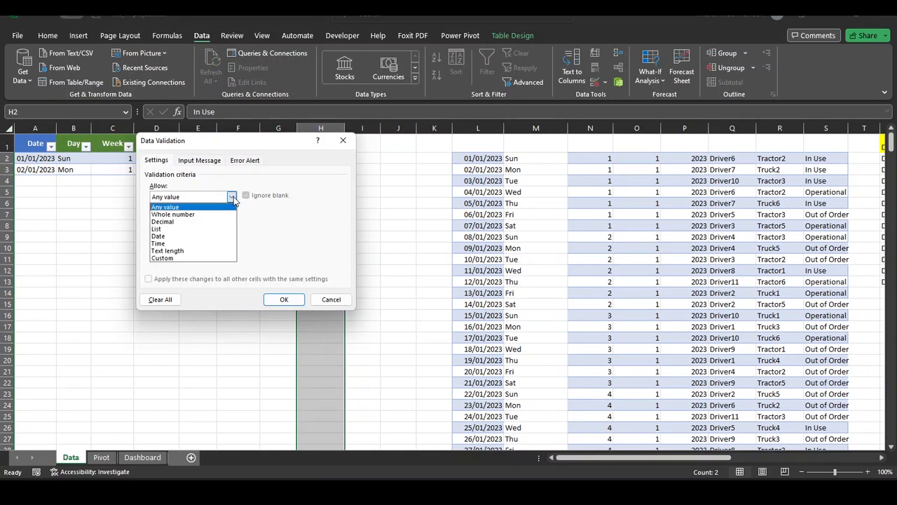
pyautogui.click(210, 228)
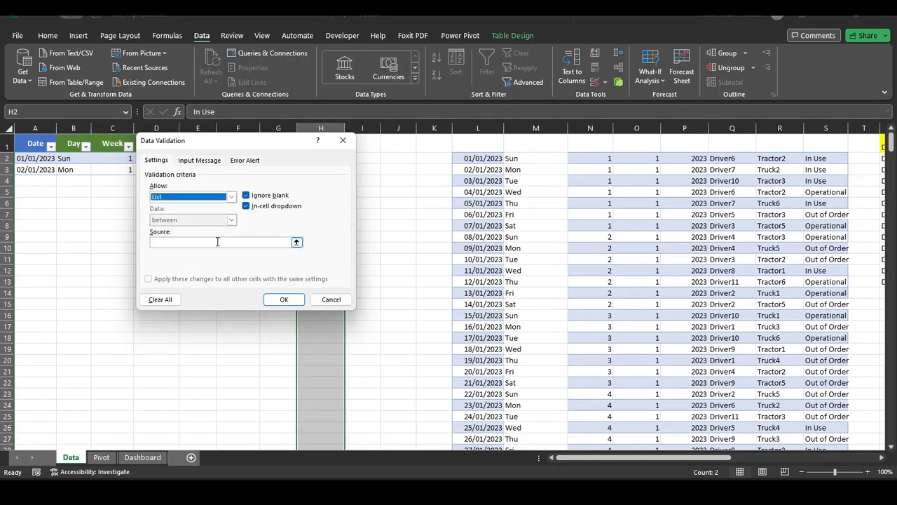
# Step: Set the validation list's source to the status names in W2:W4 and apply the rule
pyautogui.click(218, 241)
pyautogui.moveTo(571, 457); pyautogui.dragTo(806, 471)
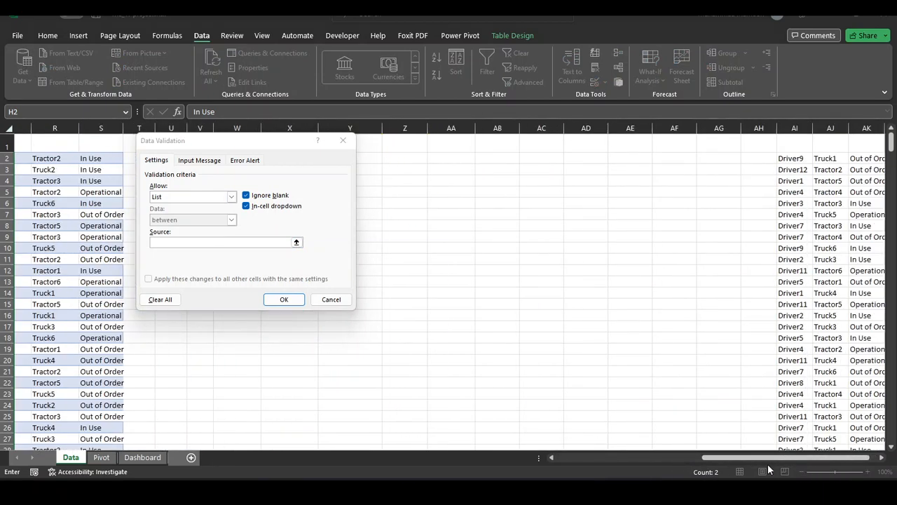
pyautogui.click(882, 458)
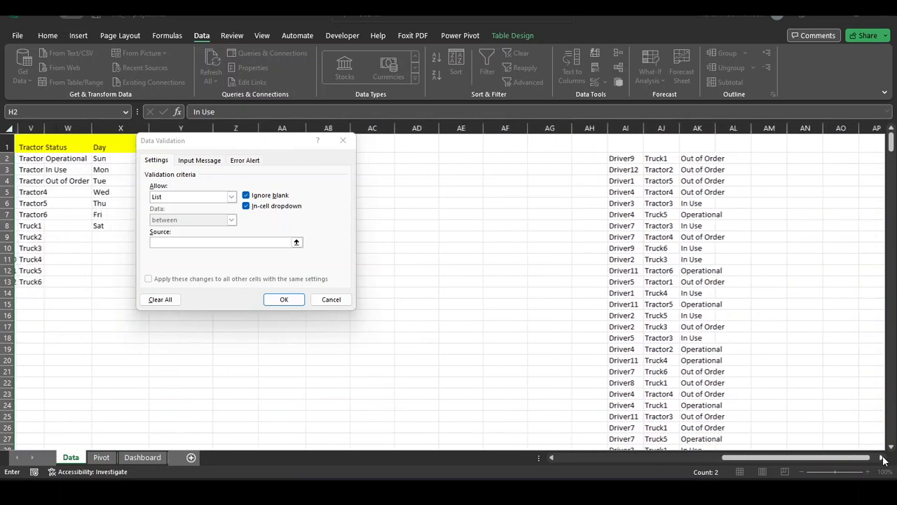
pyautogui.moveTo(66, 158); pyautogui.dragTo(66, 180)
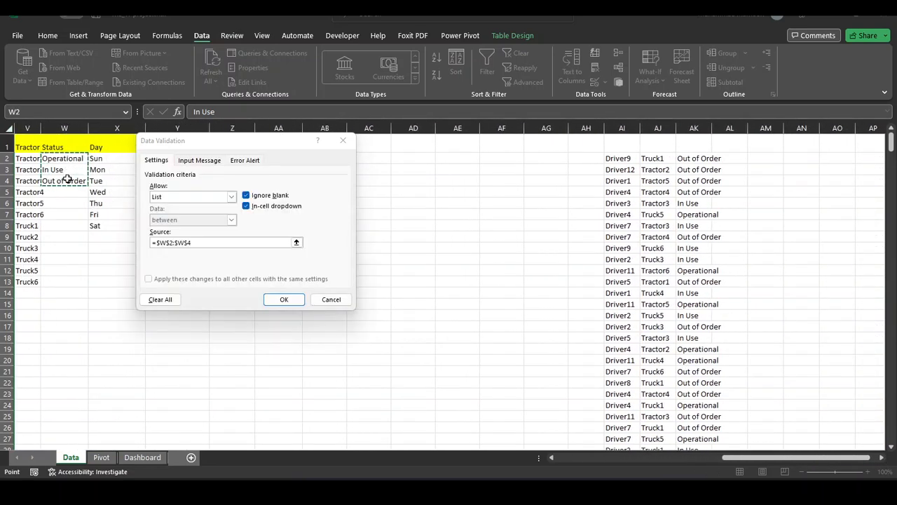
pyautogui.click(299, 300)
# Step: Test the Status drop-down in H2 by picking In Use, and check that H3 and the empty cells below offer it
pyautogui.moveTo(744, 459); pyautogui.dragTo(555, 461)
pyautogui.click(328, 261)
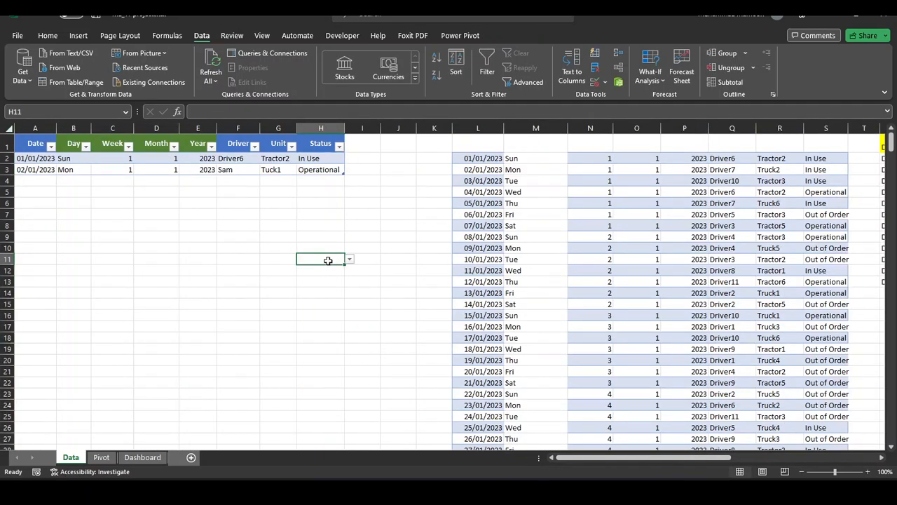
pyautogui.click(327, 161)
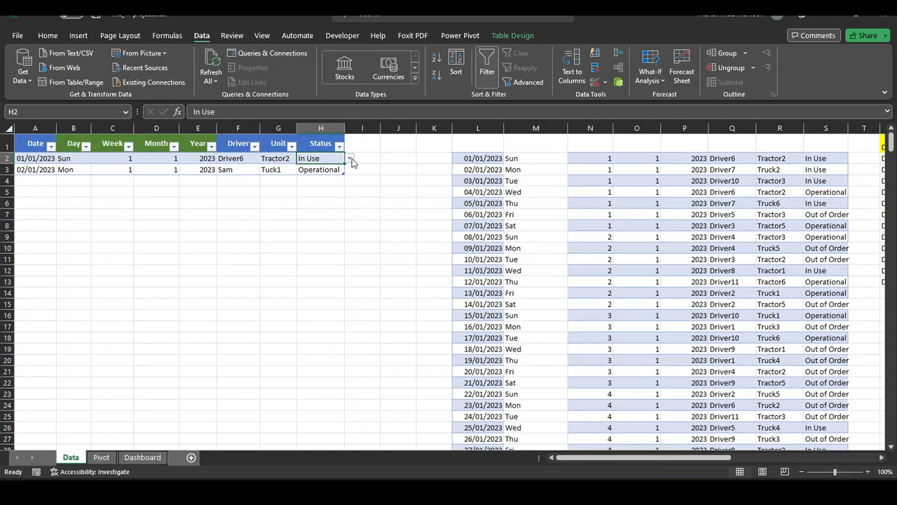
pyautogui.click(349, 159)
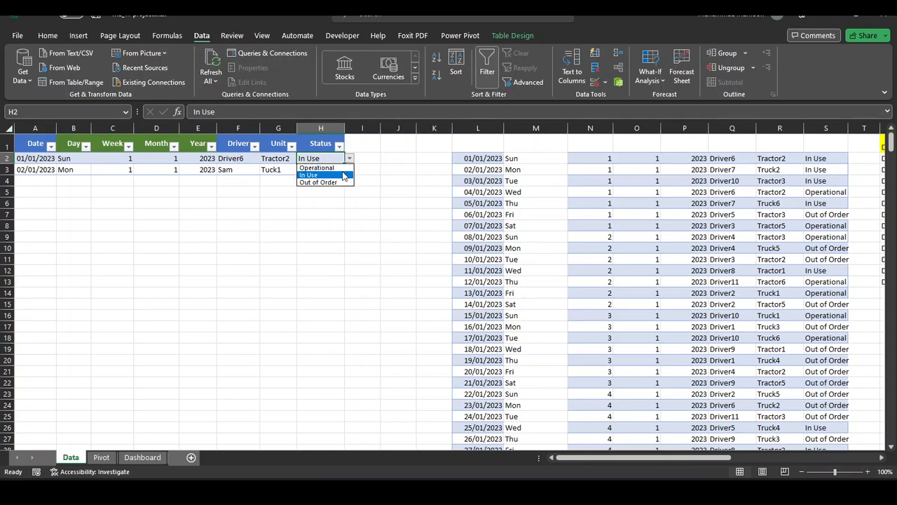
pyautogui.click(342, 174)
pyautogui.click(334, 171)
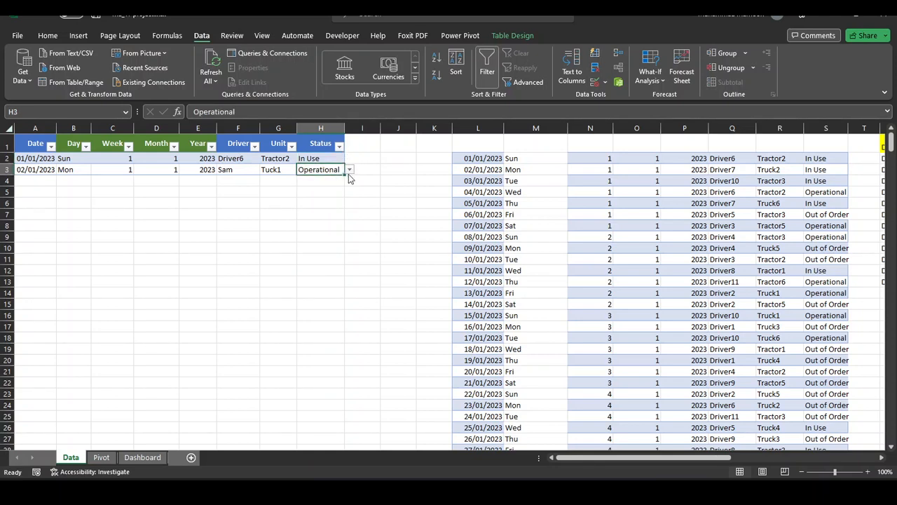
pyautogui.click(326, 183)
pyautogui.click(327, 203)
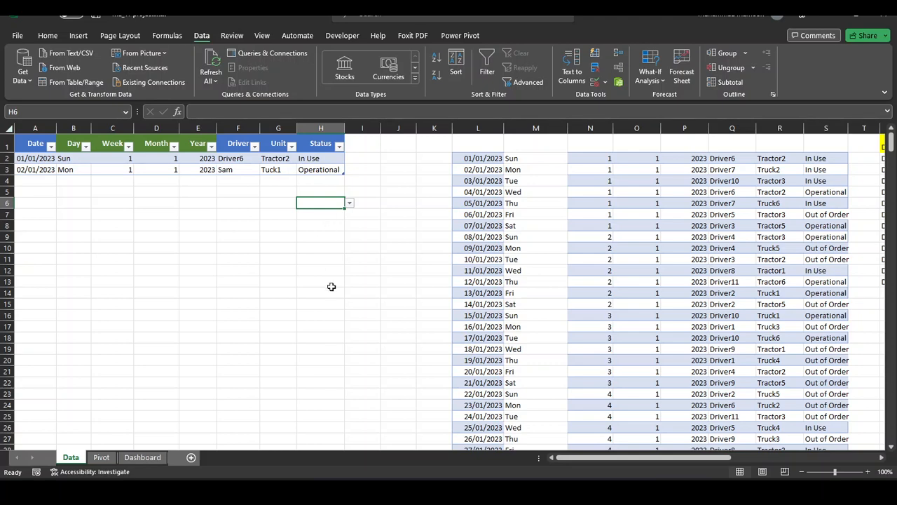
# Step: View the Dashboard and Pivot sheets, and return to the Data sheet
pyautogui.click(142, 456)
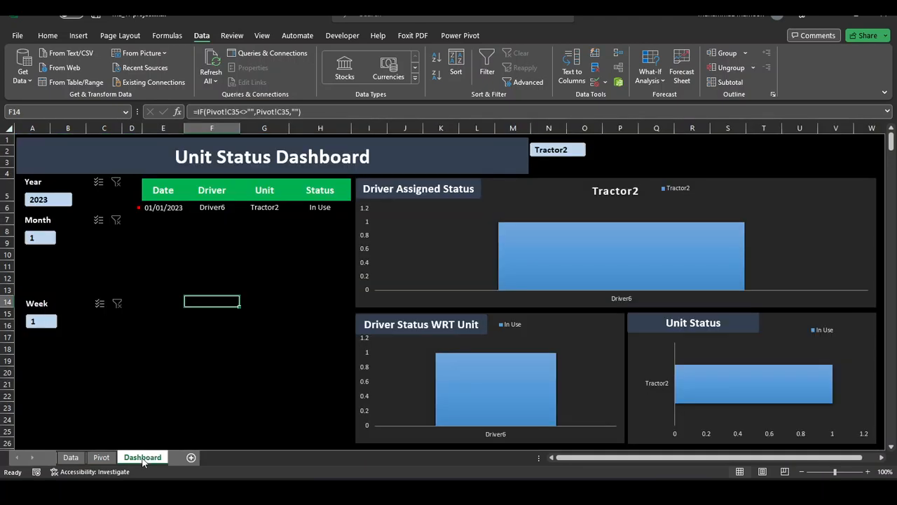
pyautogui.click(102, 457)
pyautogui.click(78, 459)
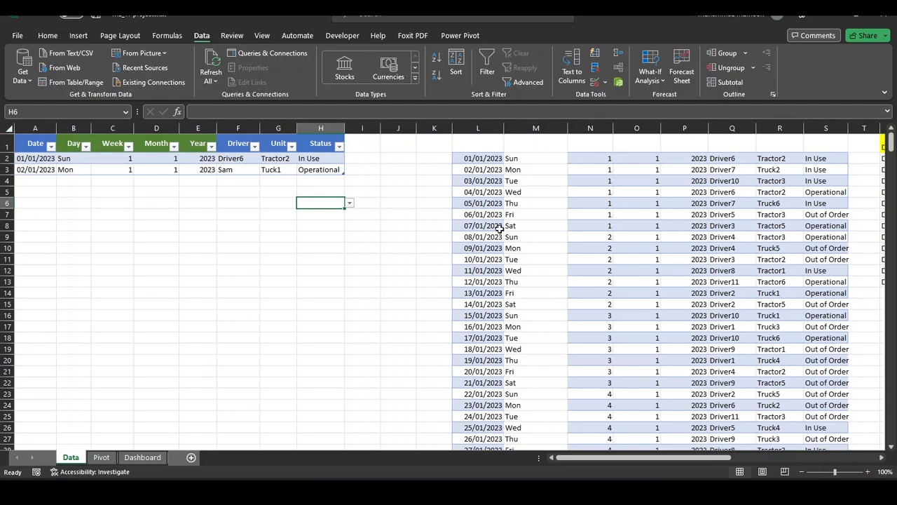
# Step: Review the first sample records in L2:M6 and inspect the first record's date and Day formula in B2
pyautogui.moveTo(467, 160); pyautogui.dragTo(554, 203)
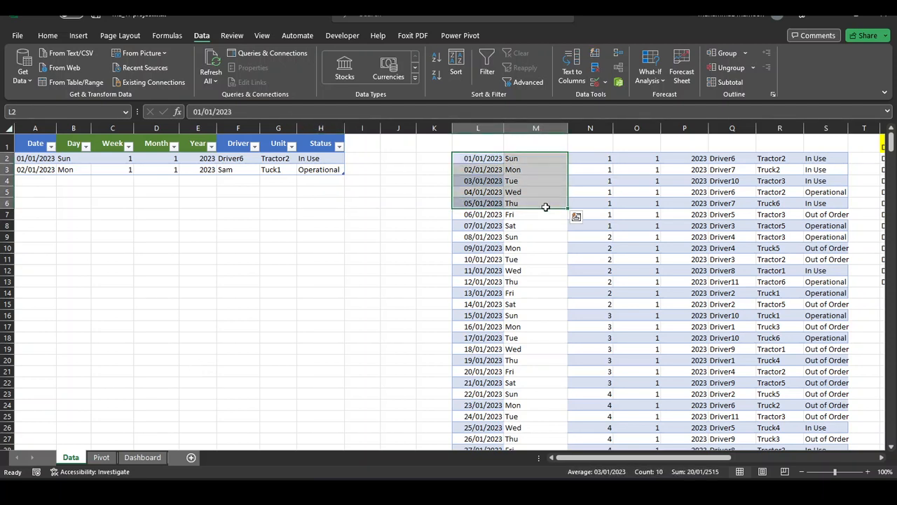
pyautogui.click(310, 246)
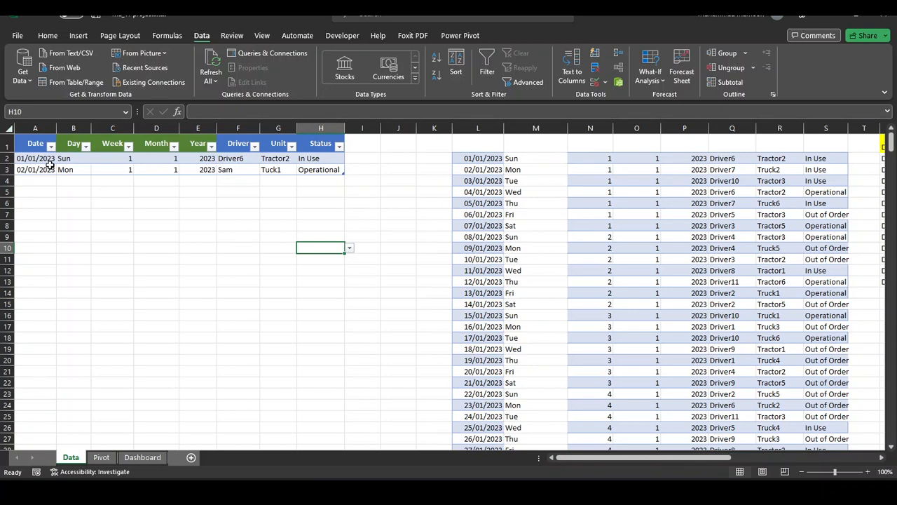
pyautogui.click(42, 160)
pyautogui.click(73, 158)
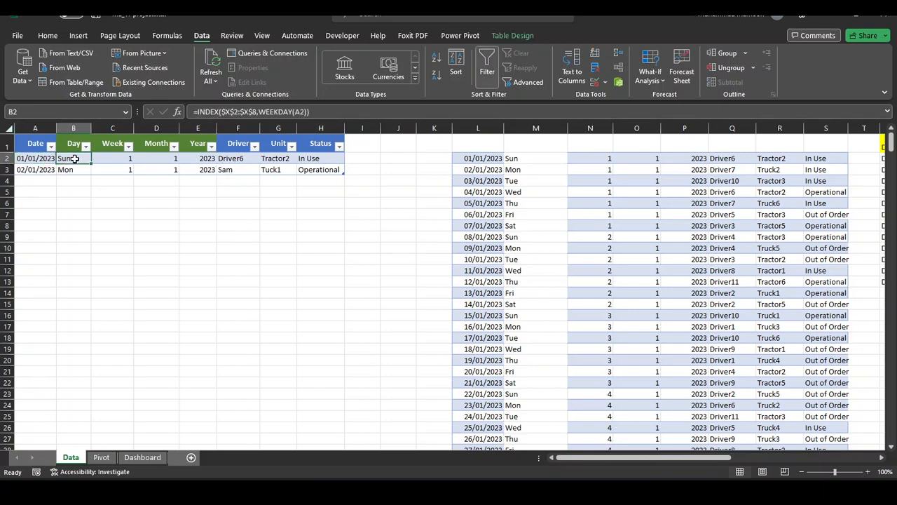